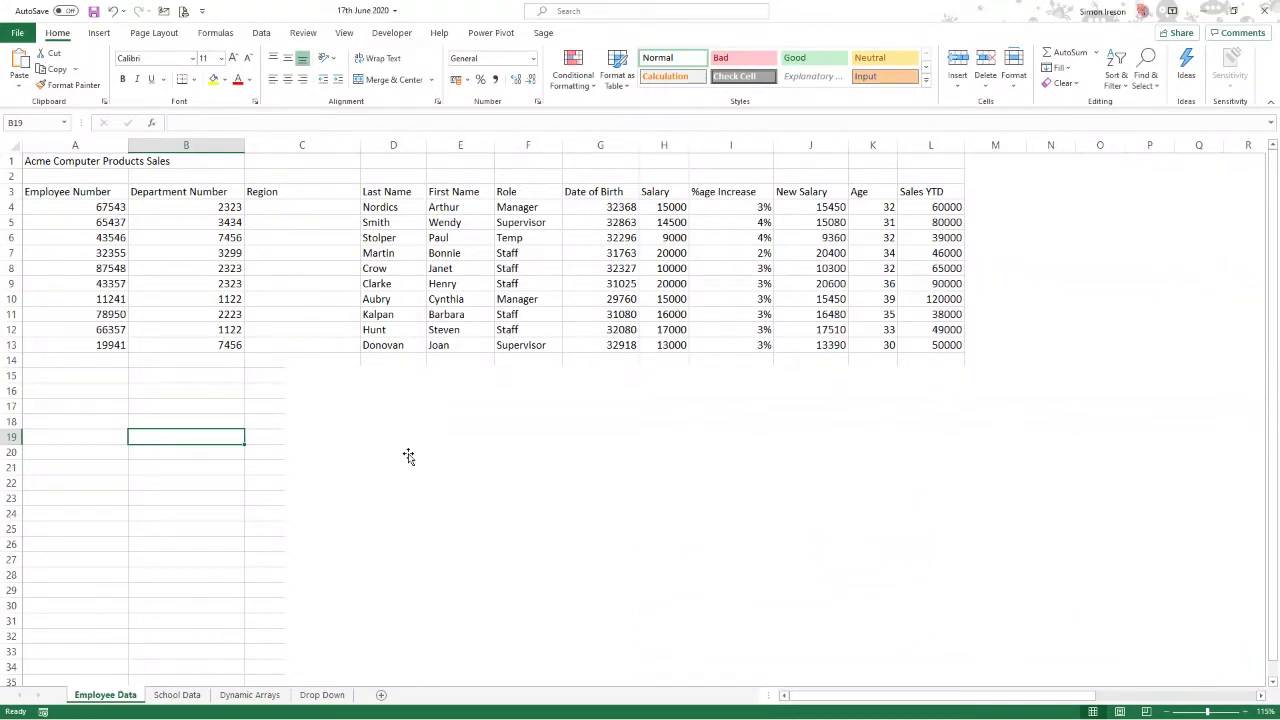
{"action": "key", "text": "Up"}
{"action": "key", "text": "Up"}
{"action": "key", "text": "Up"}
{"action": "key", "text": "Up"}
{"action": "key", "text": "Up"}
{"action": "key", "text": "Down"}
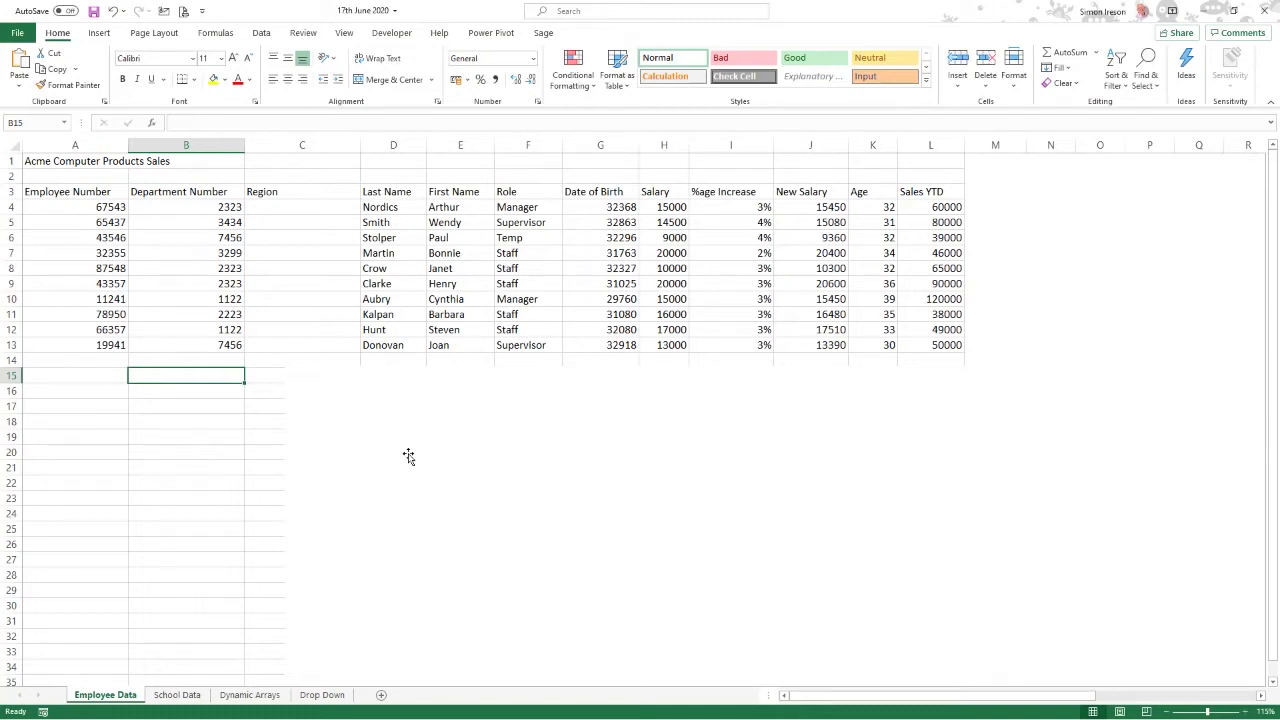
Examine the first department number in B4 and the Department Number and Region columns of the upper table on the Drop Down sheet.
{"action": "left_click", "coordinate": [215, 207]}
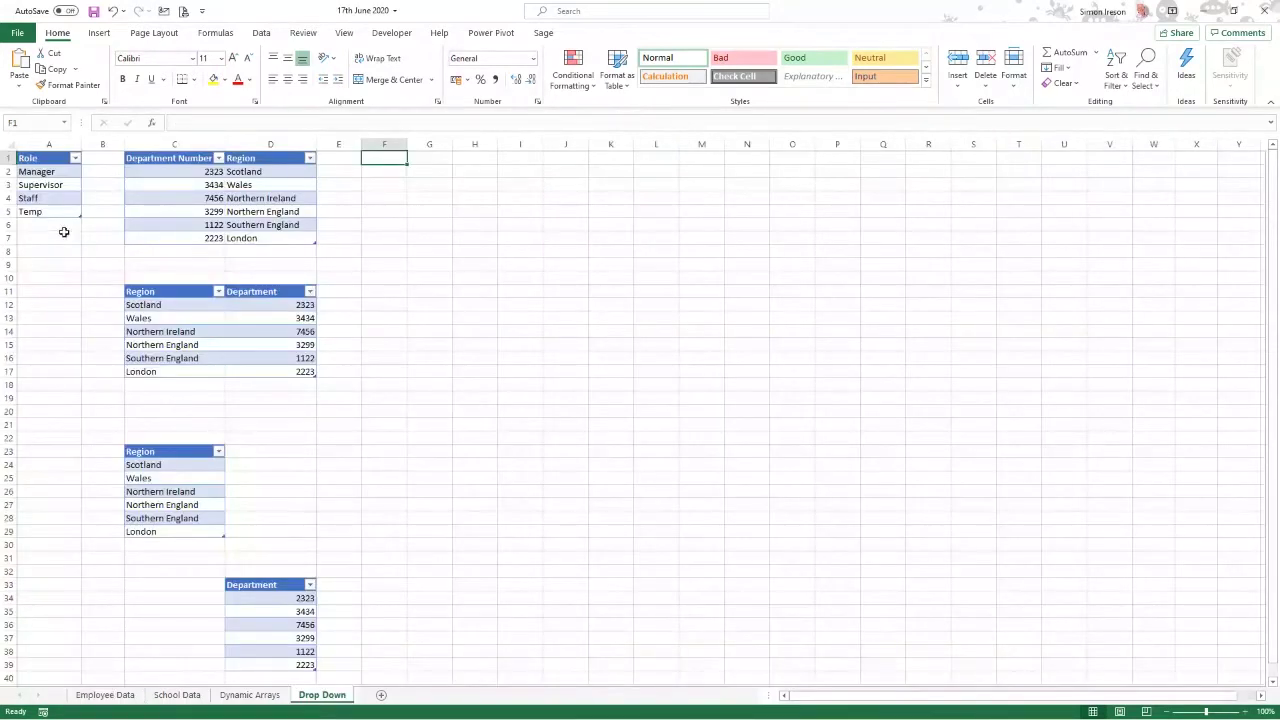
{"action": "left_click", "coordinate": [190, 172]}
{"action": "left_click_drag", "start_coordinate": [190, 183], "coordinate": [191, 234]}
{"action": "left_click_drag", "start_coordinate": [270, 172], "coordinate": [266, 236]}
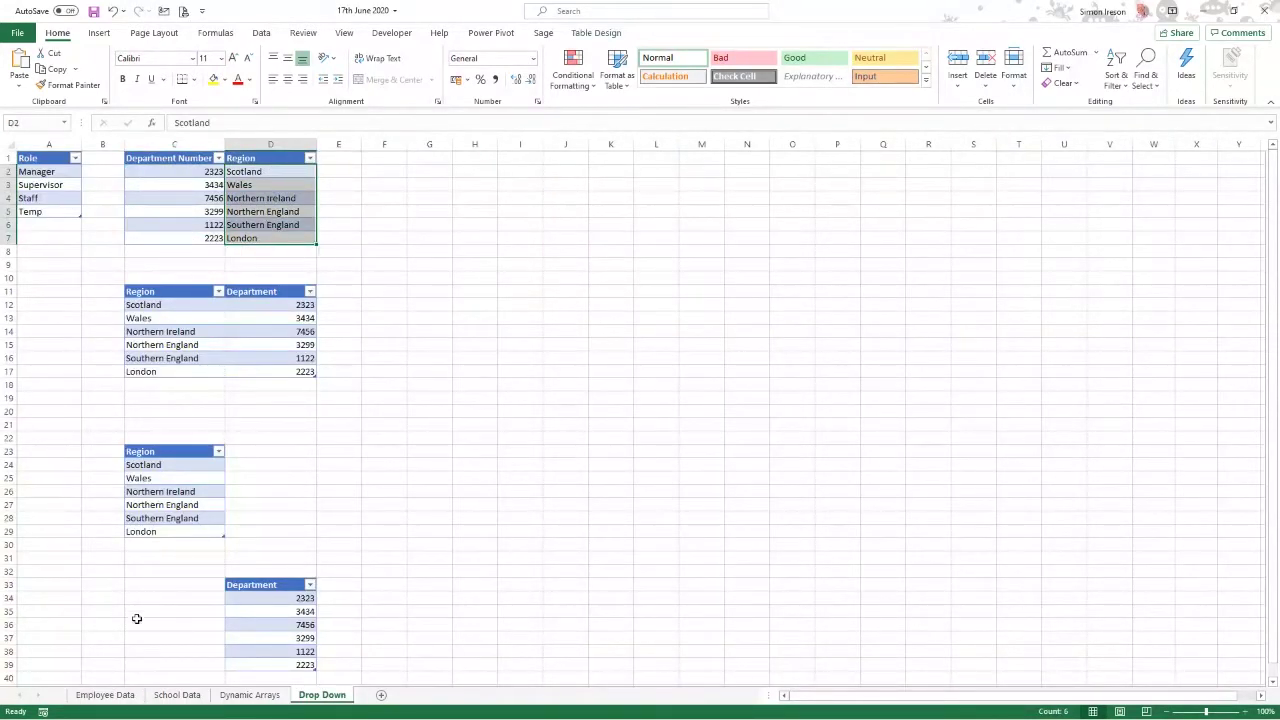
Start a VLOOKUP formula in cell C4 of the Employee Data sheet with B4 as the lookup value.
{"action": "left_click", "coordinate": [105, 694]}
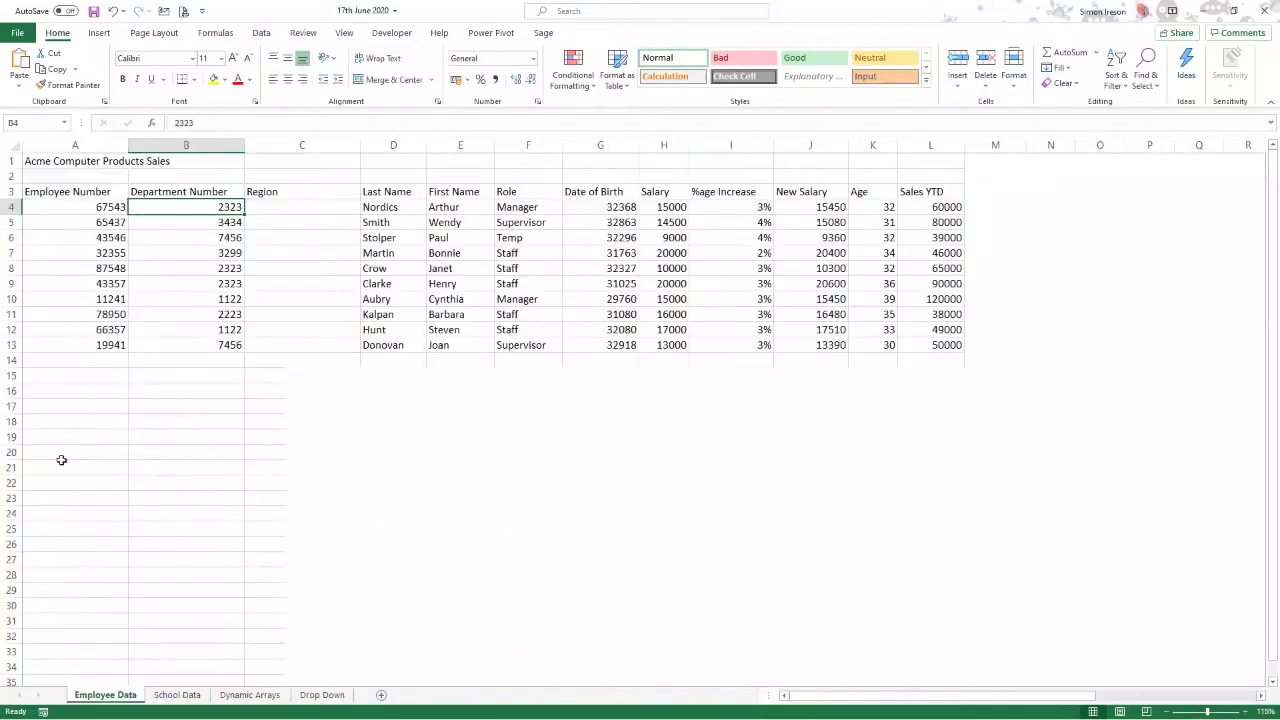
{"action": "left_click", "coordinate": [294, 207]}
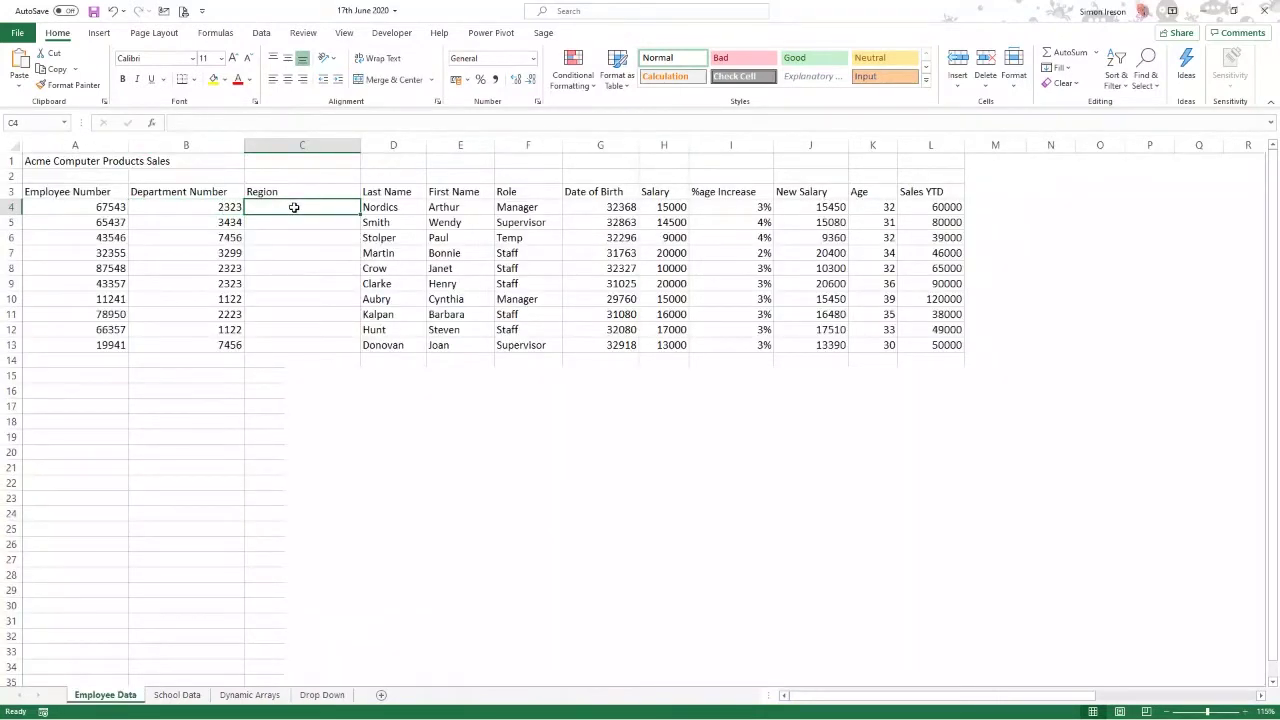
{"action": "type", "text": "=vlo"}
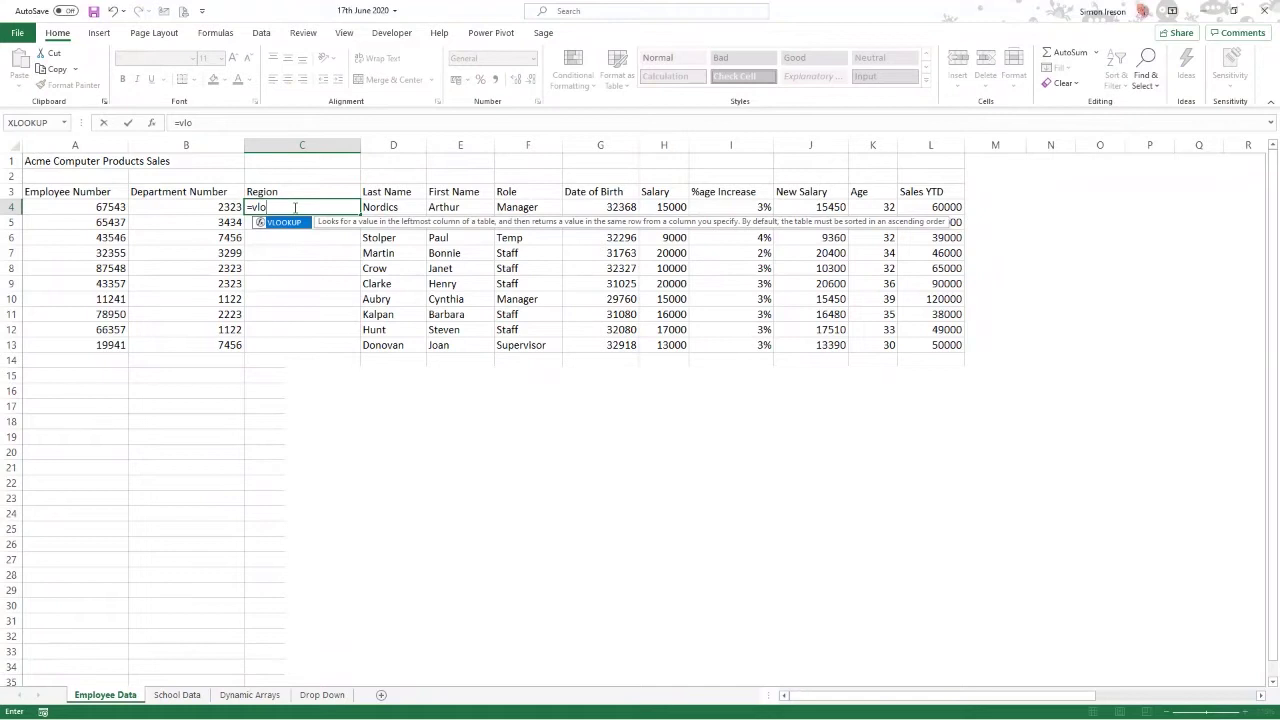
{"action": "key", "text": "Tab"}
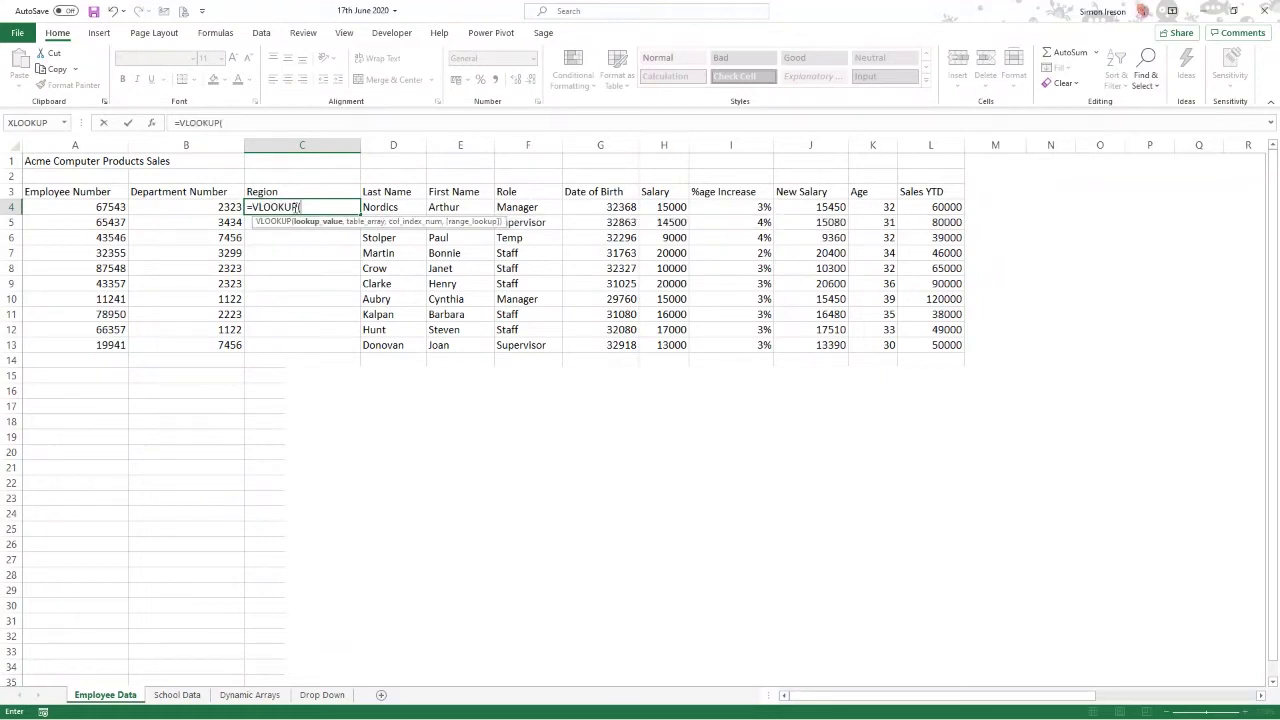
{"action": "left_click", "coordinate": [217, 207]}
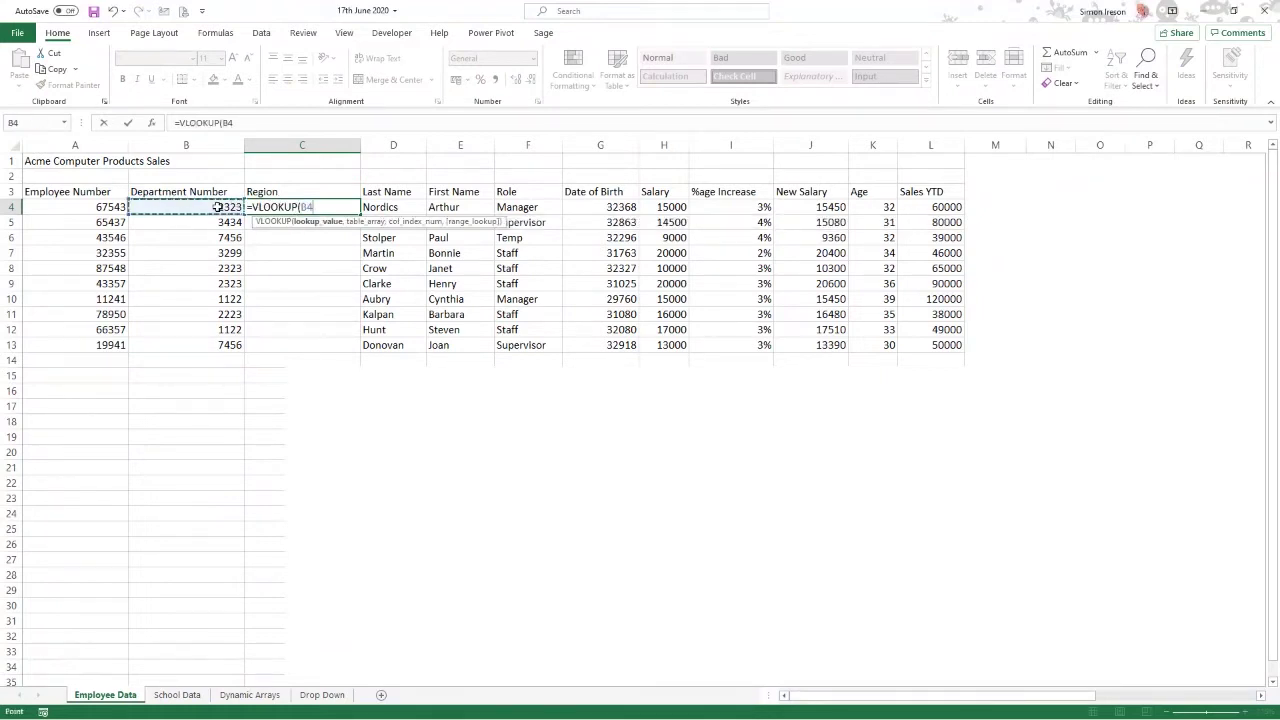
{"action": "type", "text": ","}
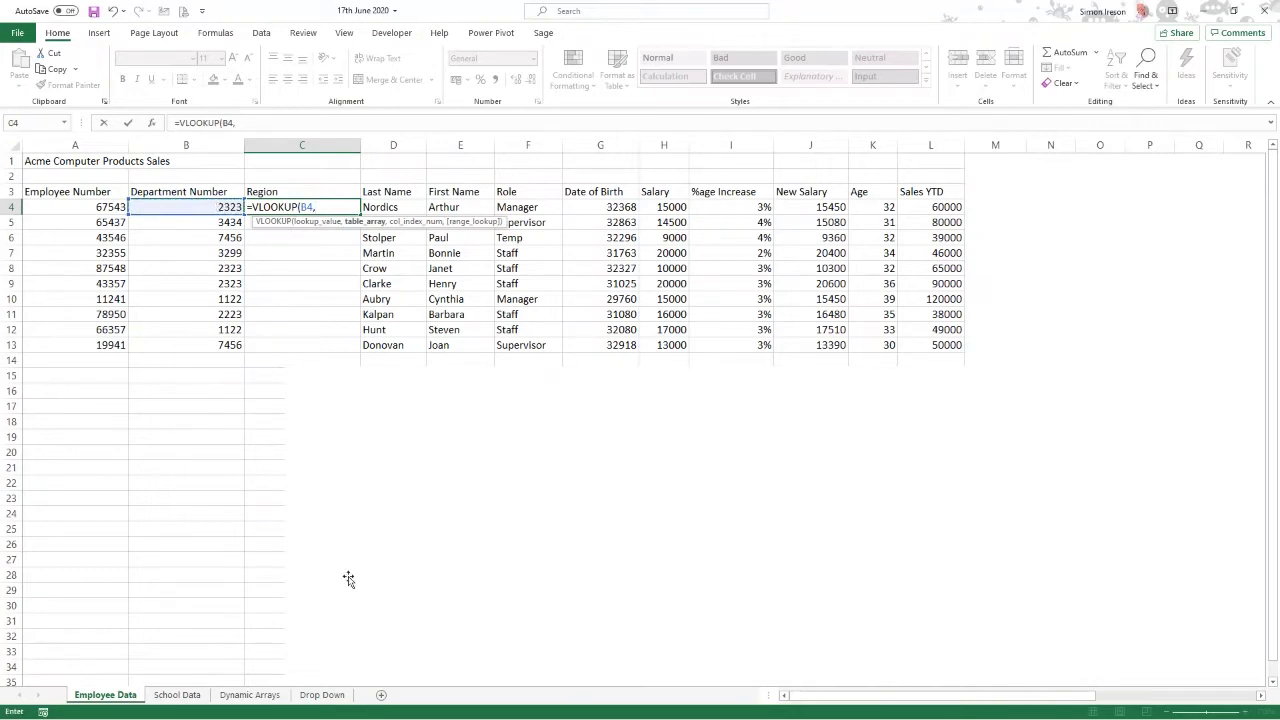
Complete the VLOOKUP with the whole DeprtmentRegionTbl on the Drop Down sheet as table array, column index 2 and exact match (FALSE).
{"action": "left_click", "coordinate": [331, 690]}
{"action": "left_click_drag", "start_coordinate": [188, 158], "coordinate": [286, 238]}
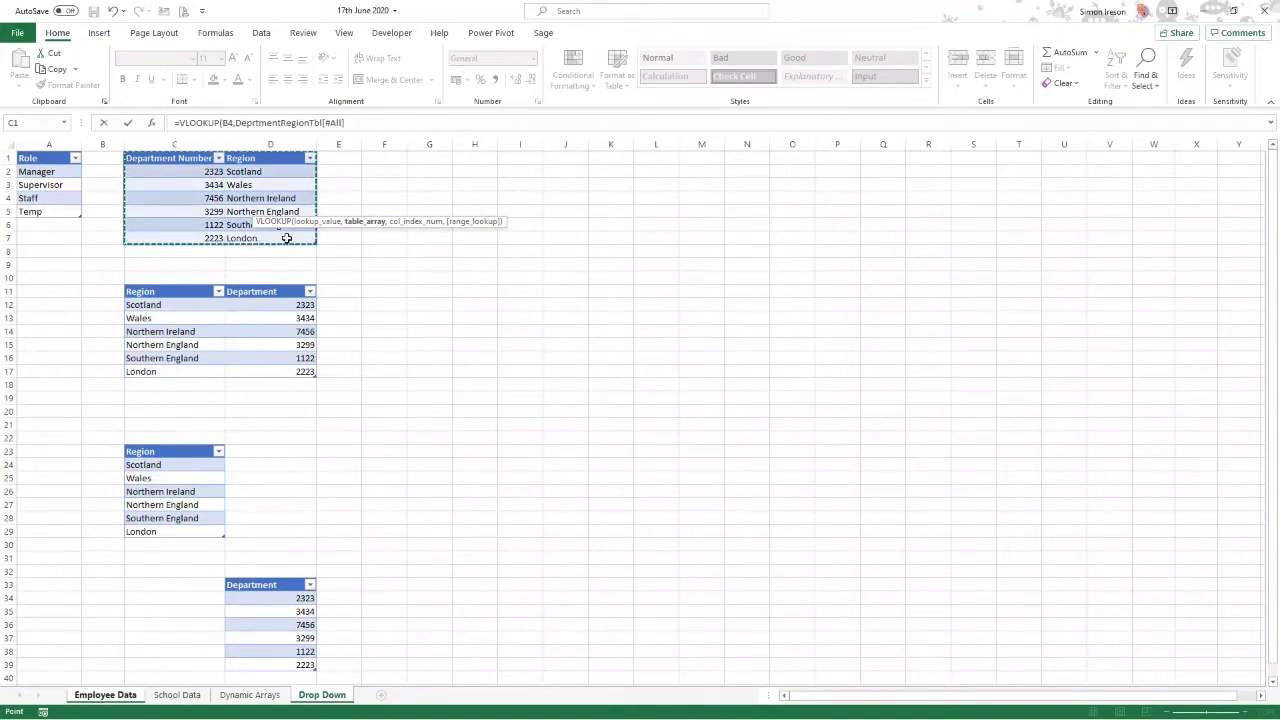
{"action": "type", "text": ","}
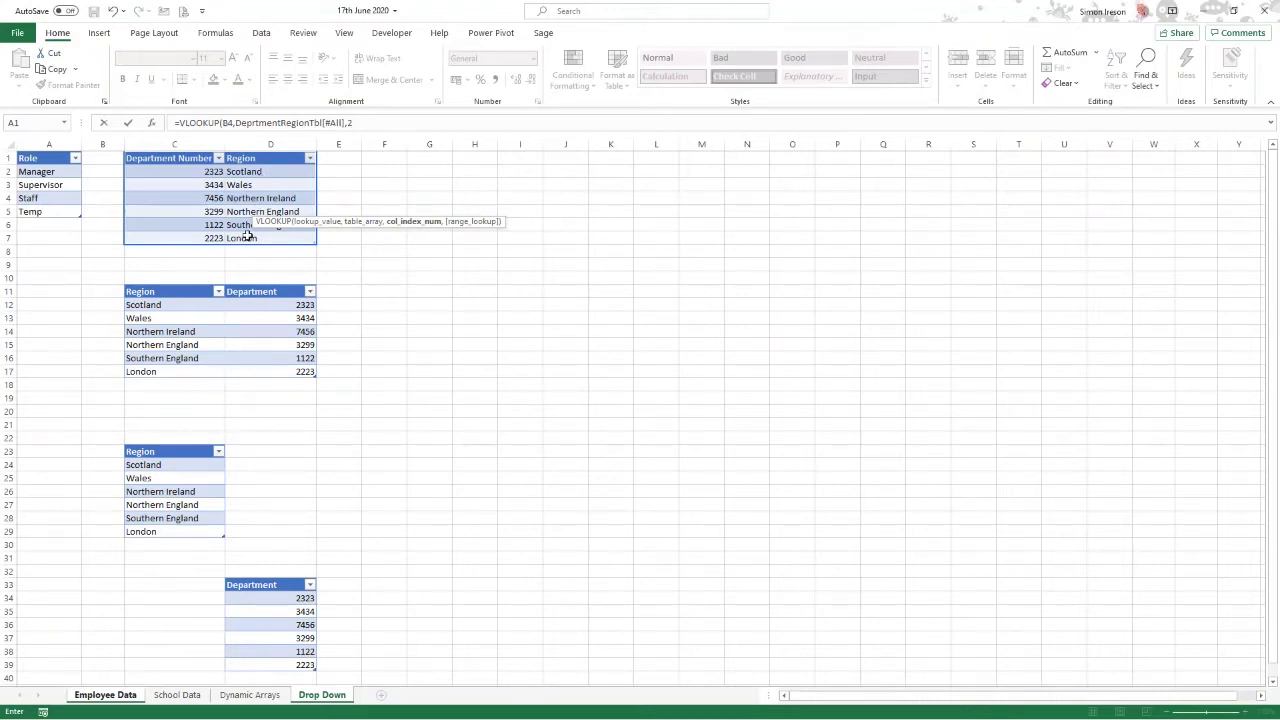
{"action": "type", "text": "2,"}
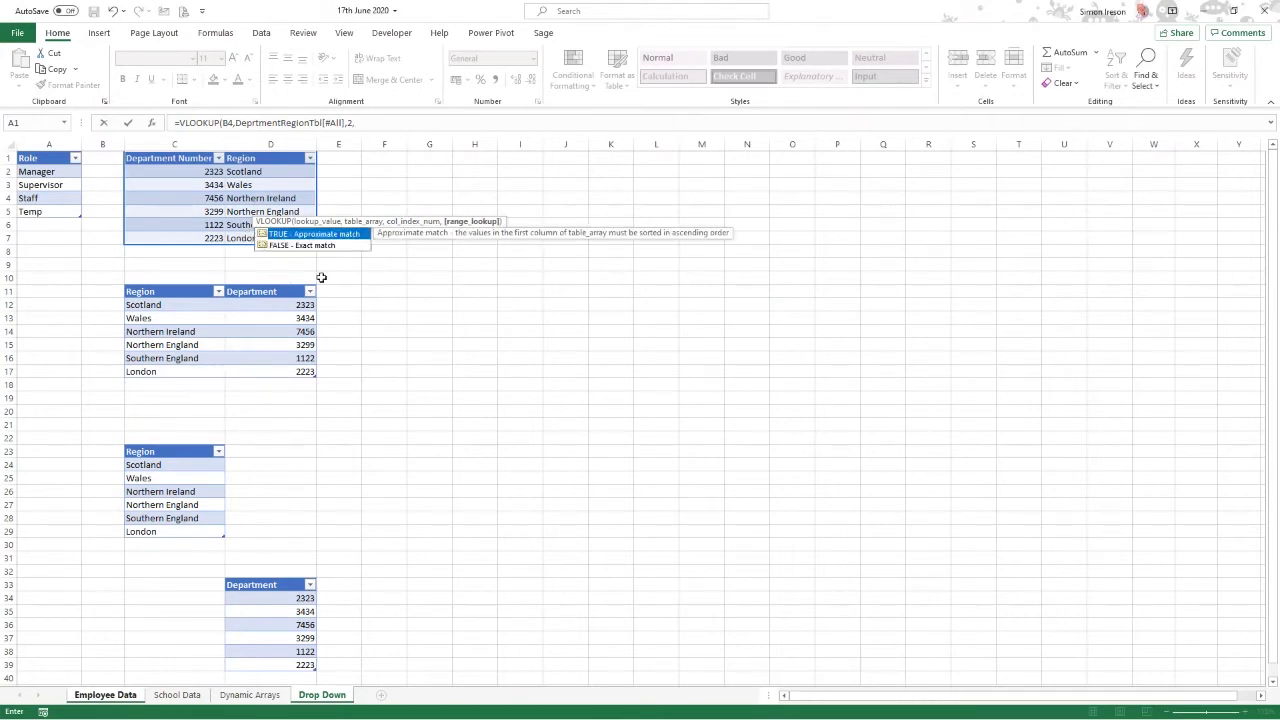
{"action": "left_click", "coordinate": [330, 246]}
{"action": "double_click", "coordinate": [330, 246]}
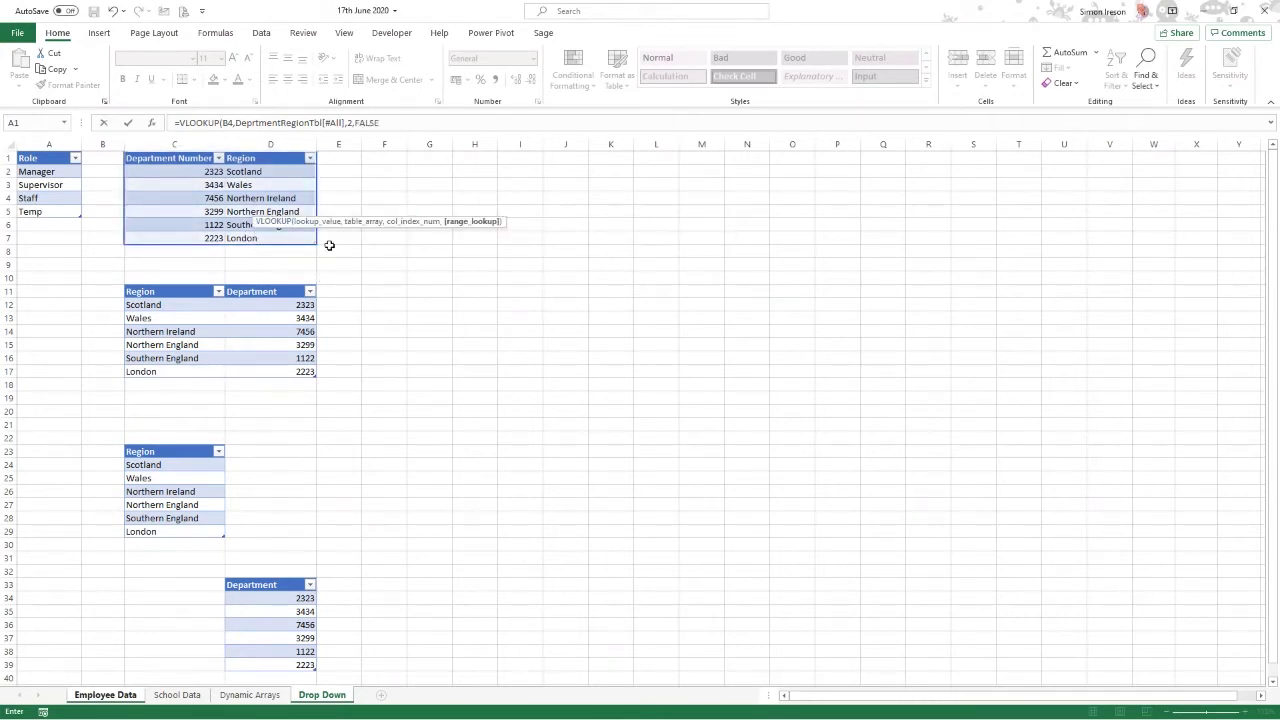
{"action": "left_click", "coordinate": [392, 122]}
{"action": "type", "text": ")"}
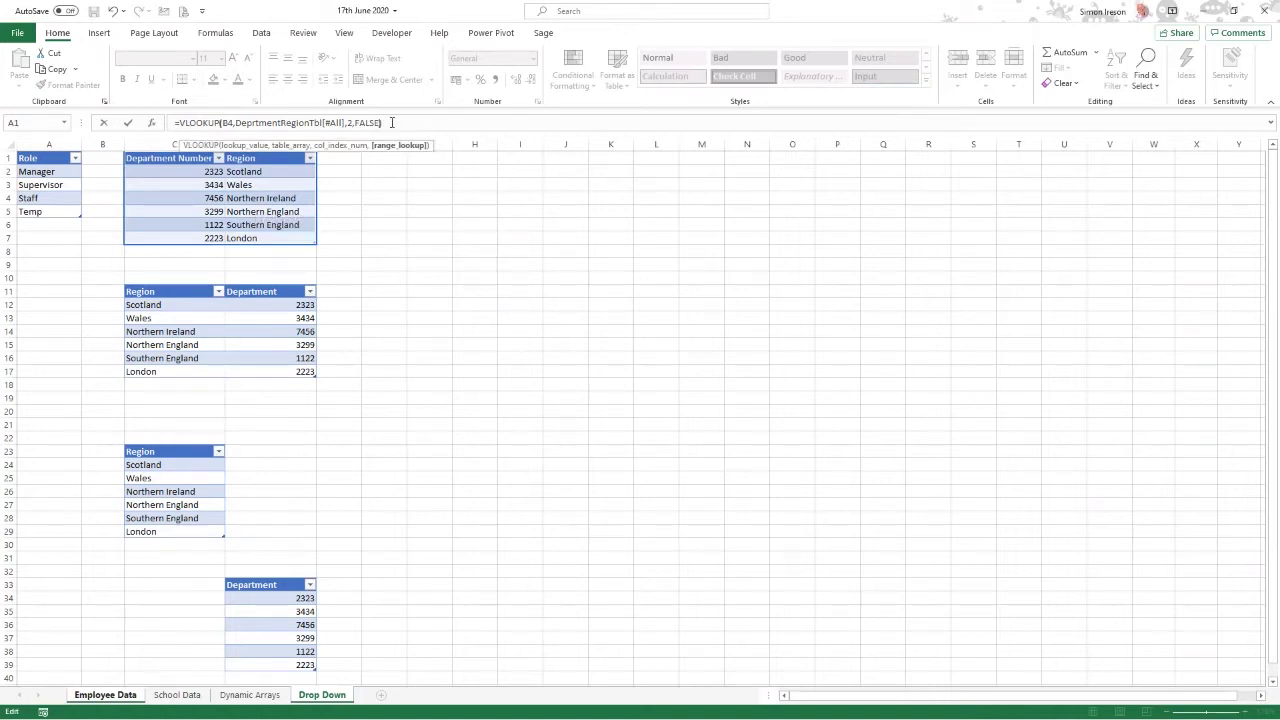
{"action": "key", "text": "Return"}
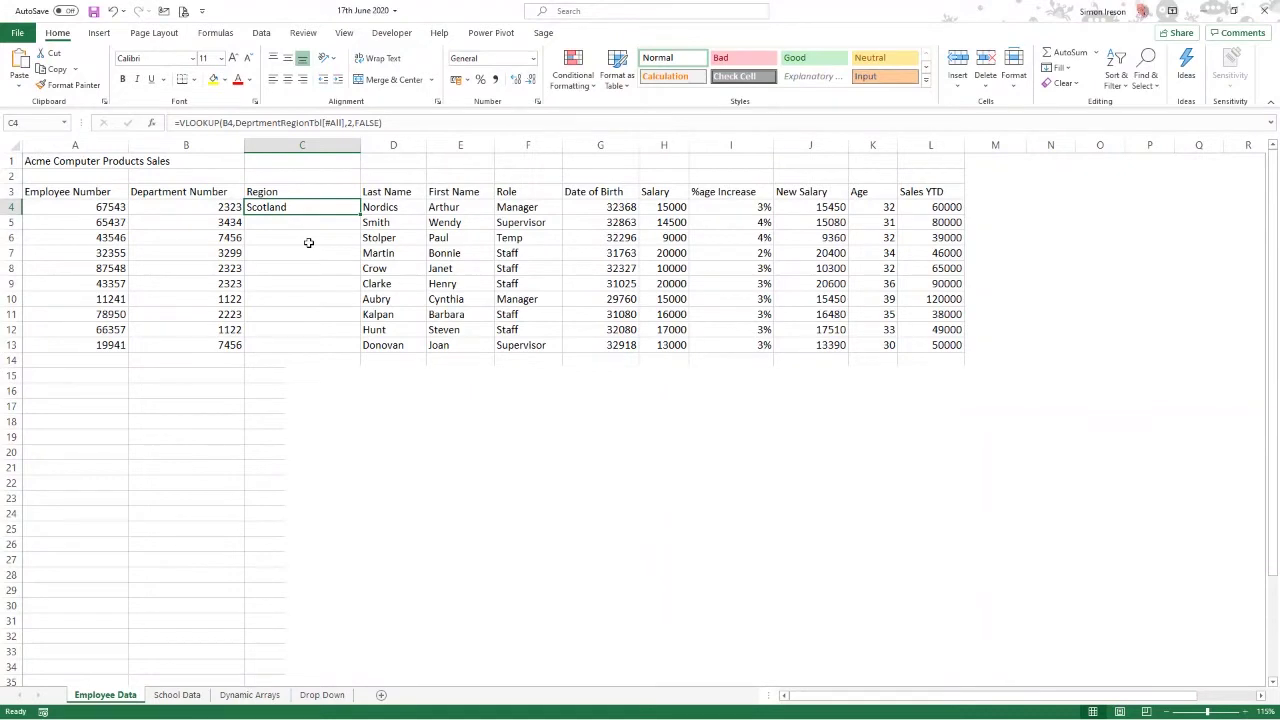
Examine the second table on the Drop Down sheet, where the Region column comes before the Department column.
{"action": "left_click", "coordinate": [328, 697]}
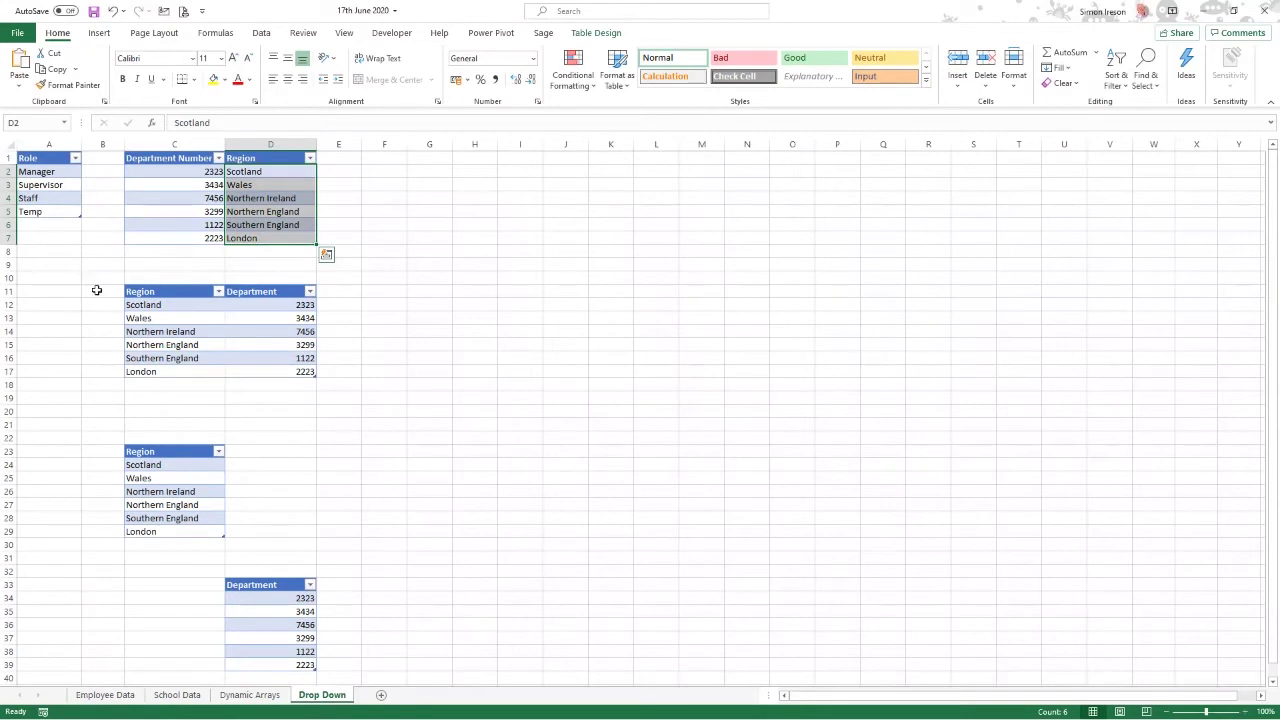
{"action": "left_click", "coordinate": [165, 294]}
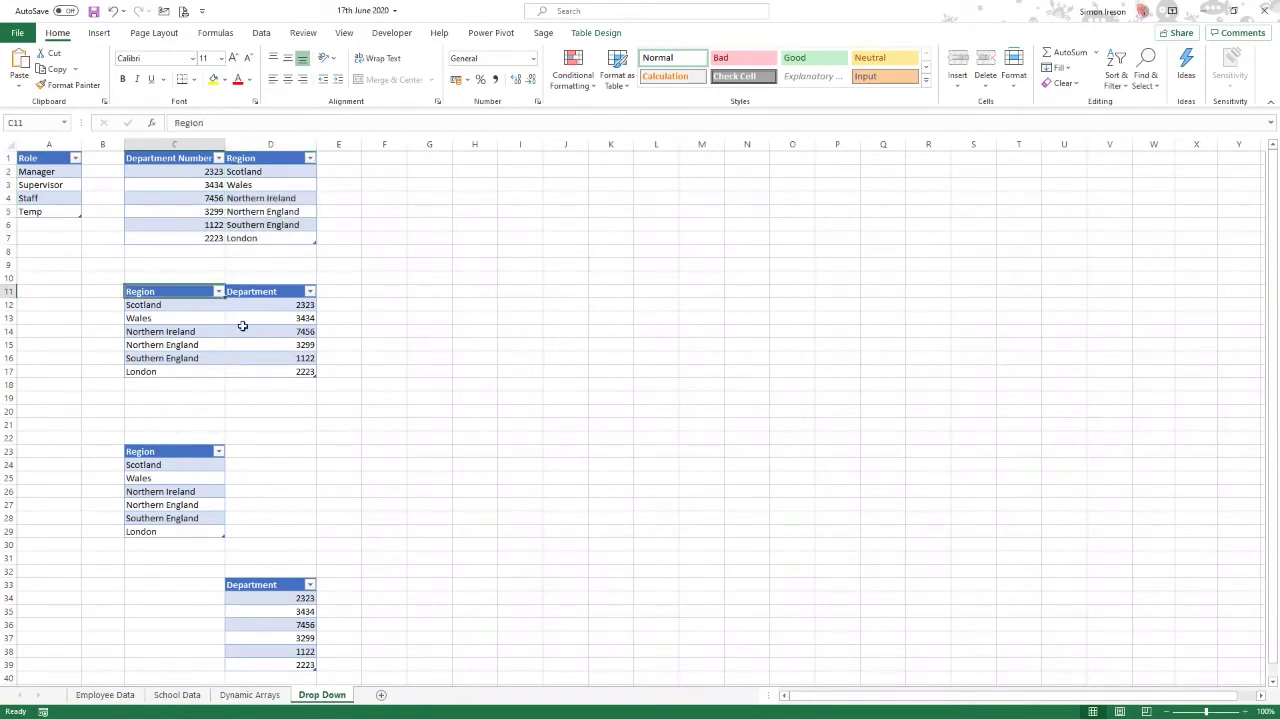
{"action": "left_click_drag", "start_coordinate": [176, 293], "coordinate": [279, 357]}
{"action": "left_click", "coordinate": [276, 371]}
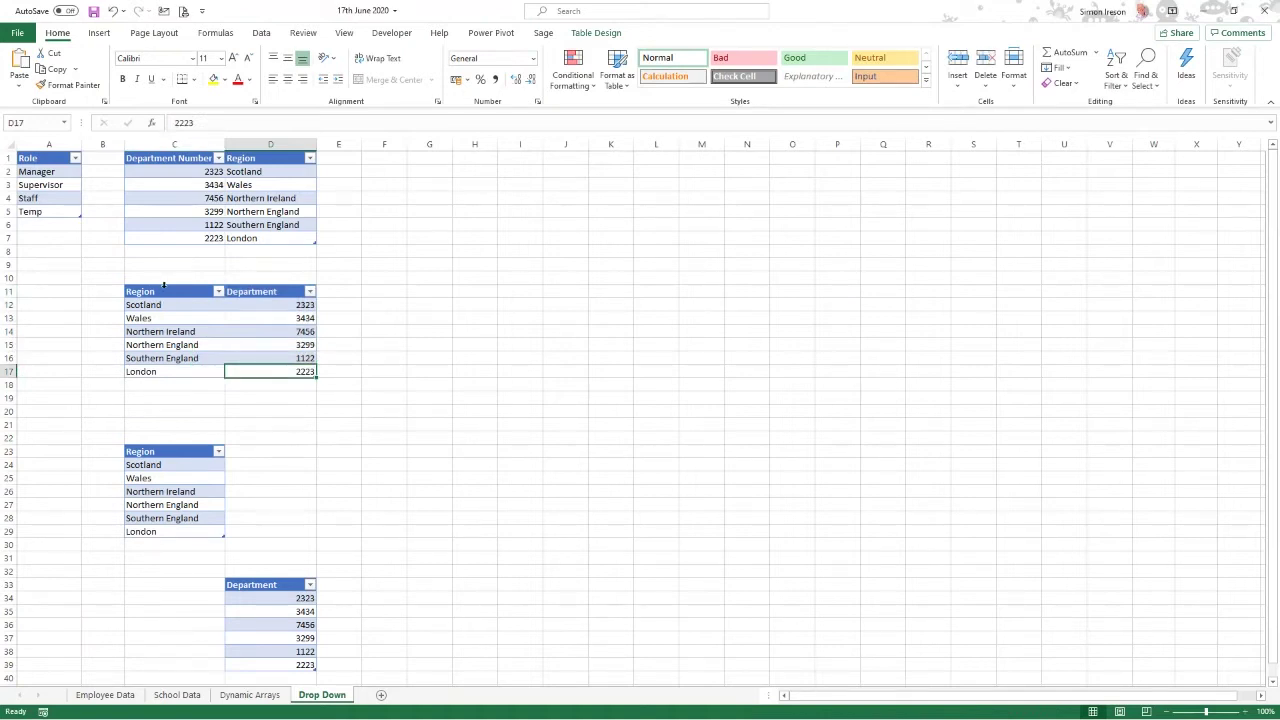
{"action": "left_click_drag", "start_coordinate": [164, 286], "coordinate": [277, 370]}
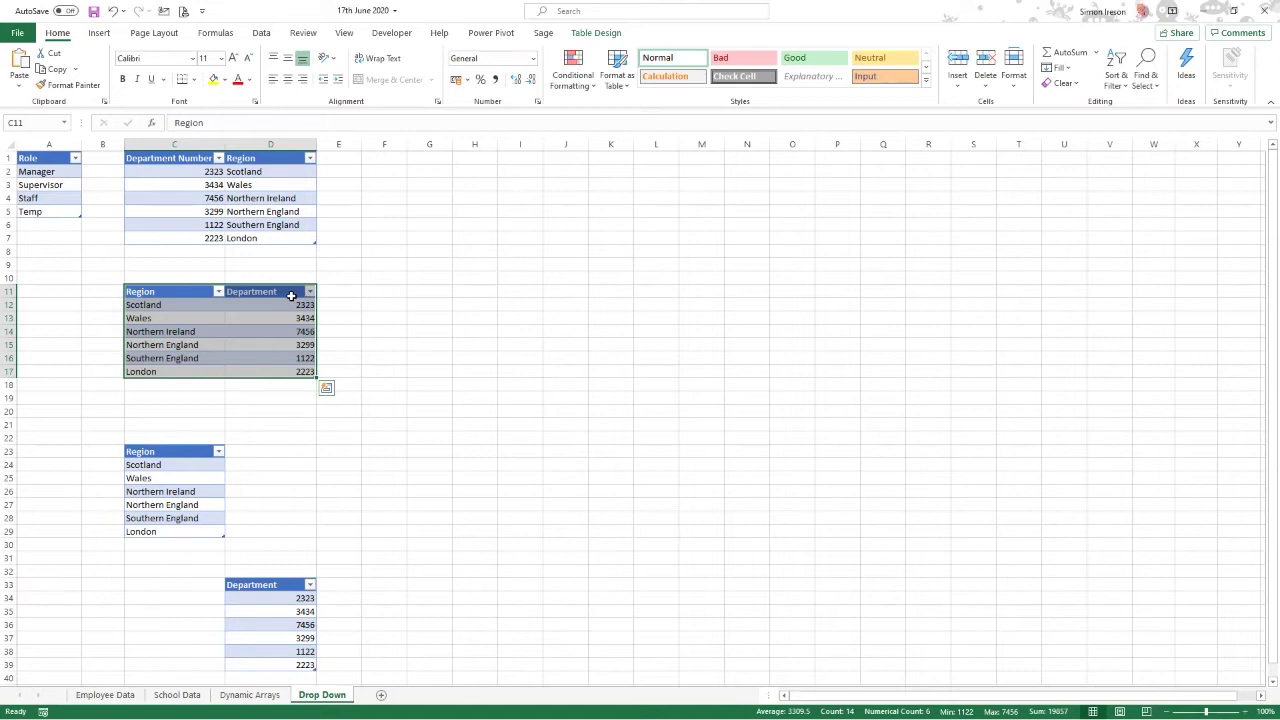
{"action": "left_click_drag", "start_coordinate": [291, 295], "coordinate": [290, 371]}
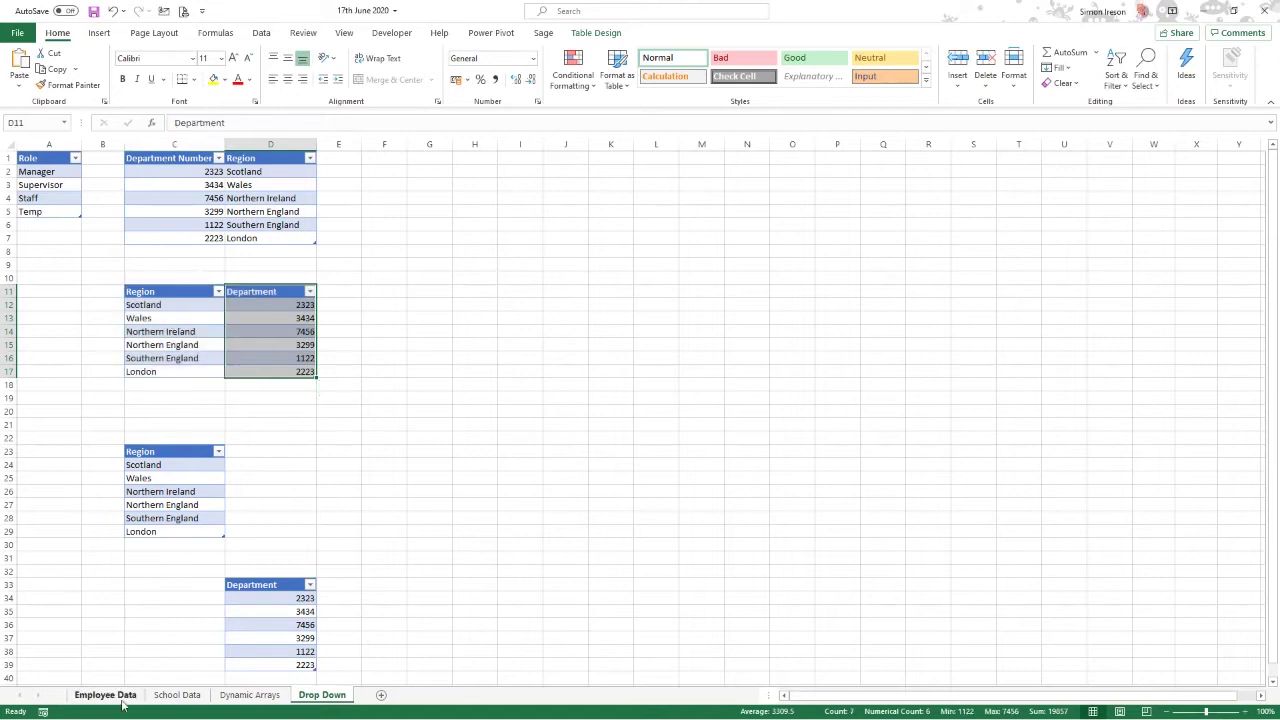
Replace the formula in C4 on Employee Data with an XLOOKUP, using its function arguments dialog to set B4 as the lookup value.
{"action": "left_click", "coordinate": [105, 695]}
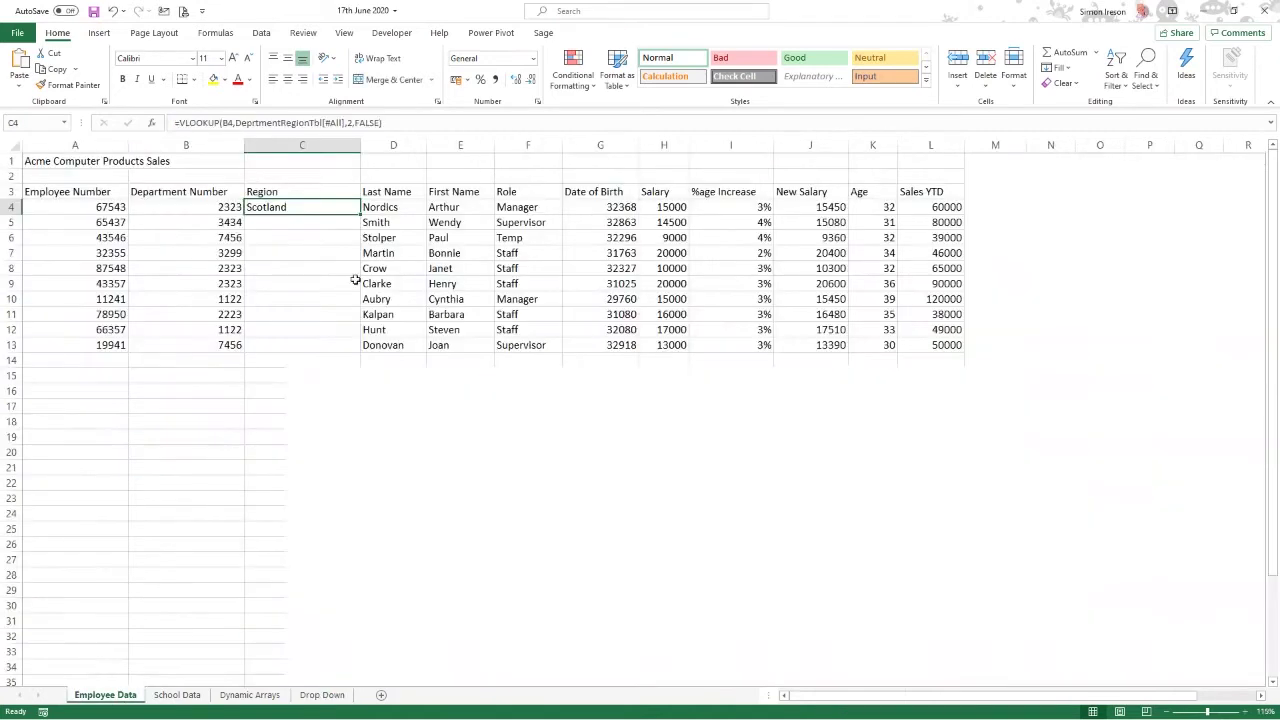
{"action": "type", "text": "=xlook"}
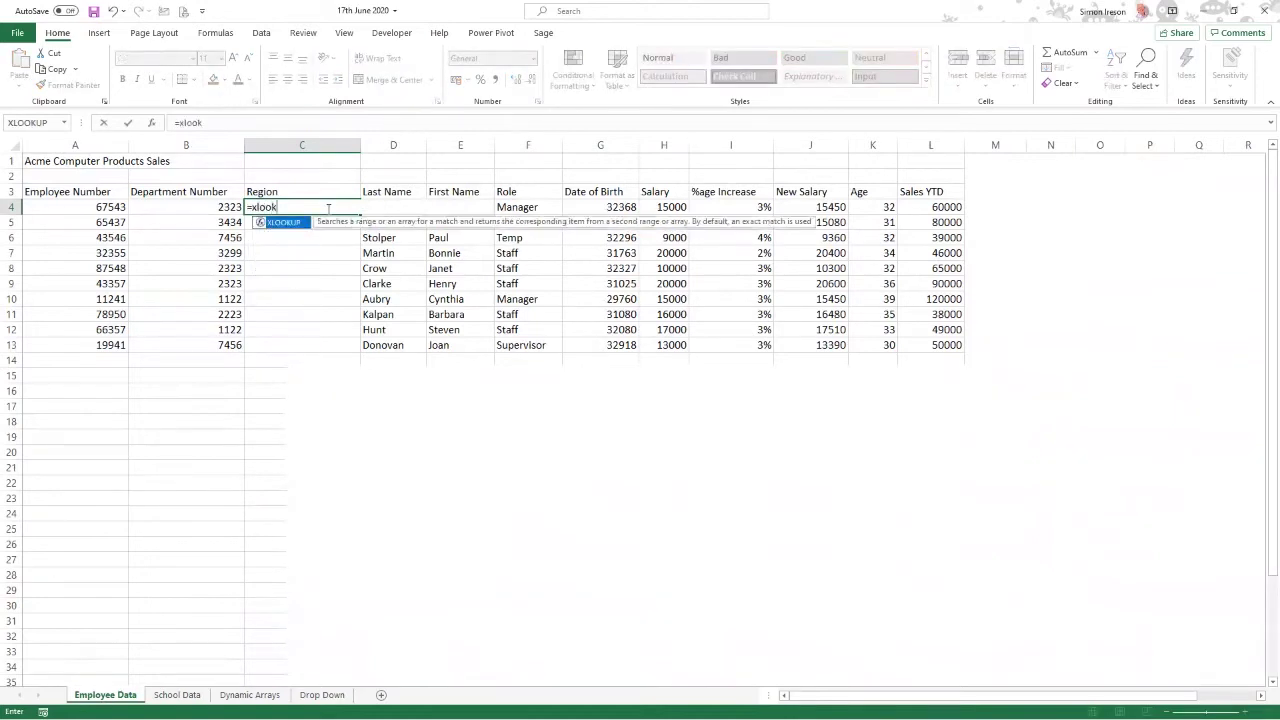
{"action": "key", "text": "Tab"}
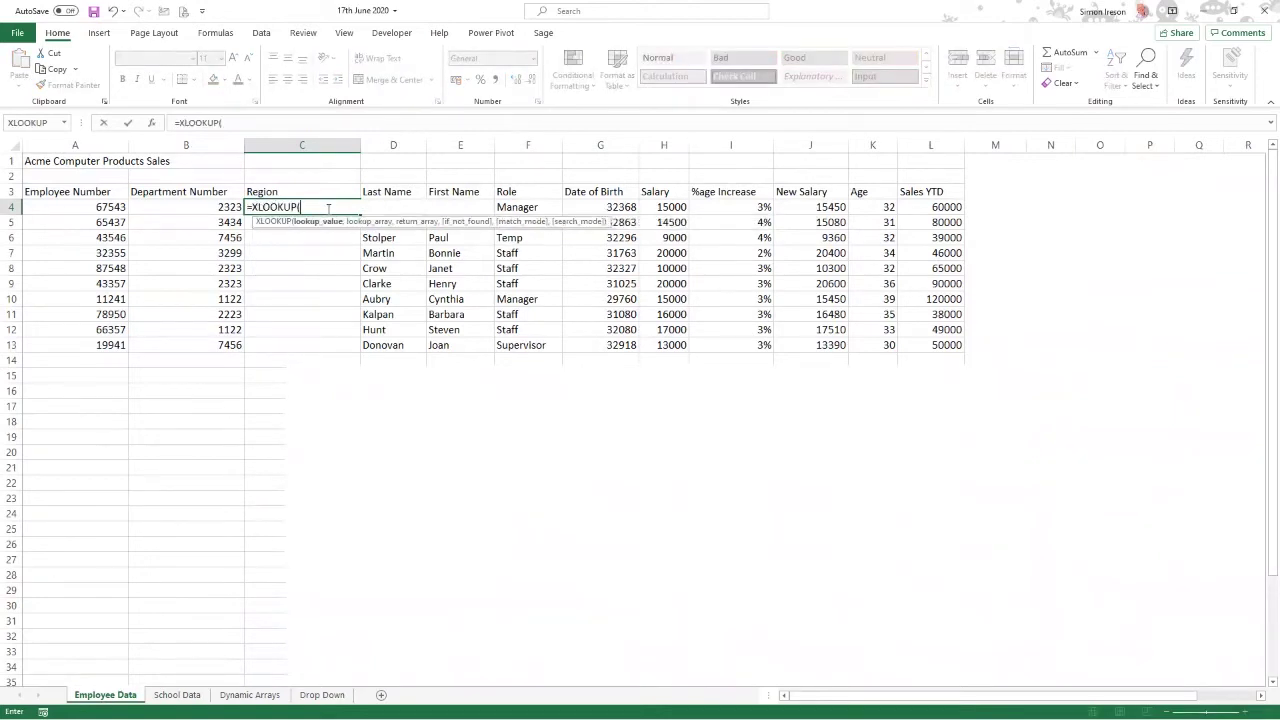
{"action": "left_click", "coordinate": [152, 123]}
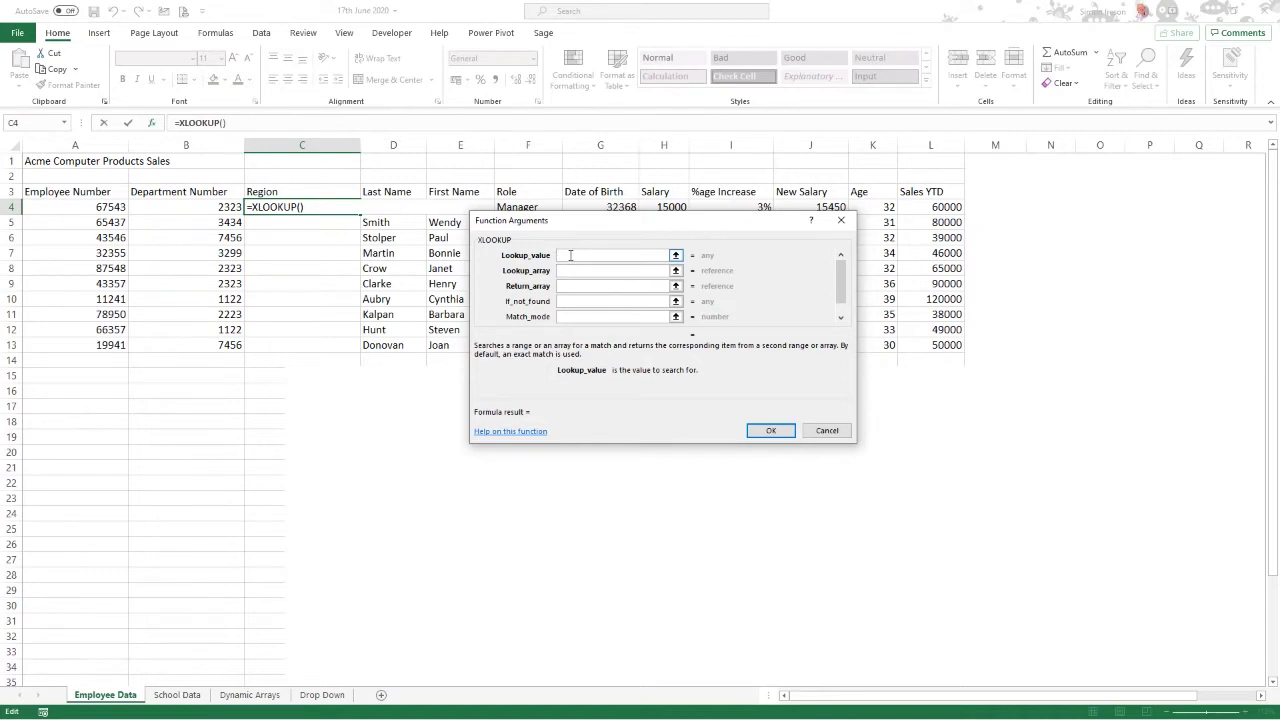
{"action": "left_click", "coordinate": [221, 207]}
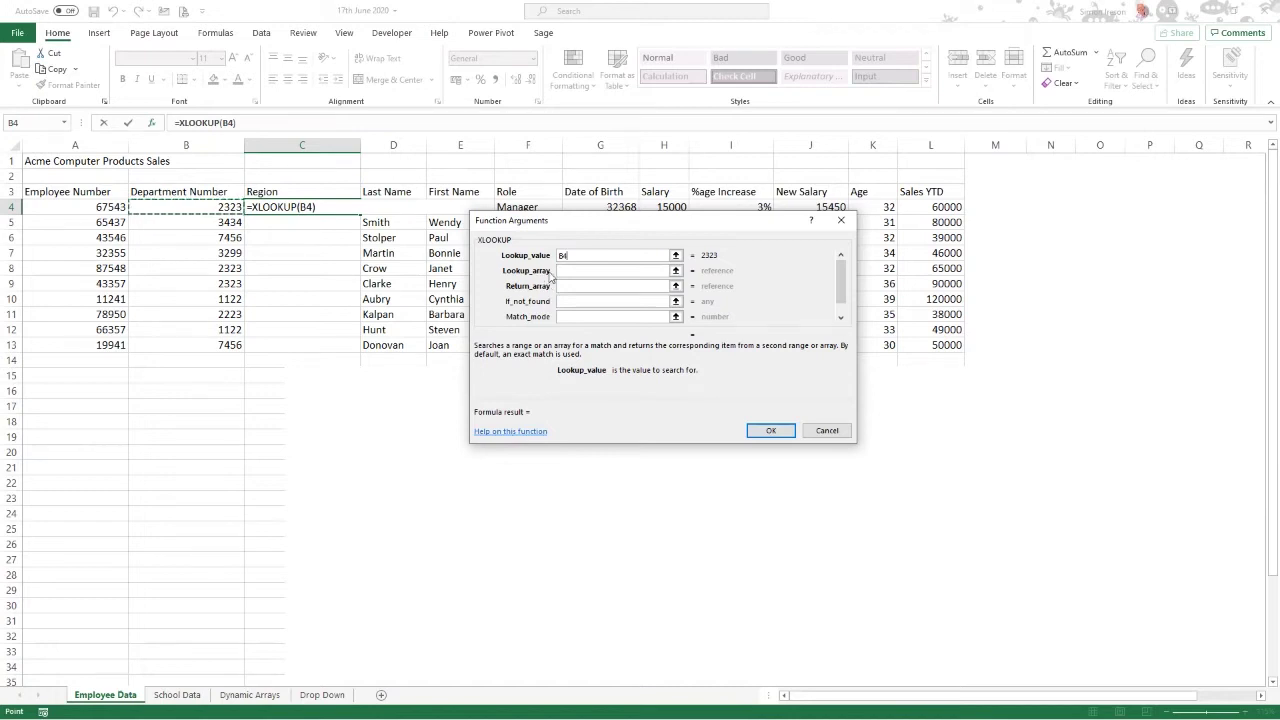
Set the XLOOKUP's lookup array to the Department column of BackwardsDeptRegionTbl on the Drop Down sheet.
{"action": "left_click", "coordinate": [566, 270]}
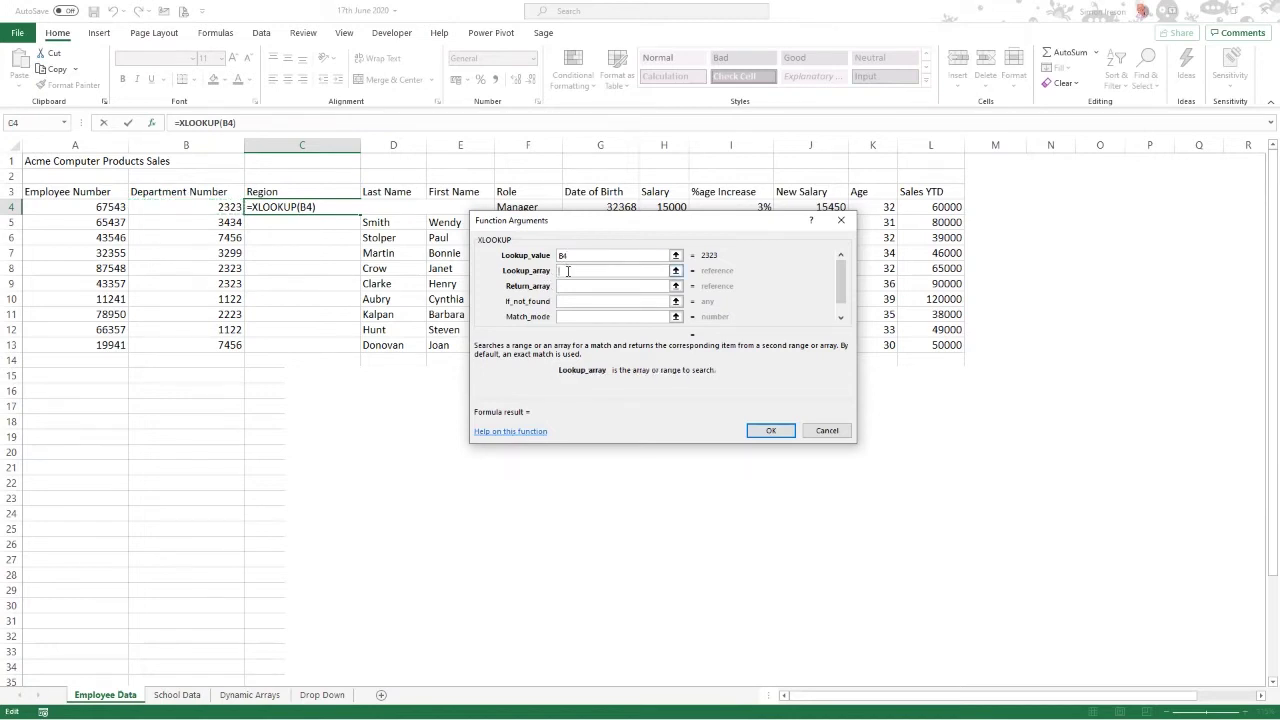
{"action": "left_click", "coordinate": [676, 271]}
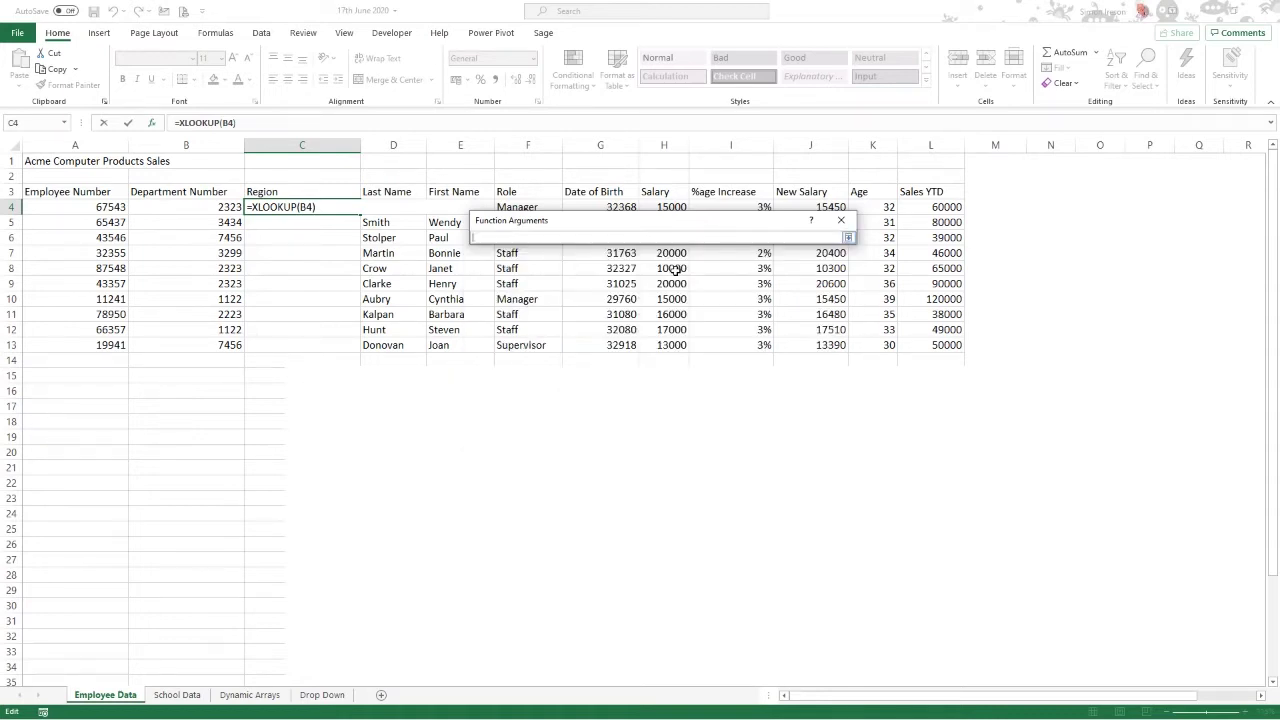
{"action": "left_click", "coordinate": [322, 695]}
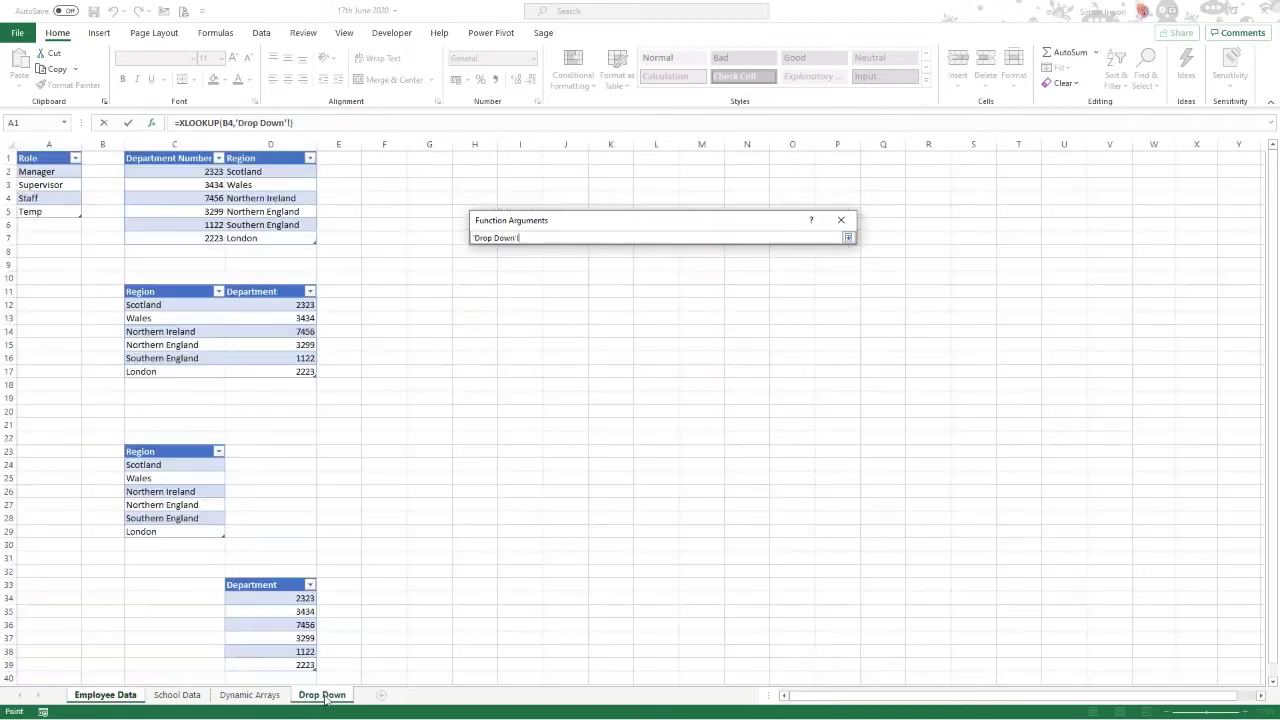
{"action": "left_click", "coordinate": [177, 283]}
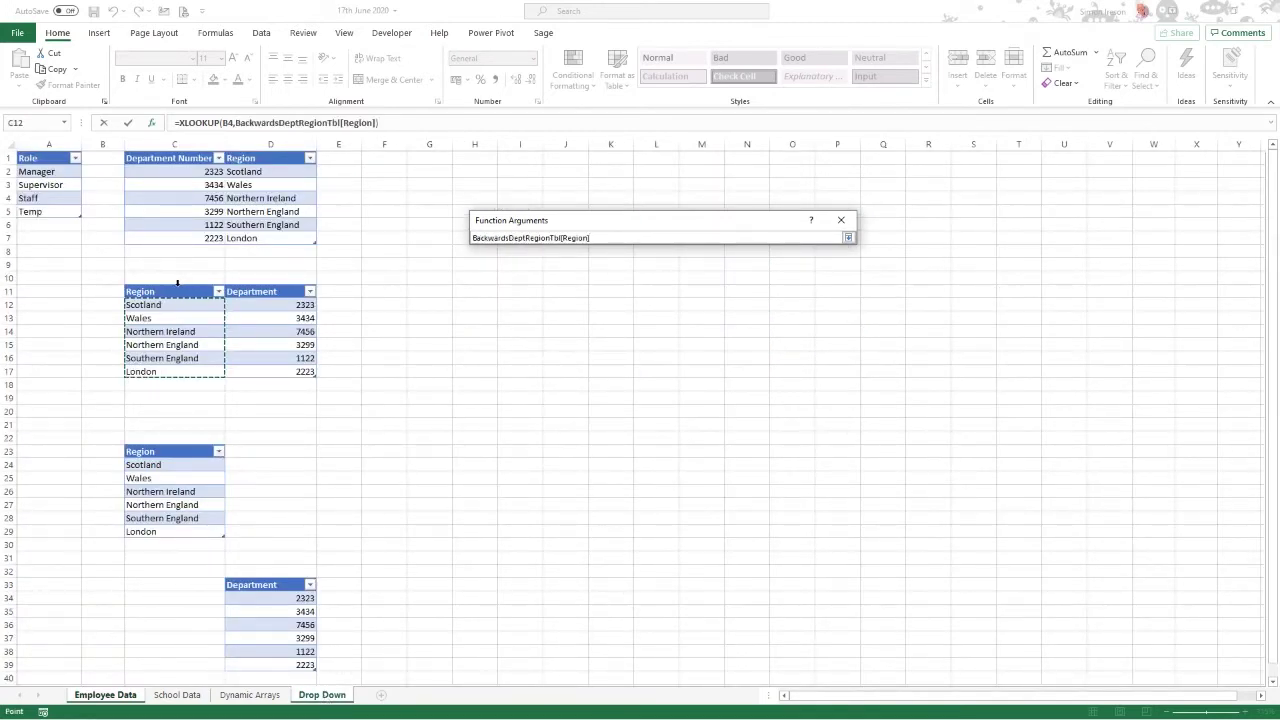
{"action": "left_click", "coordinate": [260, 284]}
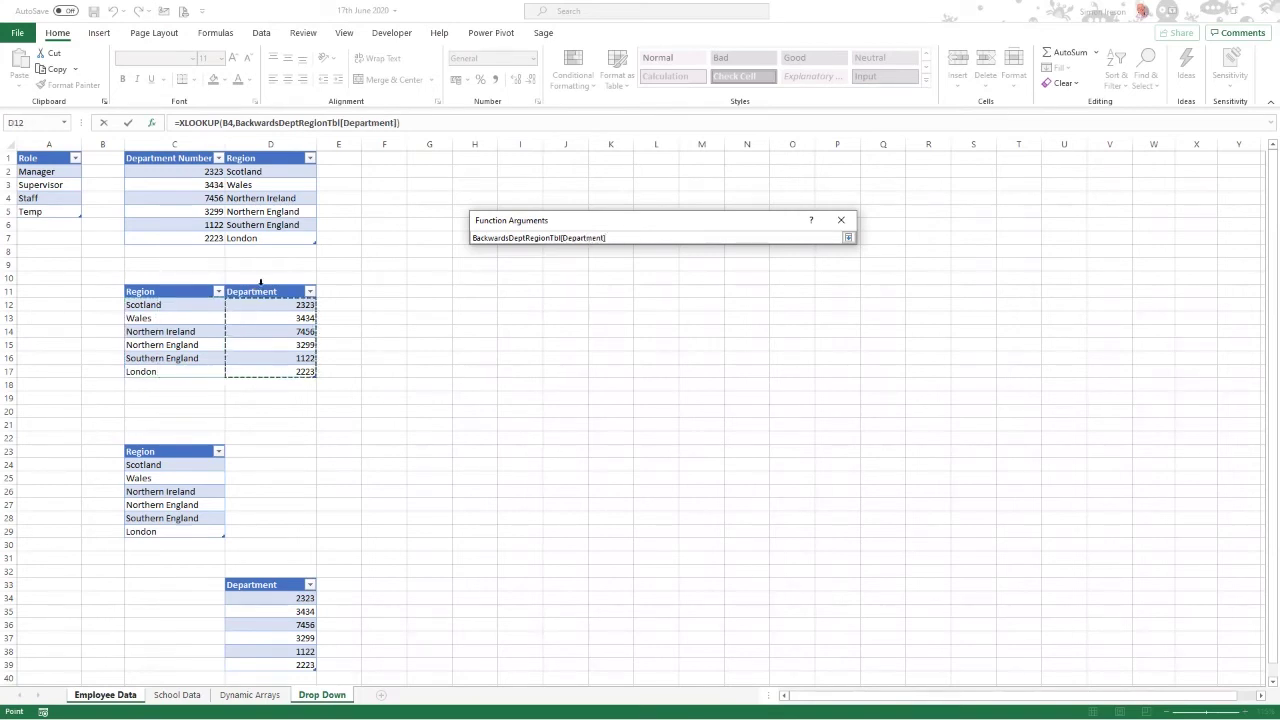
{"action": "left_click", "coordinate": [849, 240]}
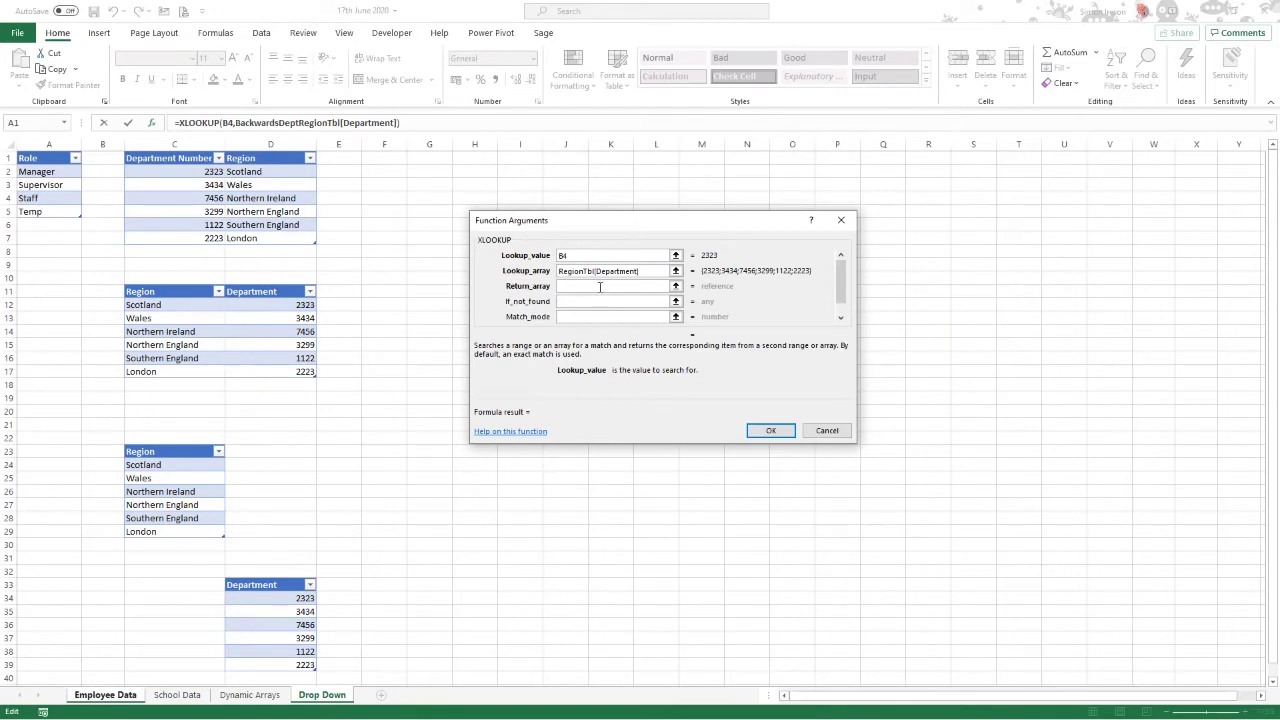
Set the XLOOKUP's return array to the Region column of BackwardsDeptRegionTbl on the Drop Down sheet.
{"action": "left_click", "coordinate": [600, 287]}
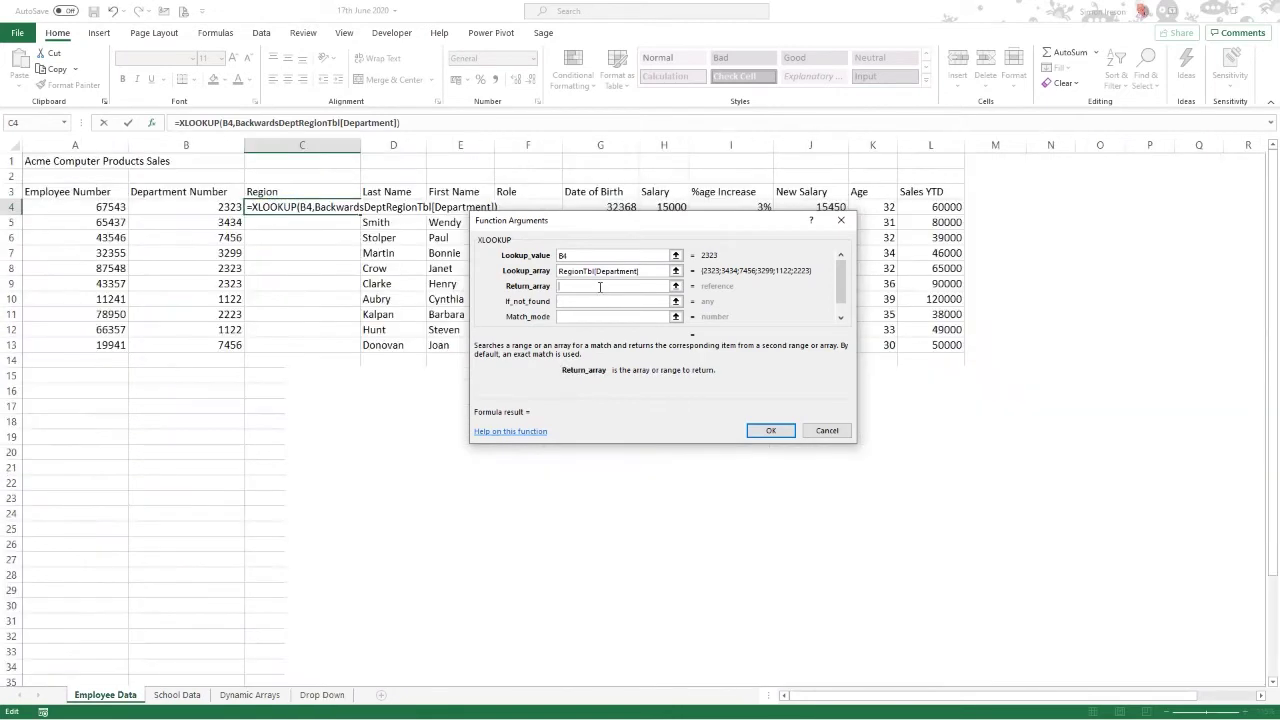
{"action": "left_click", "coordinate": [676, 286]}
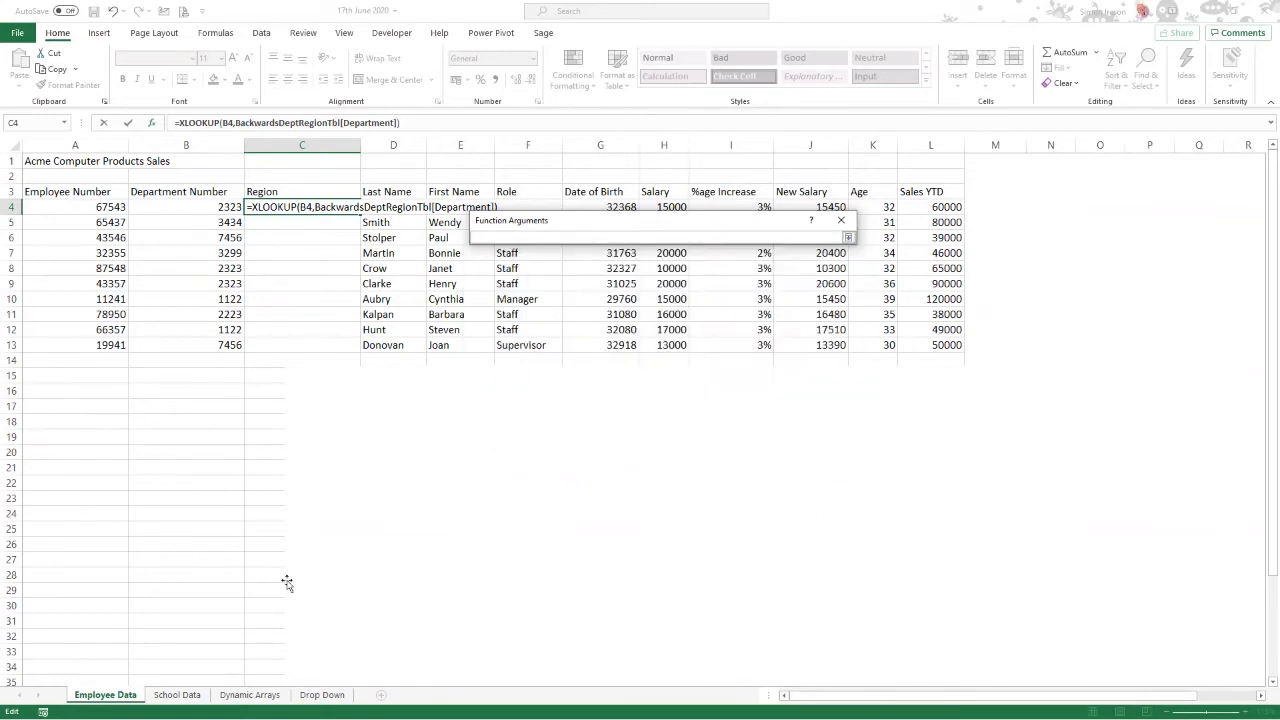
{"action": "left_click", "coordinate": [322, 694]}
{"action": "left_click", "coordinate": [168, 290]}
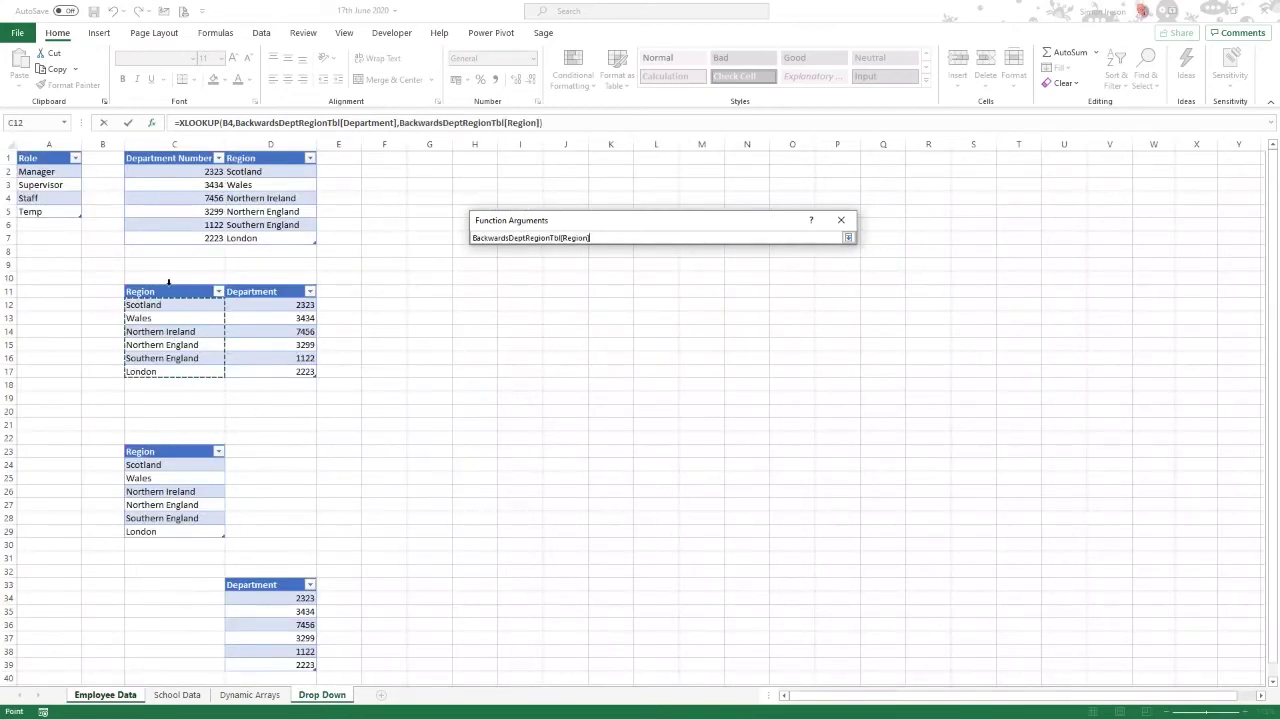
{"action": "left_click", "coordinate": [849, 238]}
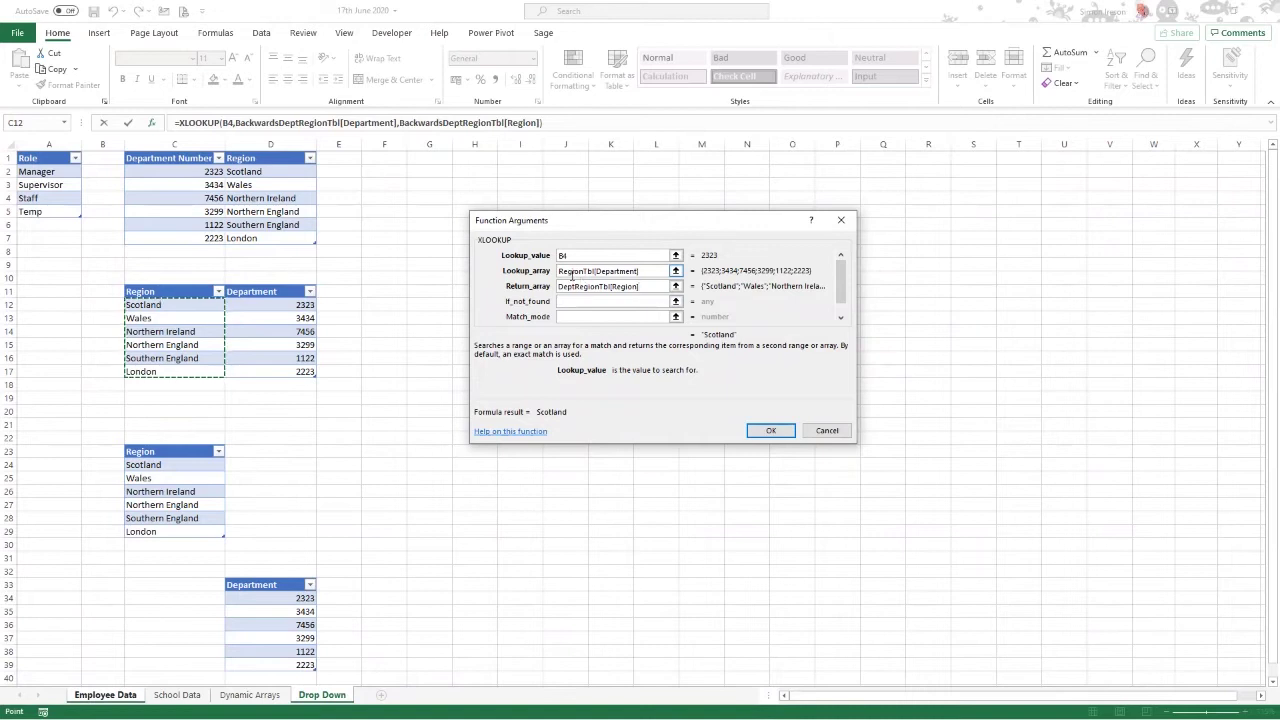
Accept the XLOOKUP in C4, fill it down the Region column to C13 and check the copied formulas.
{"action": "left_click", "coordinate": [597, 270]}
{"action": "left_click", "coordinate": [614, 286]}
{"action": "left_click", "coordinate": [772, 433]}
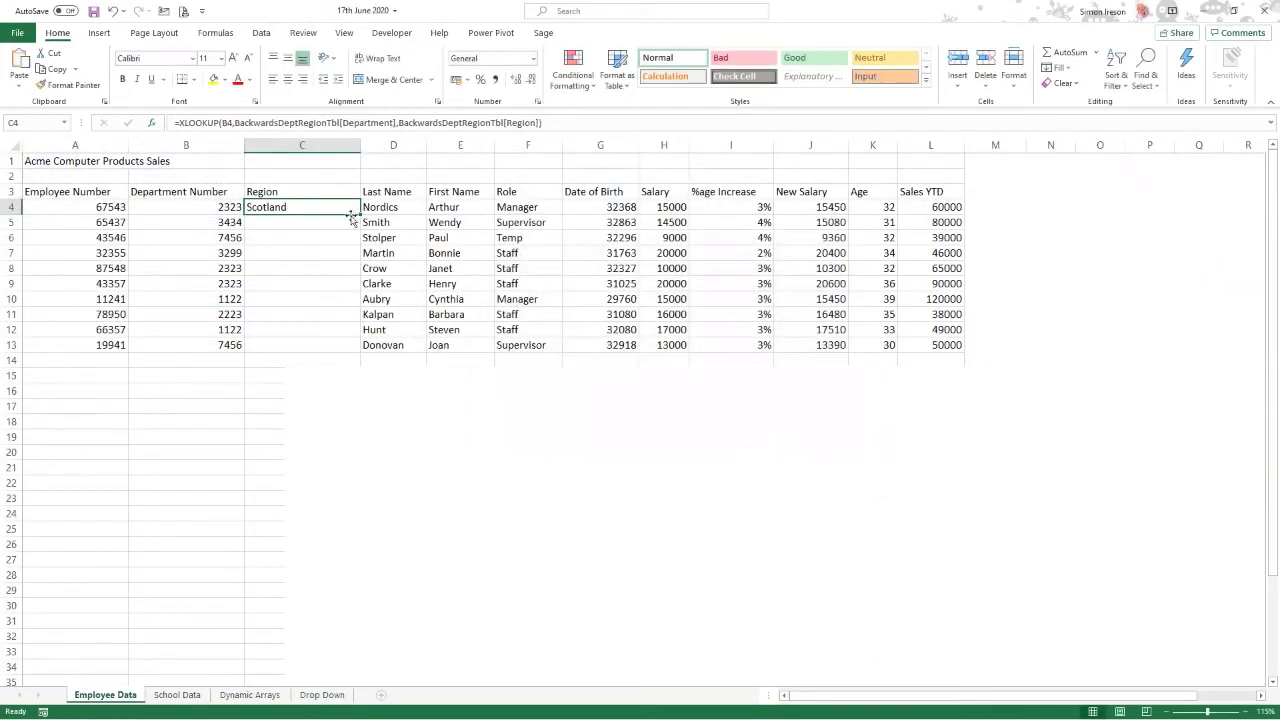
{"action": "left_click_drag", "start_coordinate": [360, 214], "coordinate": [366, 350]}
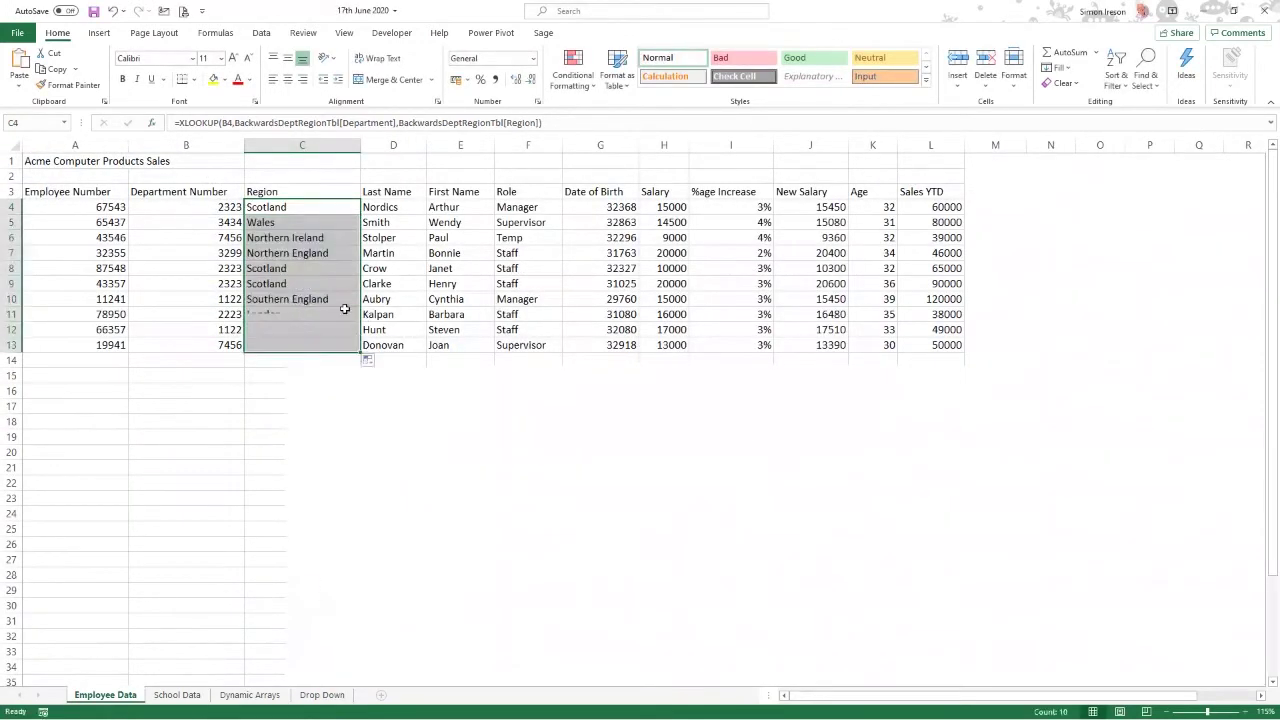
{"action": "left_click", "coordinate": [314, 208]}
{"action": "left_click", "coordinate": [309, 255]}
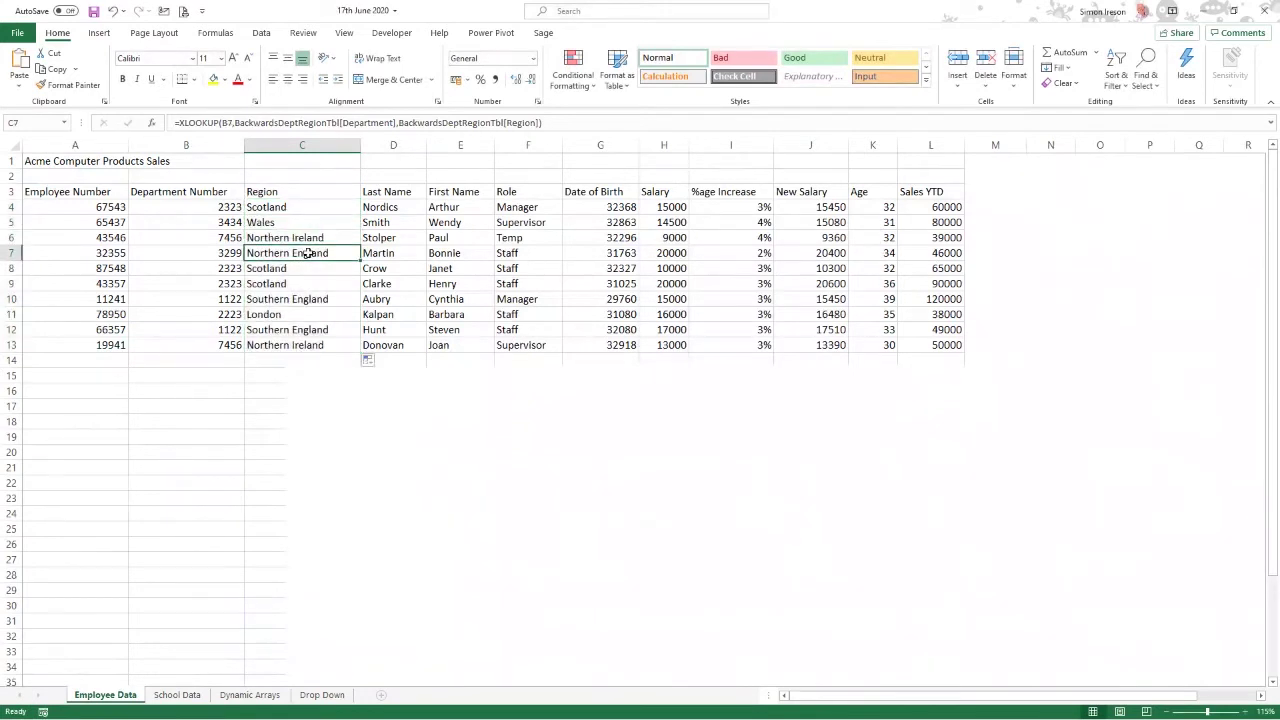
{"action": "left_click", "coordinate": [313, 206]}
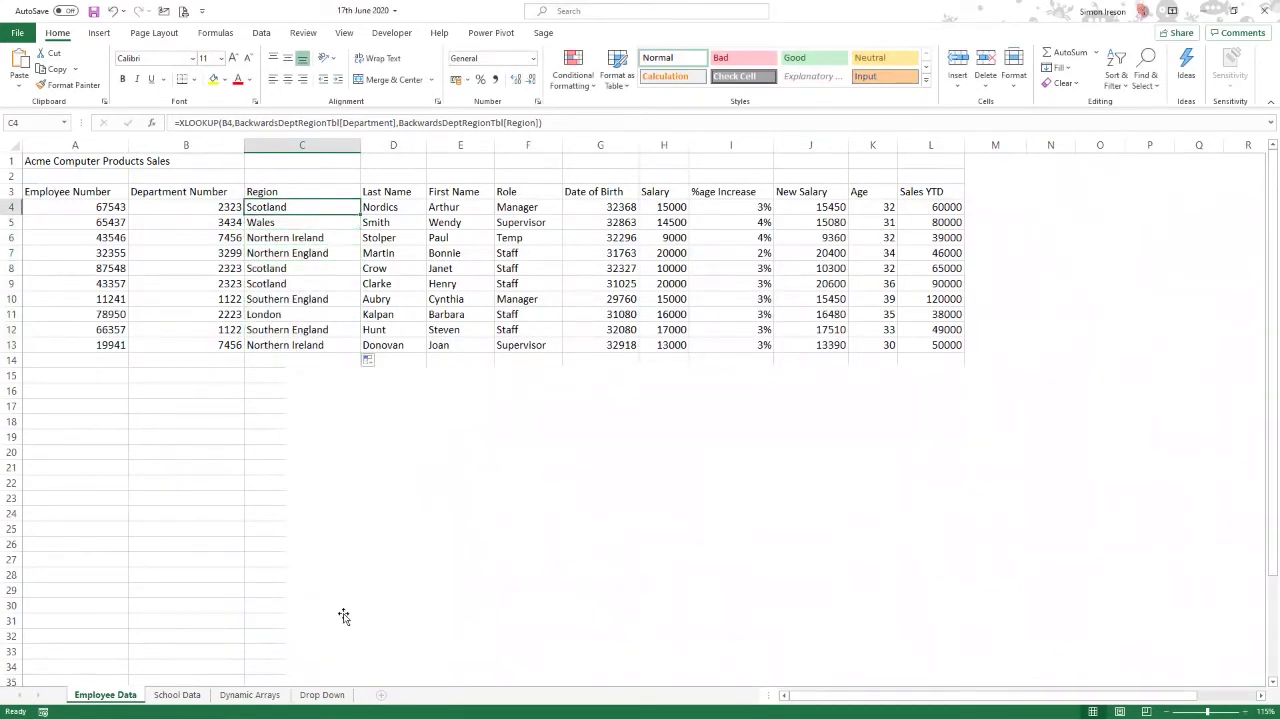
Examine the separate single-column Region and Department tables lower on the Drop Down sheet.
{"action": "left_click", "coordinate": [325, 695]}
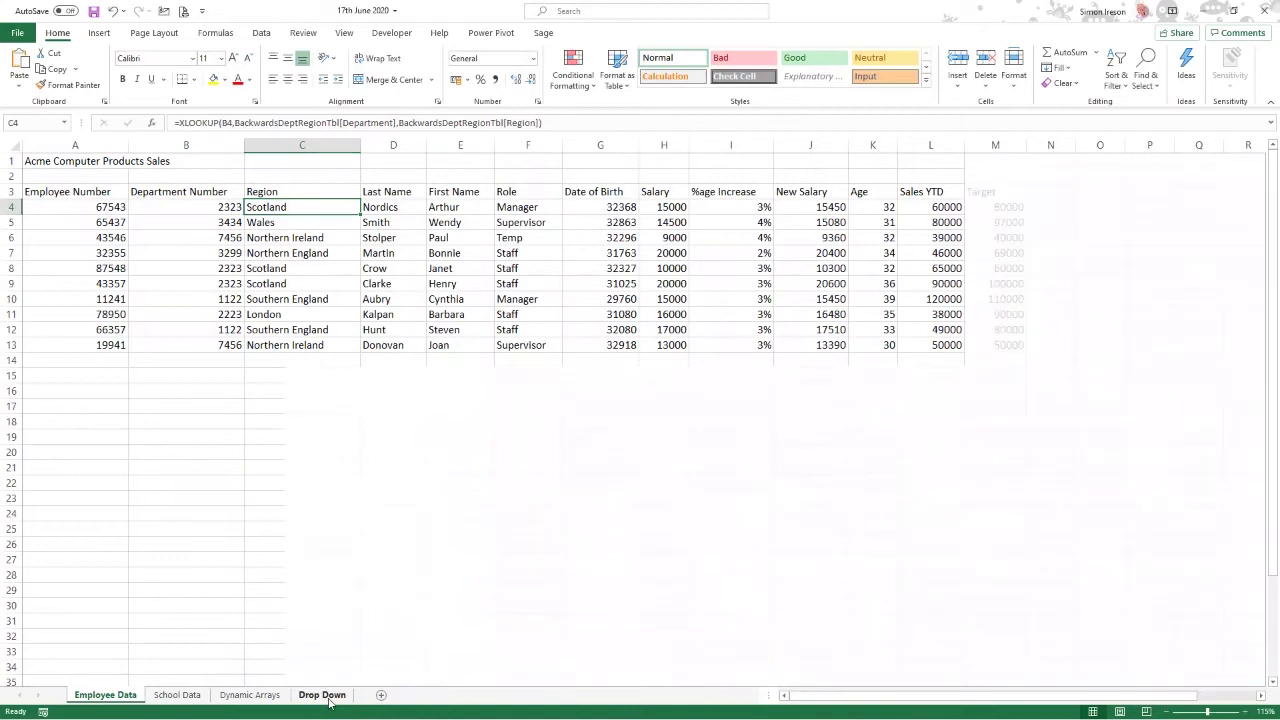
{"action": "scroll", "coordinate": [274, 483], "scroll_direction": "down", "scroll_amount": 3}
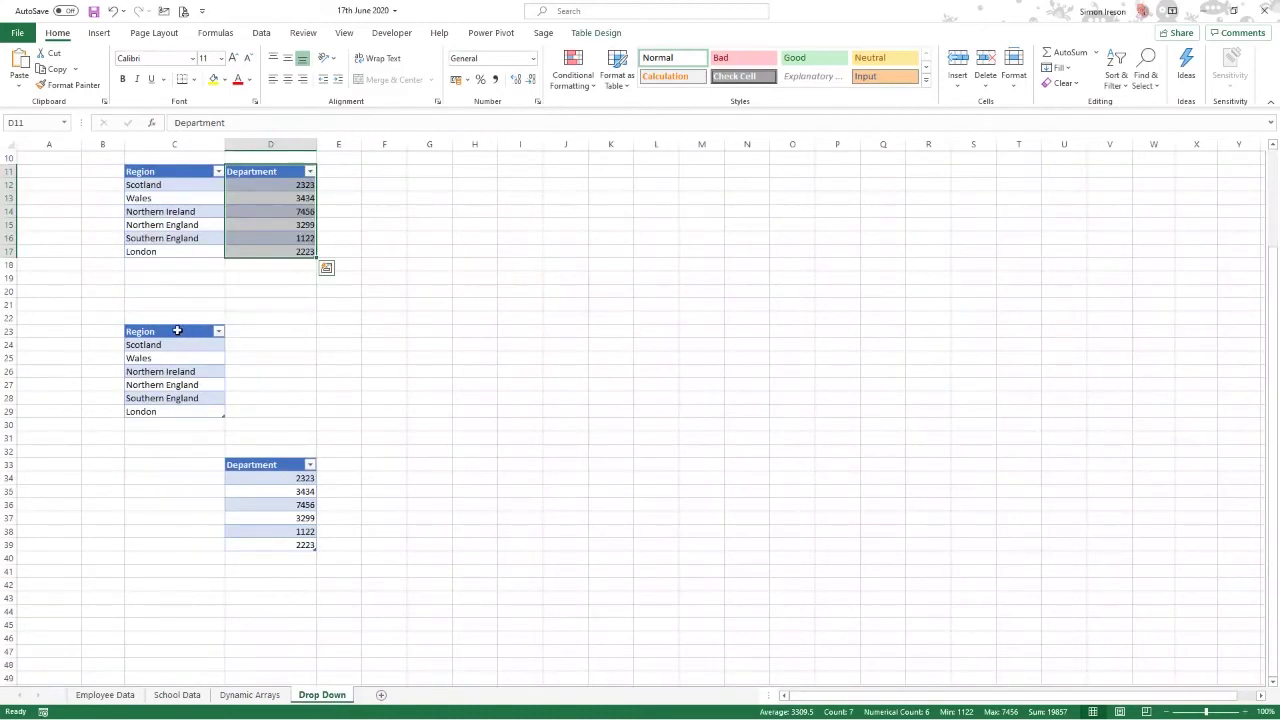
{"action": "left_click_drag", "start_coordinate": [177, 331], "coordinate": [174, 411]}
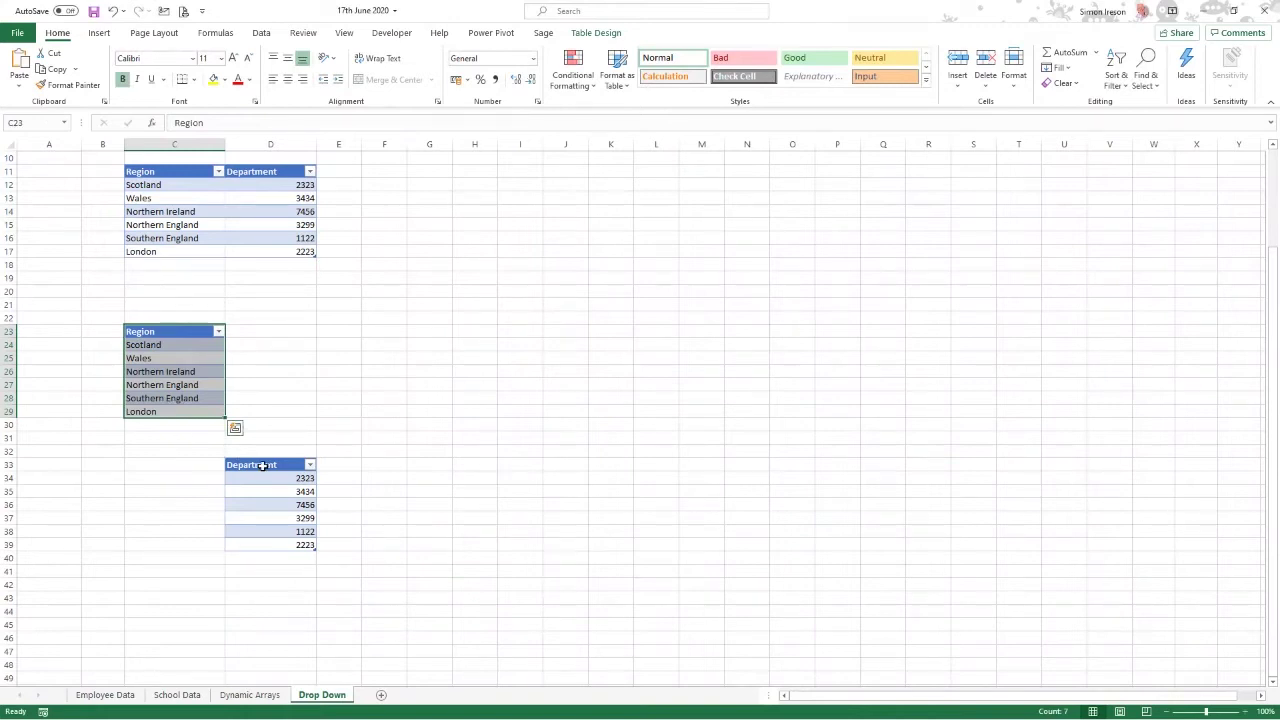
{"action": "left_click_drag", "start_coordinate": [262, 466], "coordinate": [257, 539]}
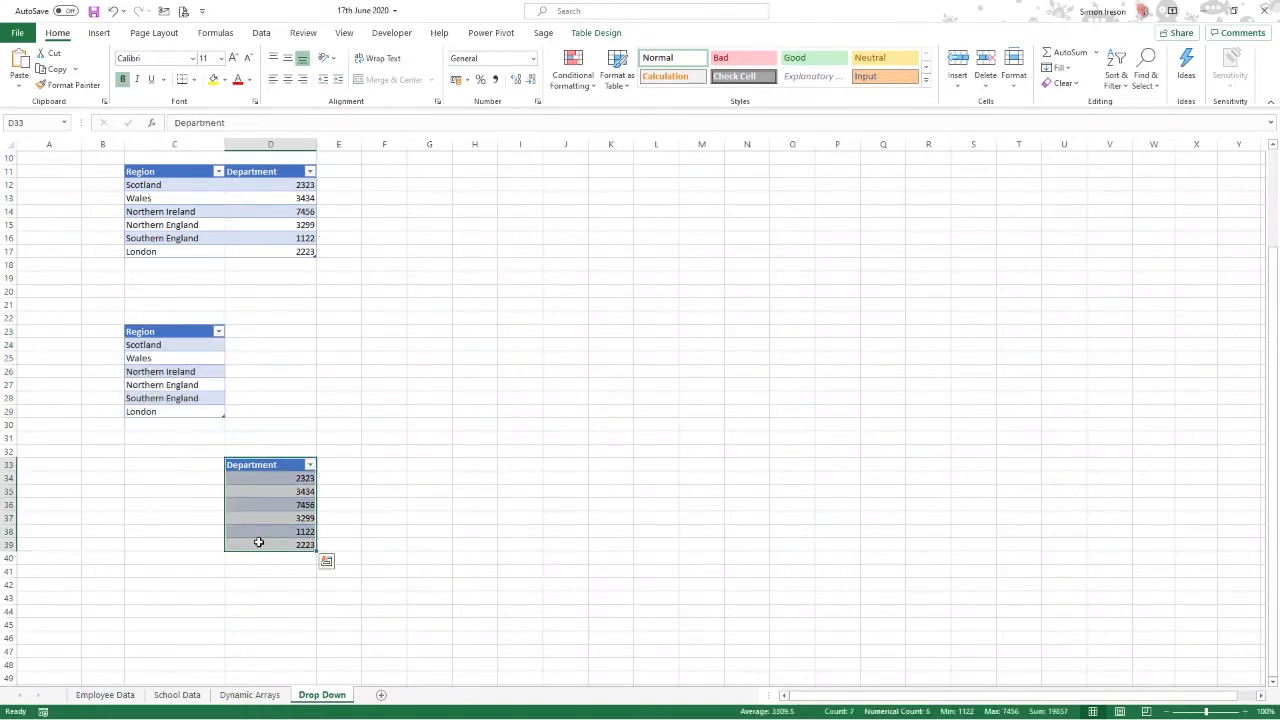
{"action": "left_click", "coordinate": [274, 371]}
{"action": "left_click", "coordinate": [177, 326]}
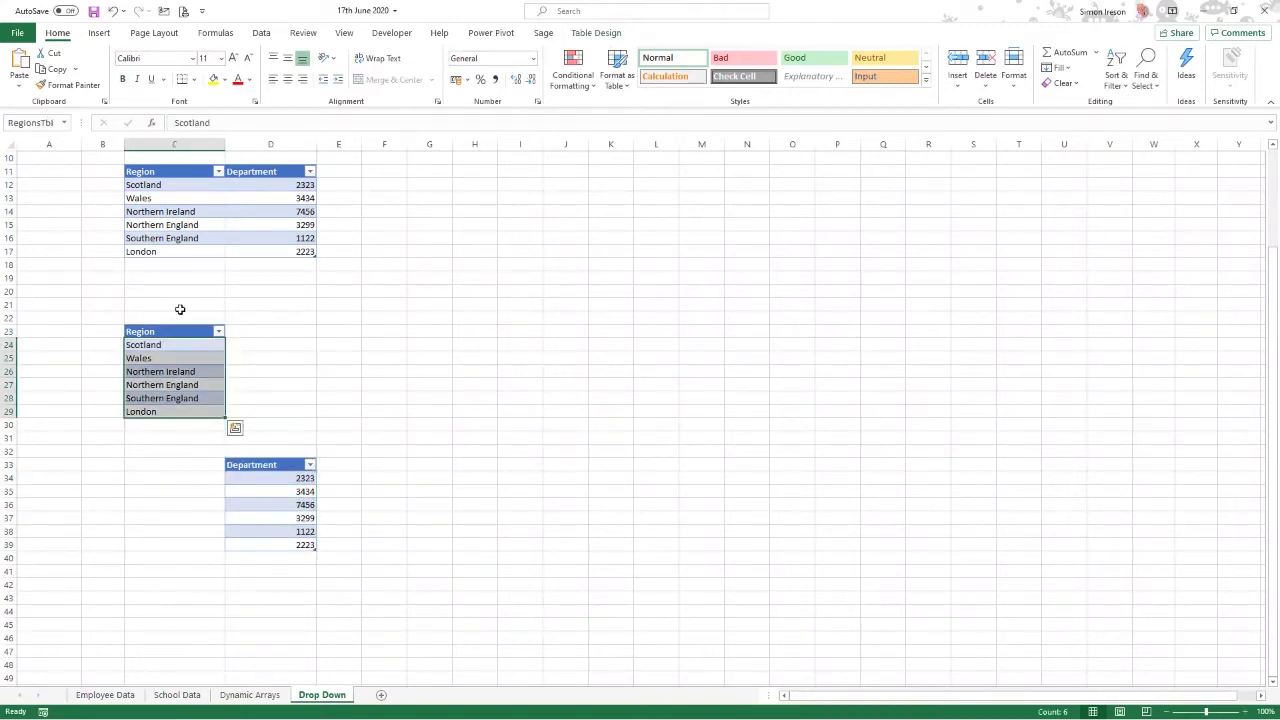
{"action": "left_click", "coordinate": [180, 306]}
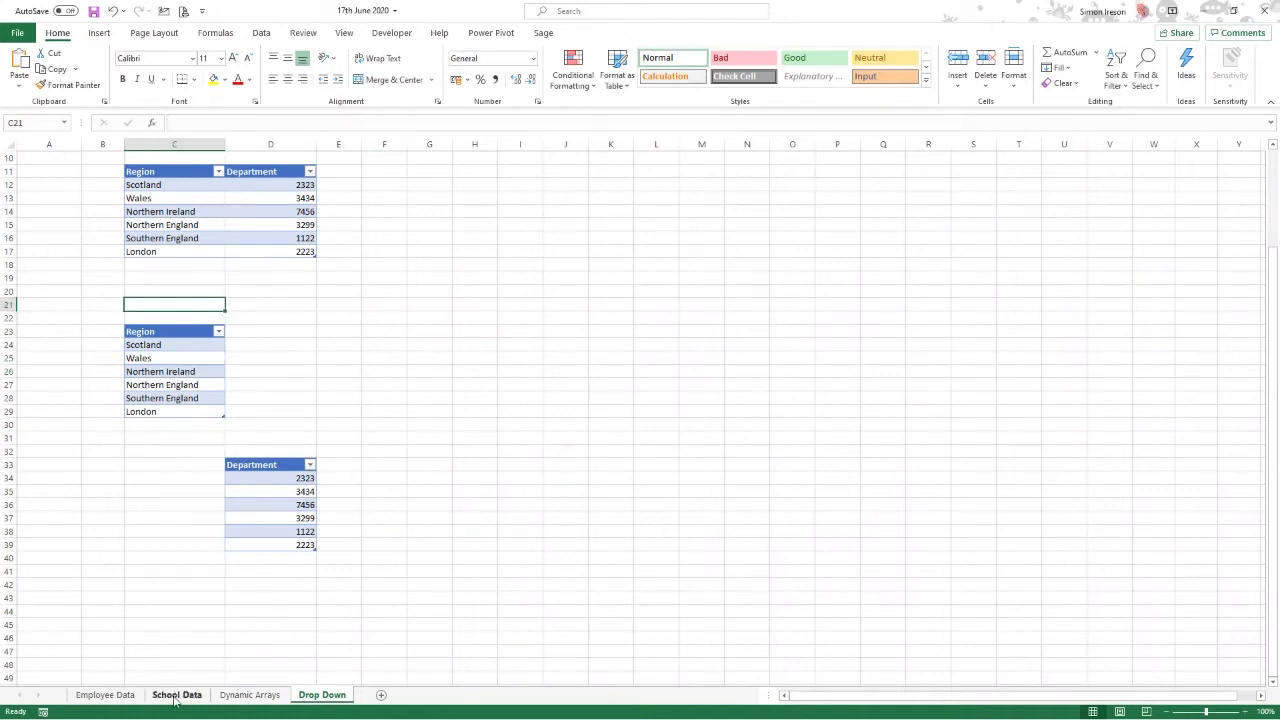
Edit the XLOOKUP in C4 on Employee Data so its lookup array is DeptTbl[Department] from the Drop Down sheet.
{"action": "left_click", "coordinate": [105, 695]}
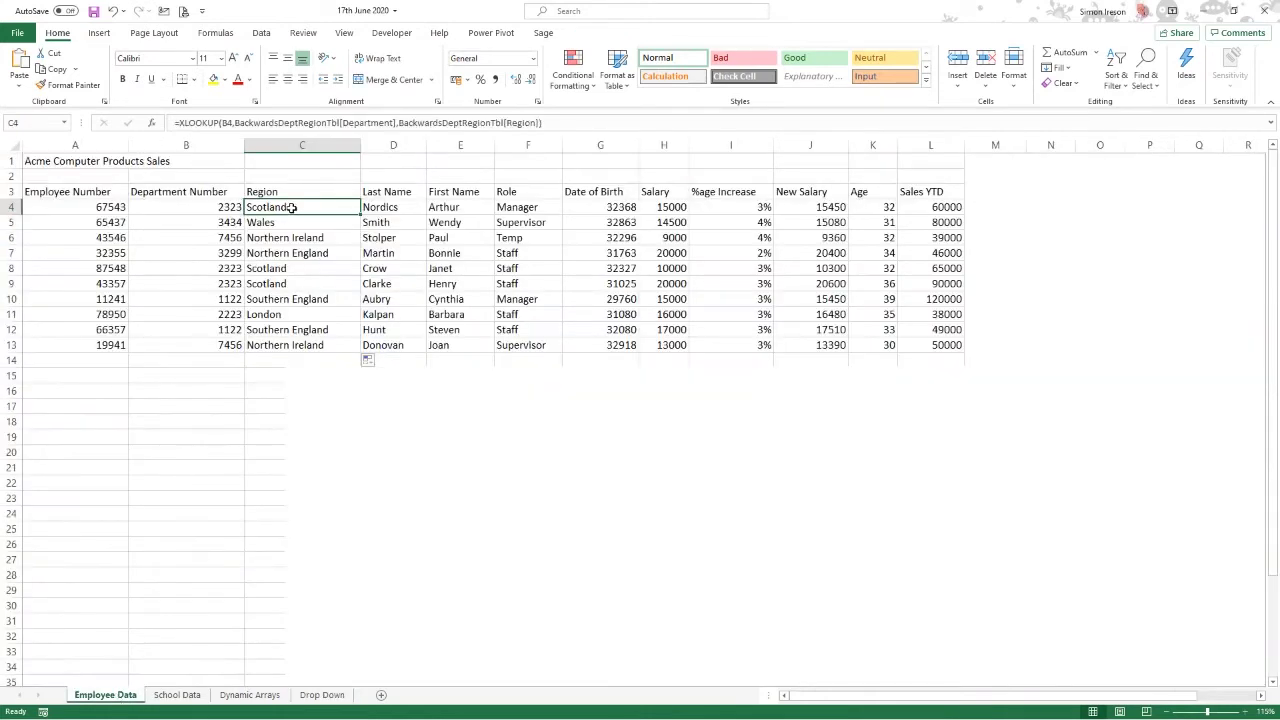
{"action": "left_click", "coordinate": [152, 124]}
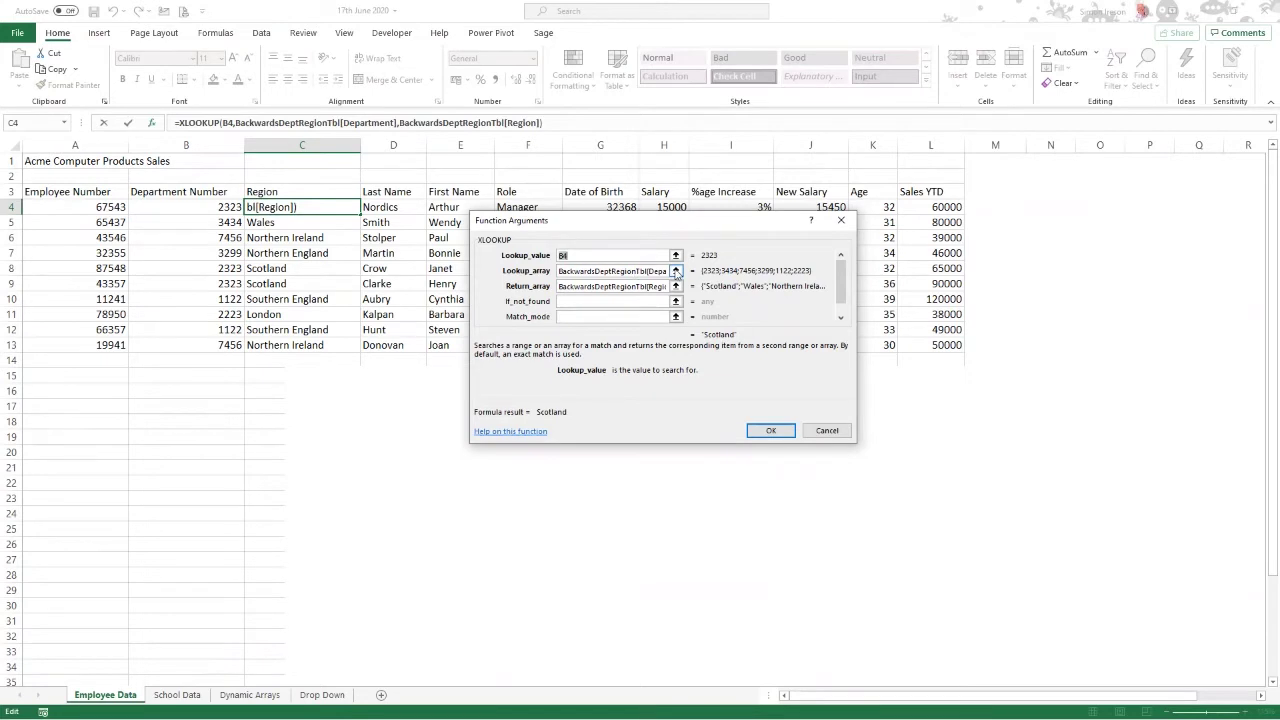
{"action": "left_click", "coordinate": [676, 271]}
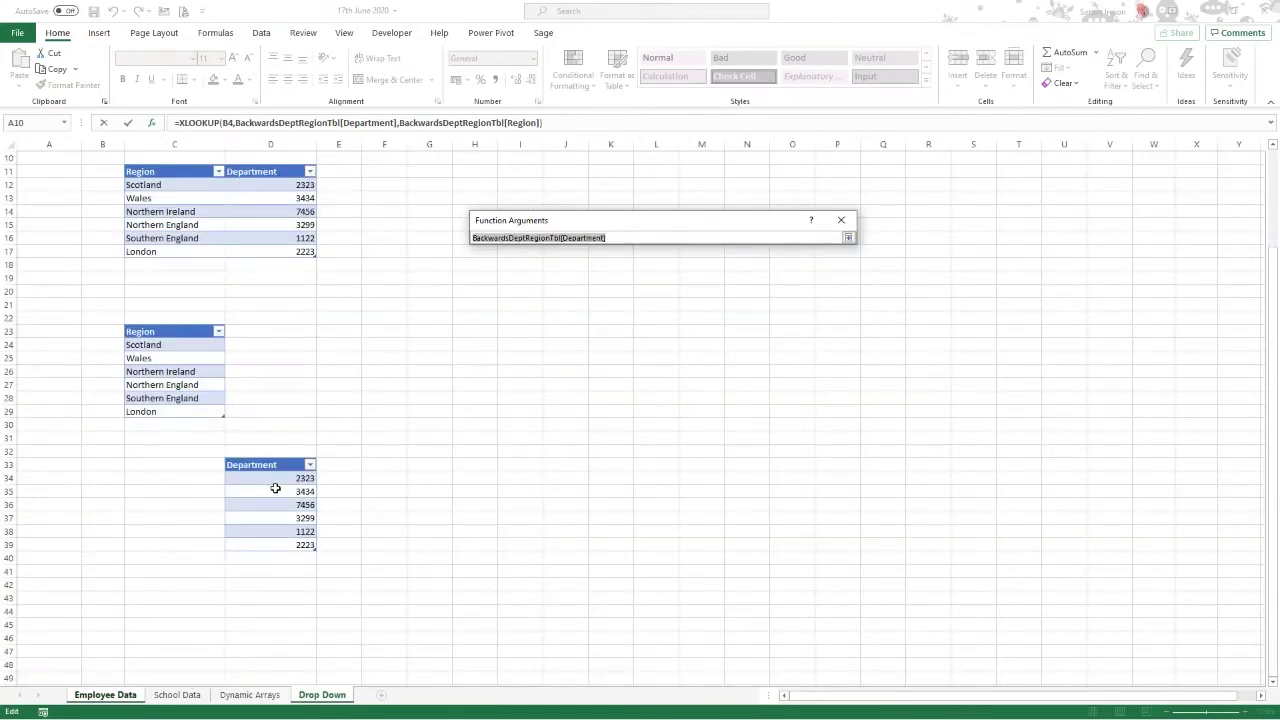
{"action": "left_click", "coordinate": [277, 458]}
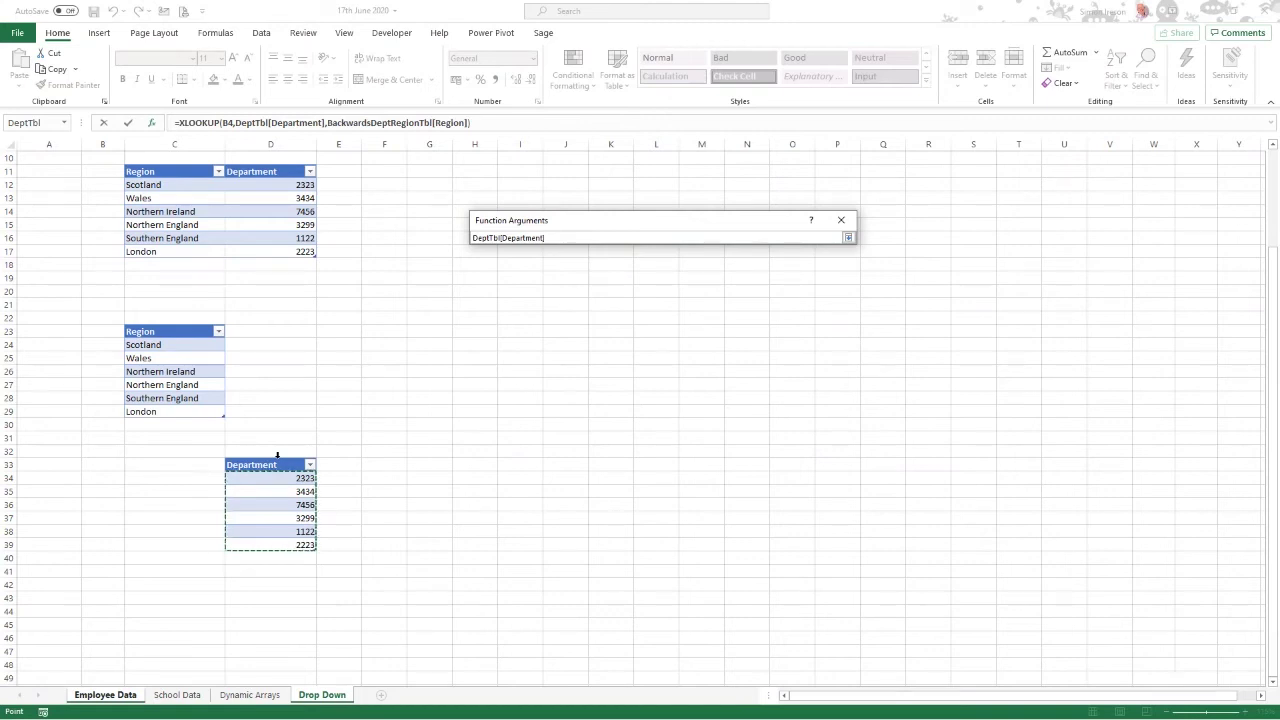
{"action": "key", "text": "Return"}
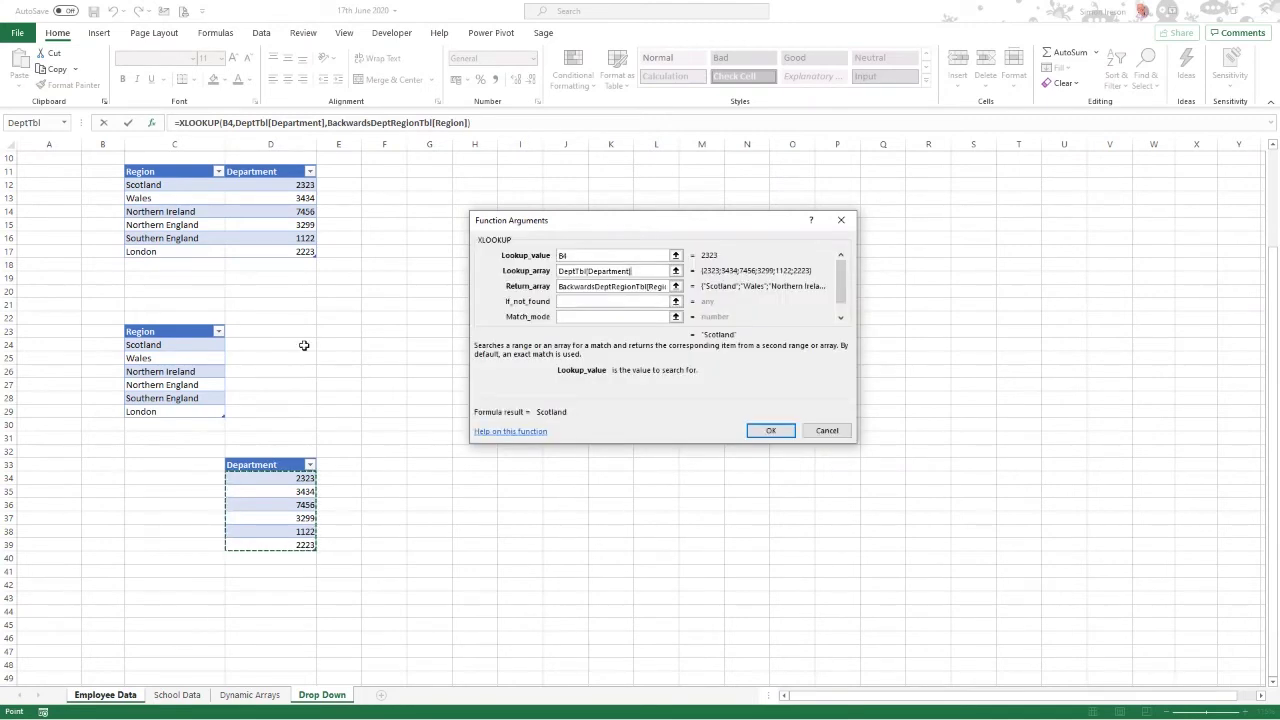
Set the XLOOKUP's return array to RegionsTbl[Region] on the Drop Down sheet and fill the formula down to C13.
{"action": "left_click", "coordinate": [675, 287]}
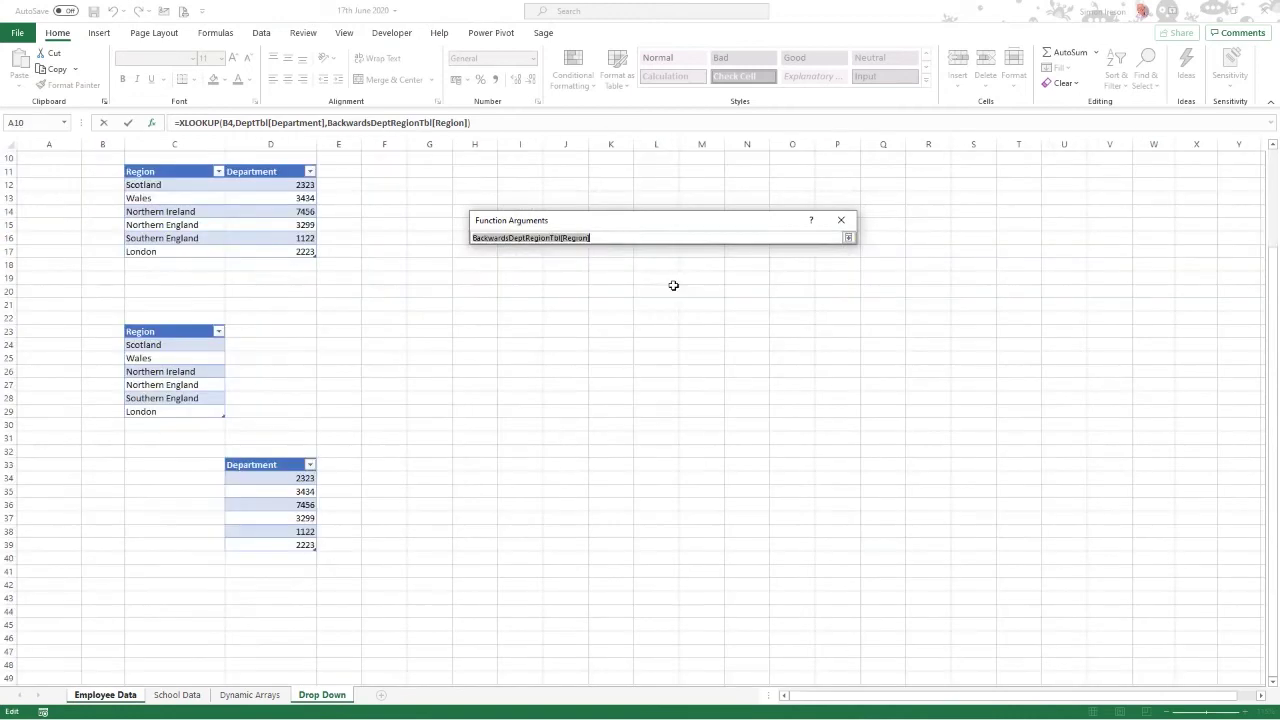
{"action": "left_click", "coordinate": [174, 323]}
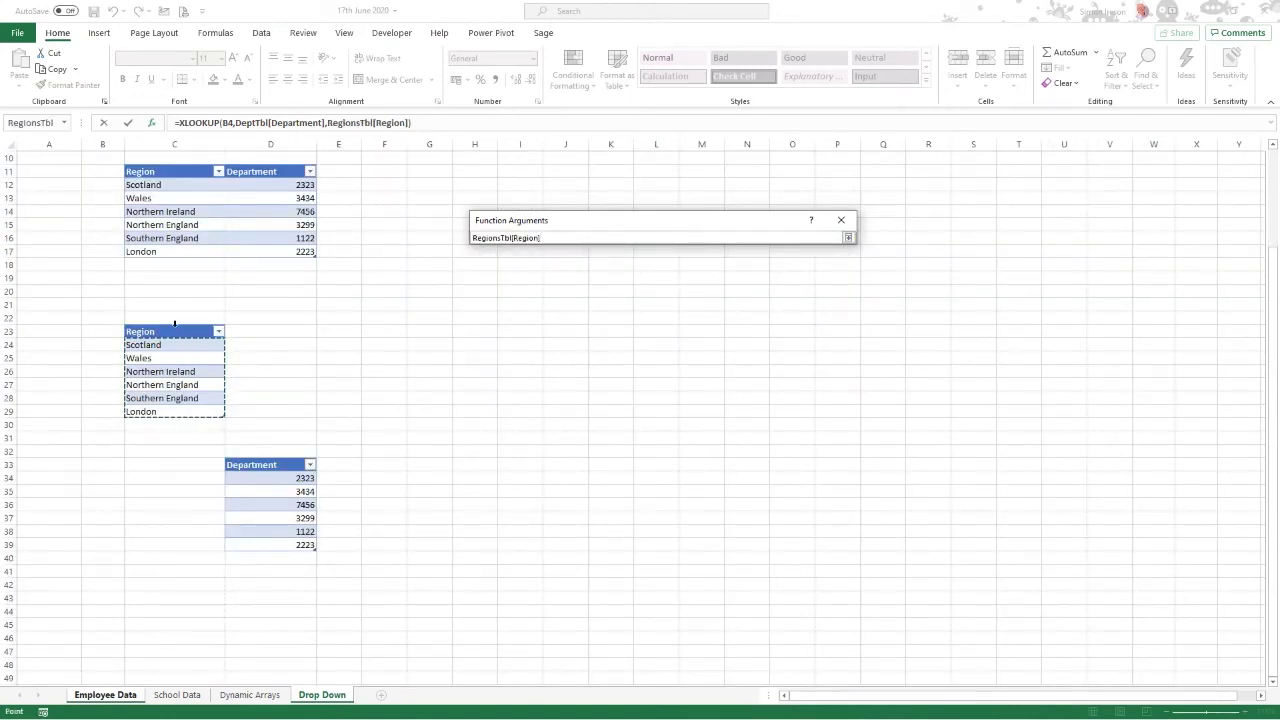
{"action": "key", "text": "Return"}
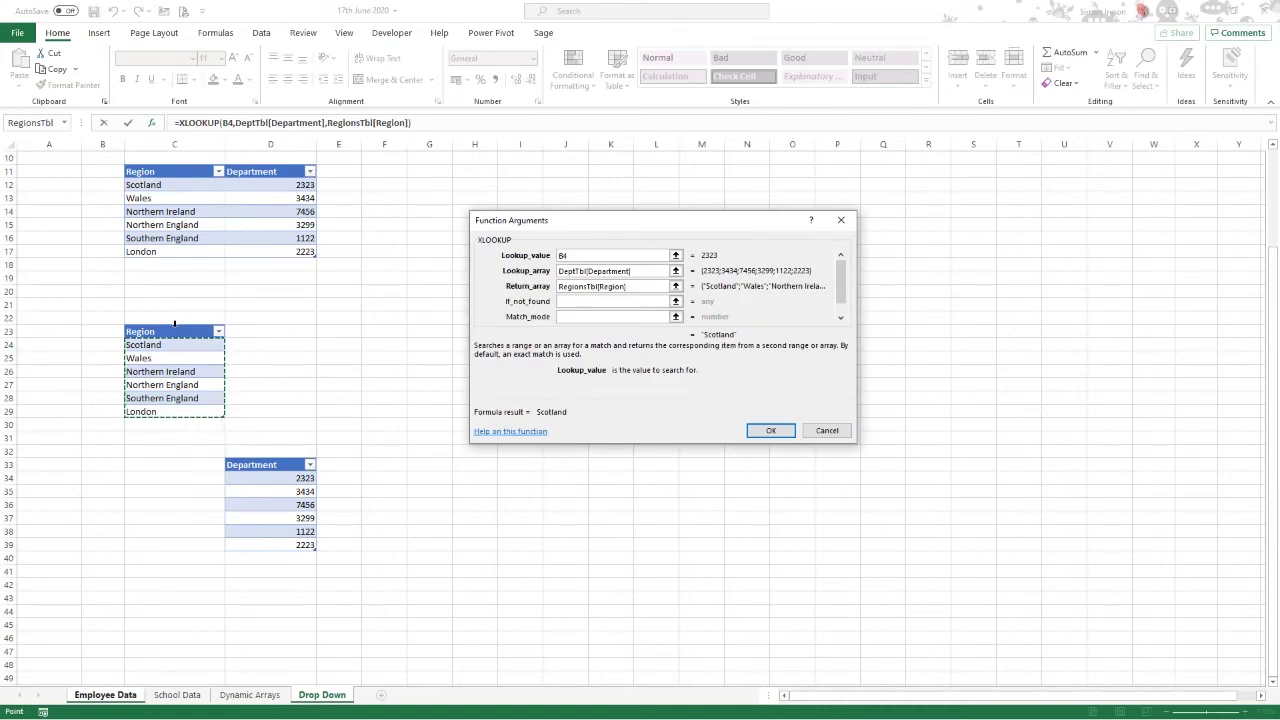
{"action": "key", "text": "Return"}
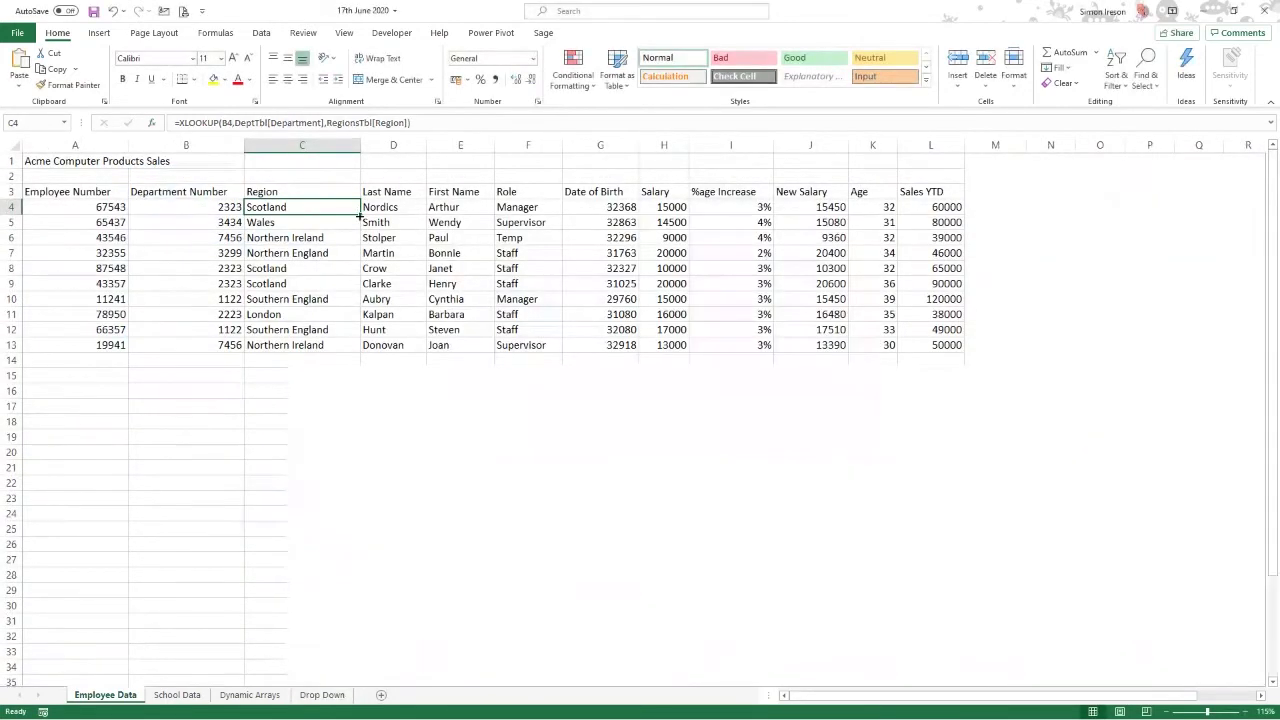
{"action": "left_click_drag", "start_coordinate": [360, 215], "coordinate": [343, 348]}
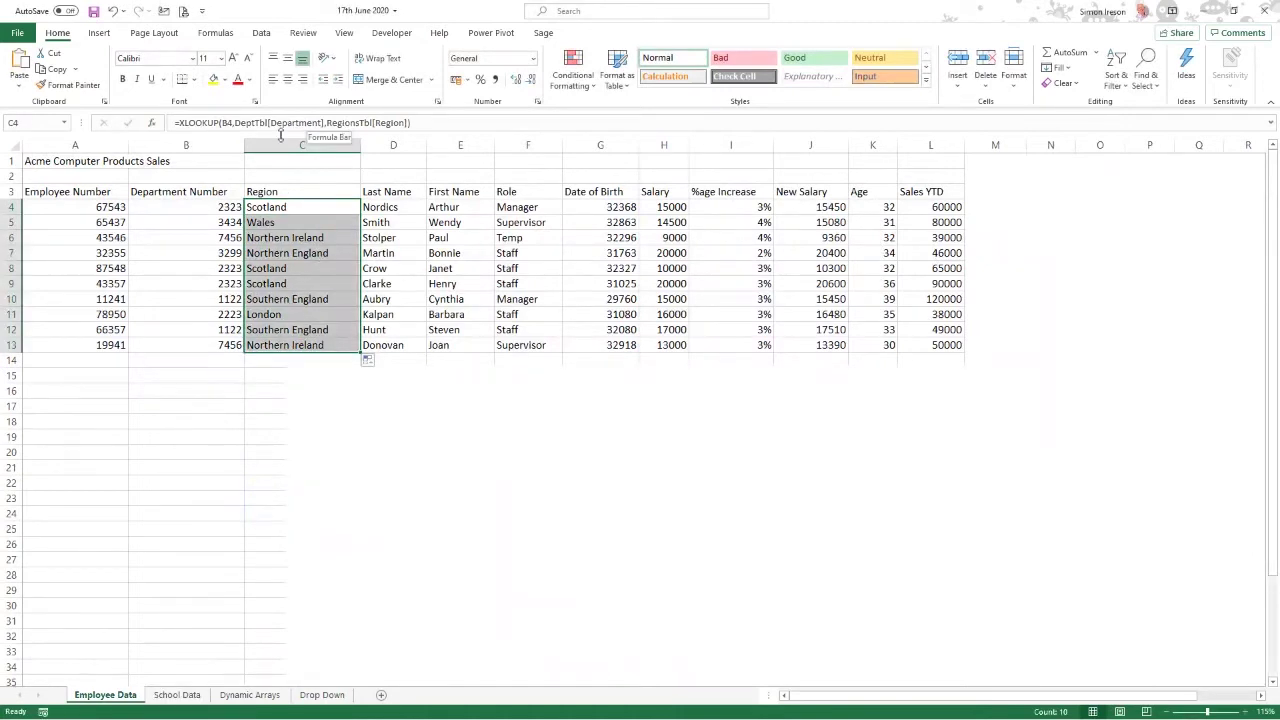
Try "Not Found" as the XLOOKUP's if-not-found value and view its match mode and search mode arguments.
{"action": "left_click", "coordinate": [152, 123]}
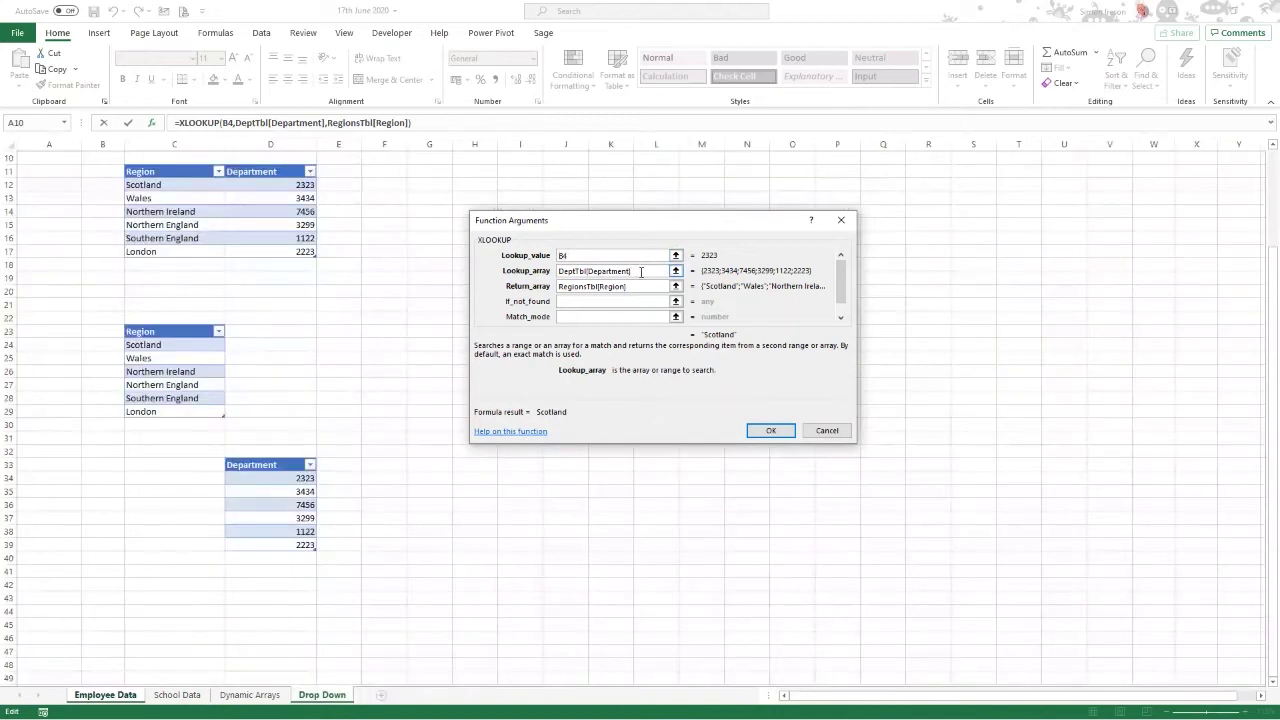
{"action": "left_click", "coordinate": [589, 270]}
{"action": "left_click", "coordinate": [586, 302]}
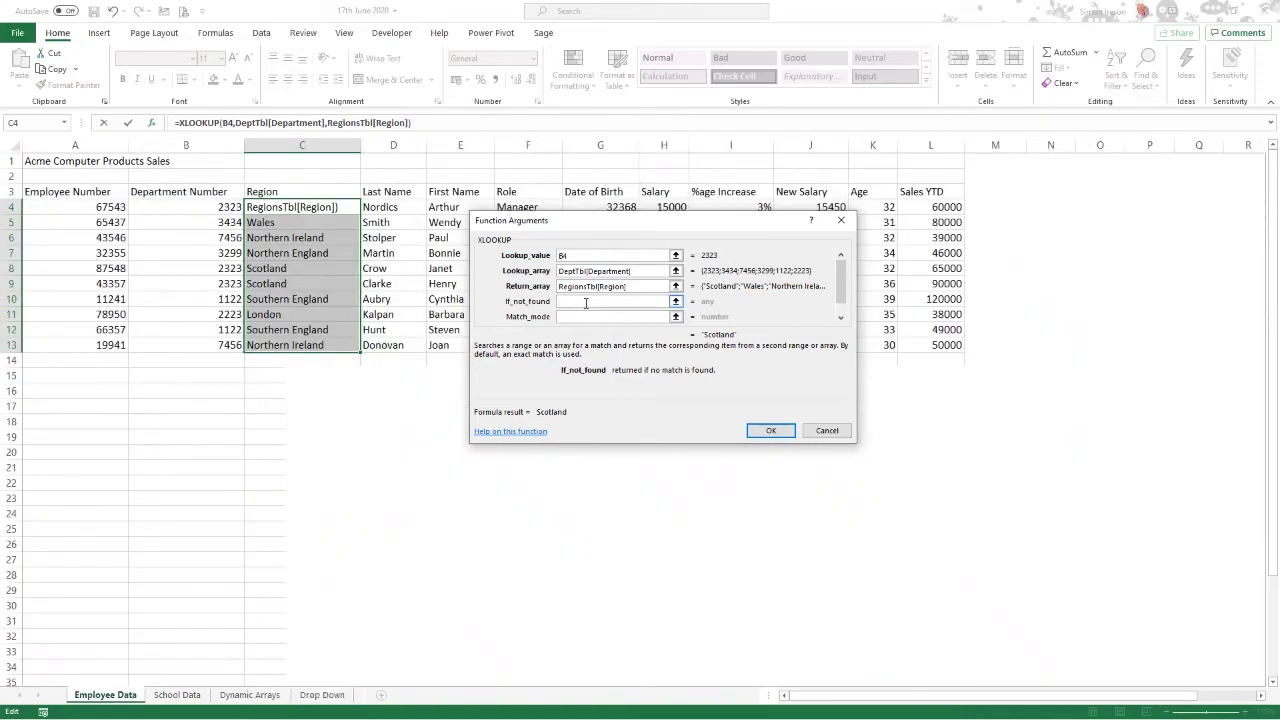
{"action": "type", "text": "\"Not"}
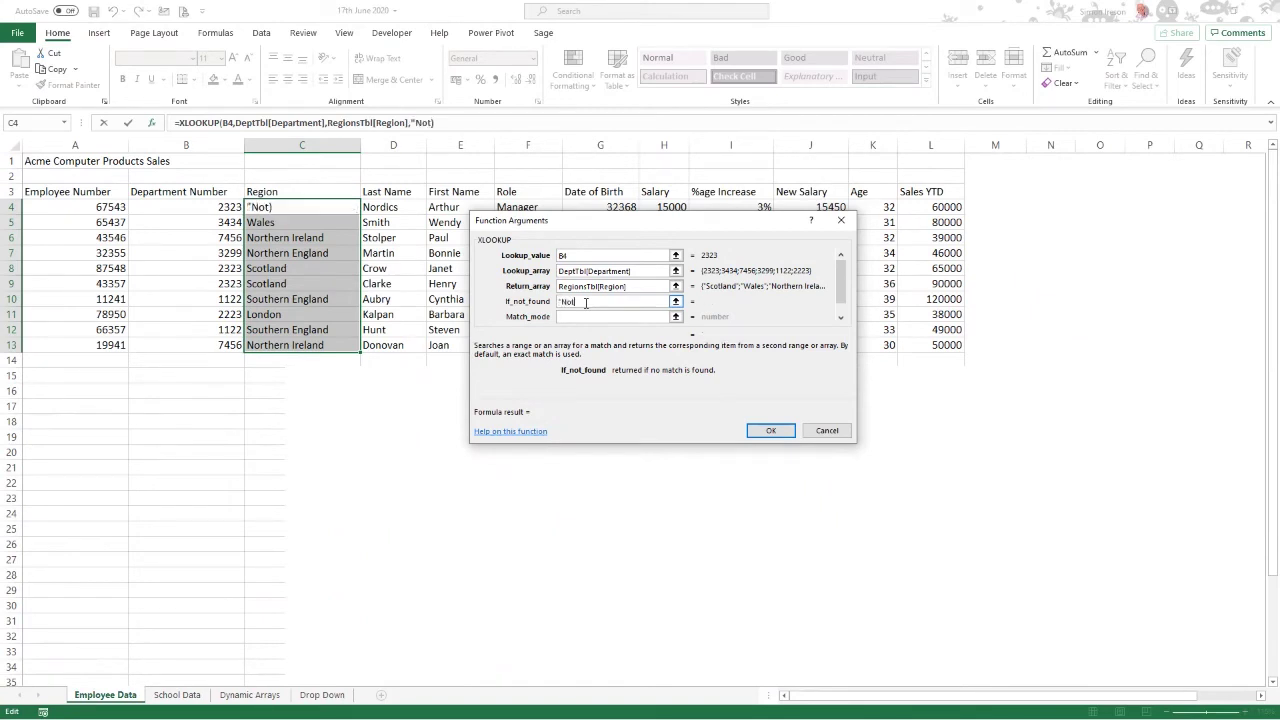
{"action": "type", "text": " Found\""}
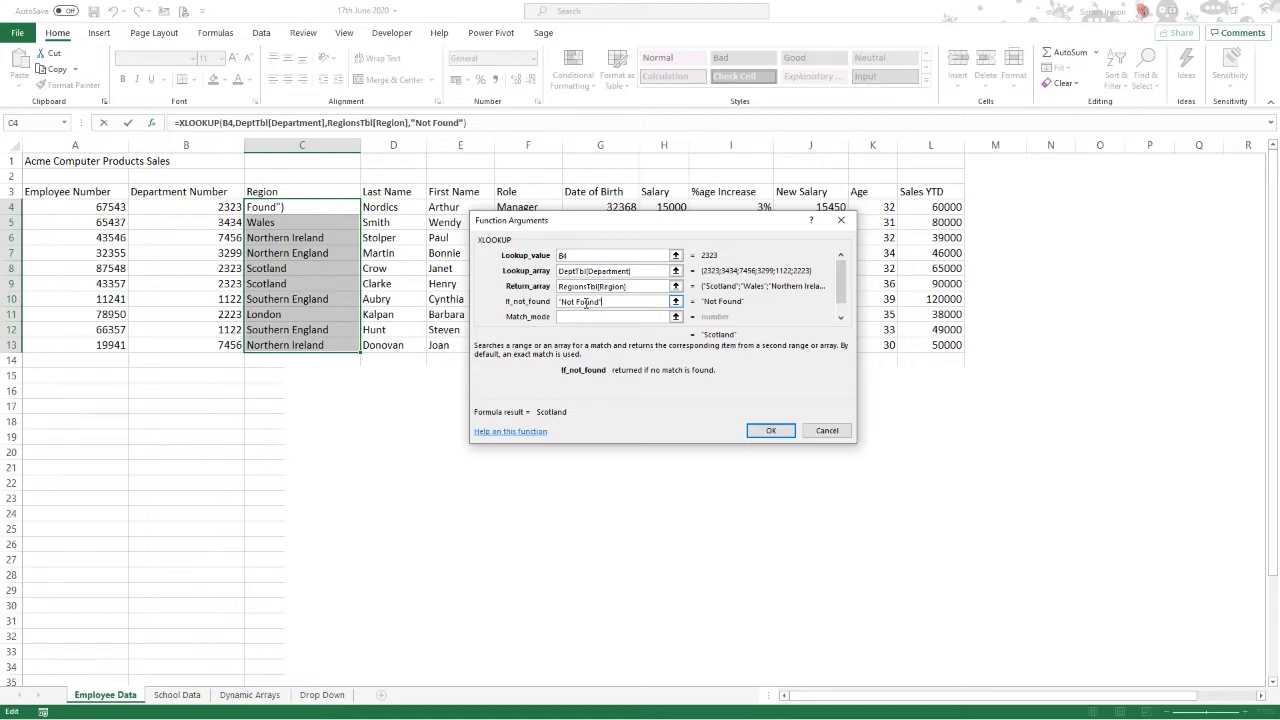
{"action": "key", "text": "Tab"}
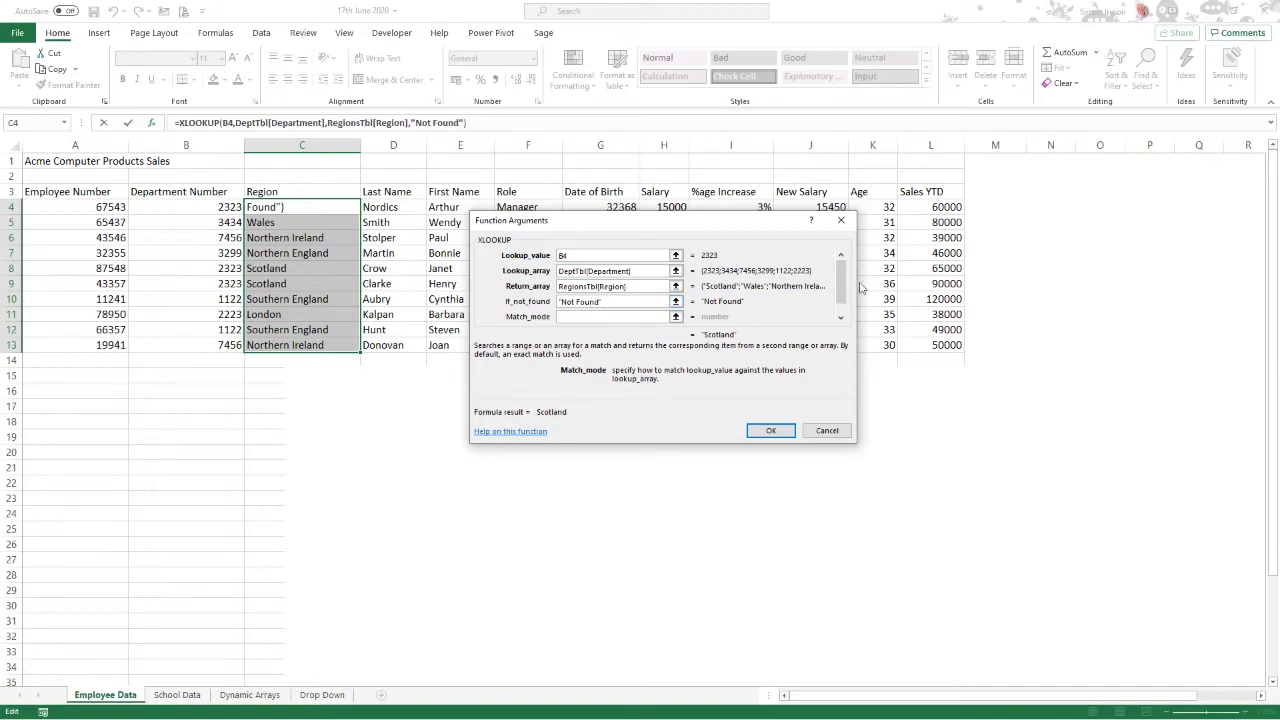
{"action": "left_click", "coordinate": [841, 320]}
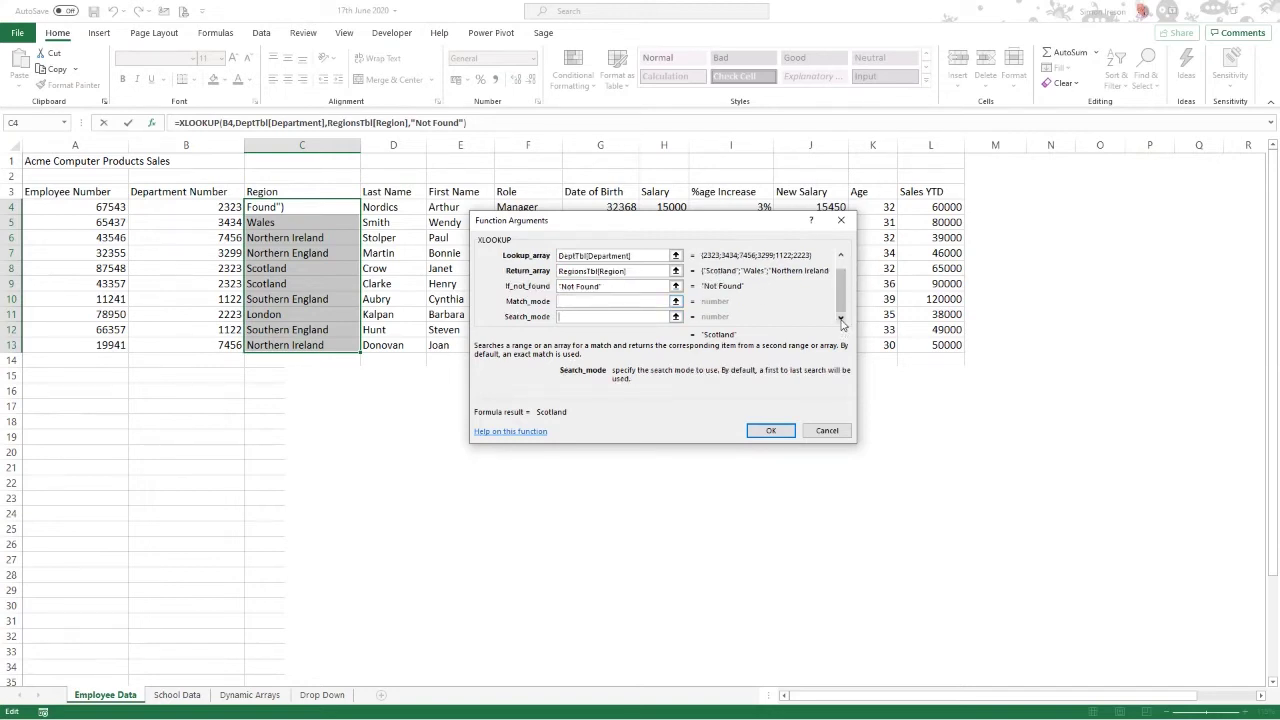
{"action": "left_click", "coordinate": [838, 433]}
Remove the white shapes covering the XLOOKUP notes around the employee data and read the match mode and search mode options.
{"action": "left_click", "coordinate": [1041, 316]}
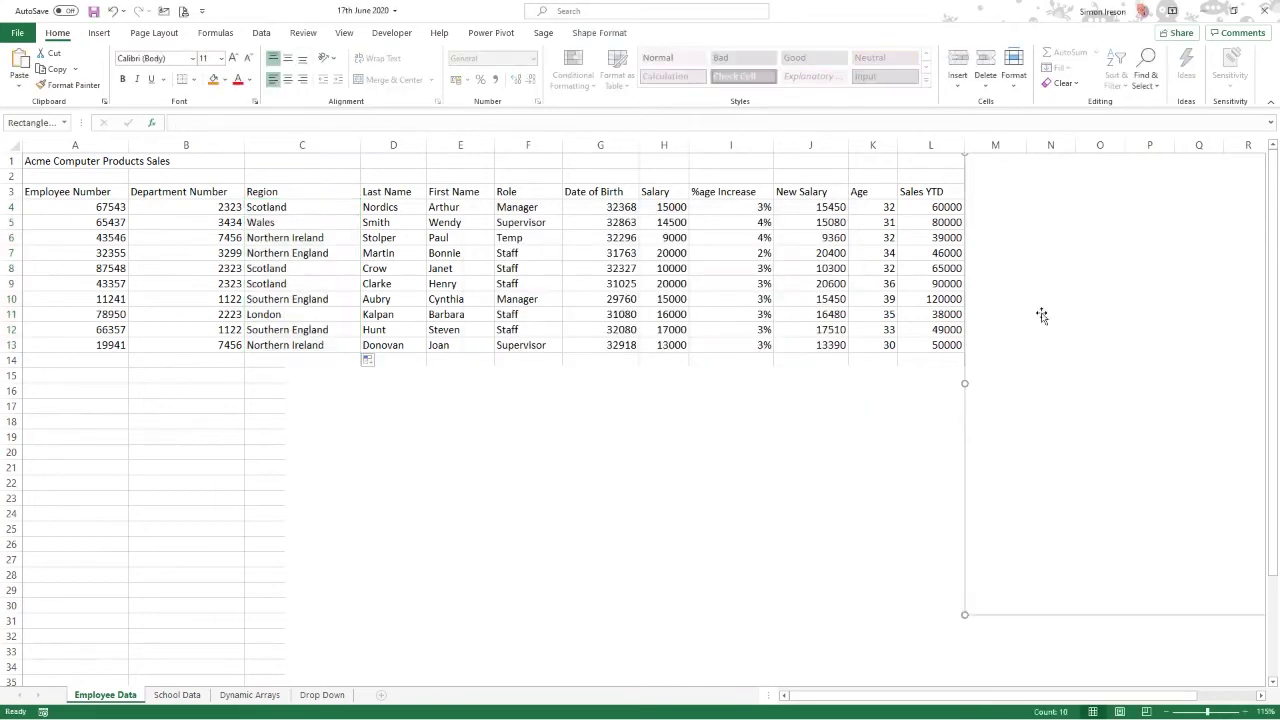
{"action": "key", "text": "Escape"}
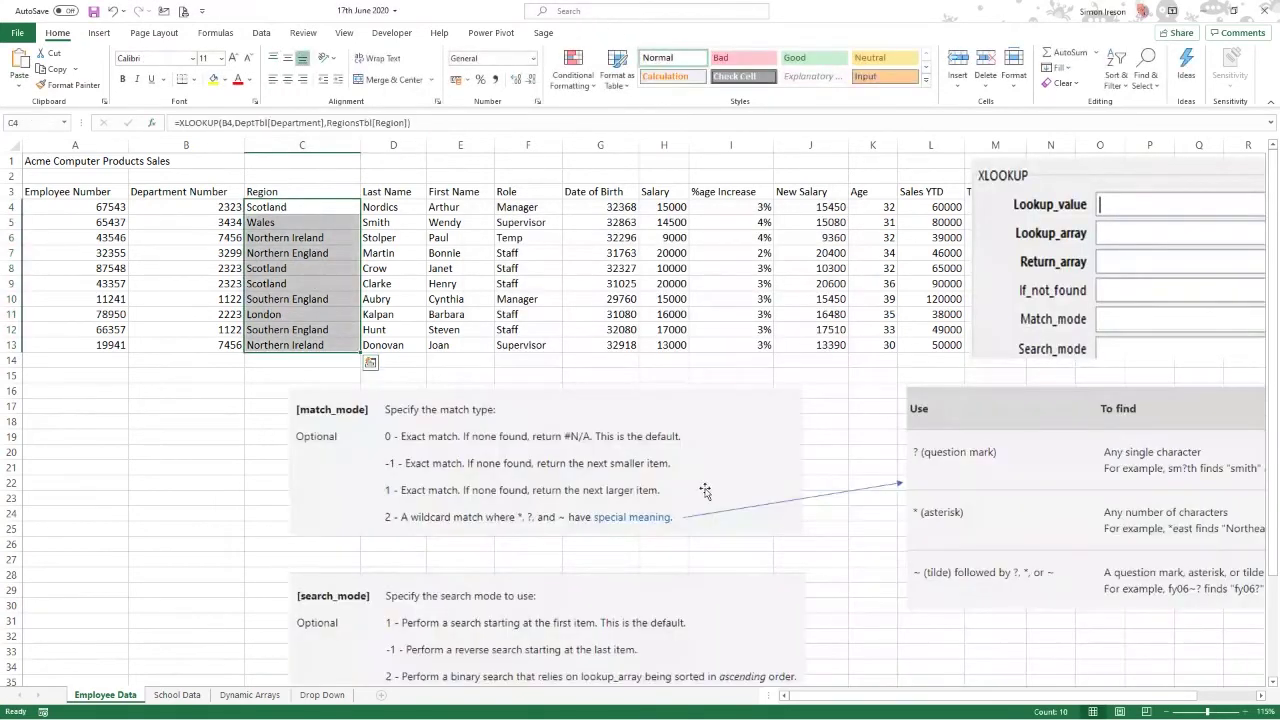
{"action": "scroll", "coordinate": [417, 480], "scroll_direction": "down", "scroll_amount": 2}
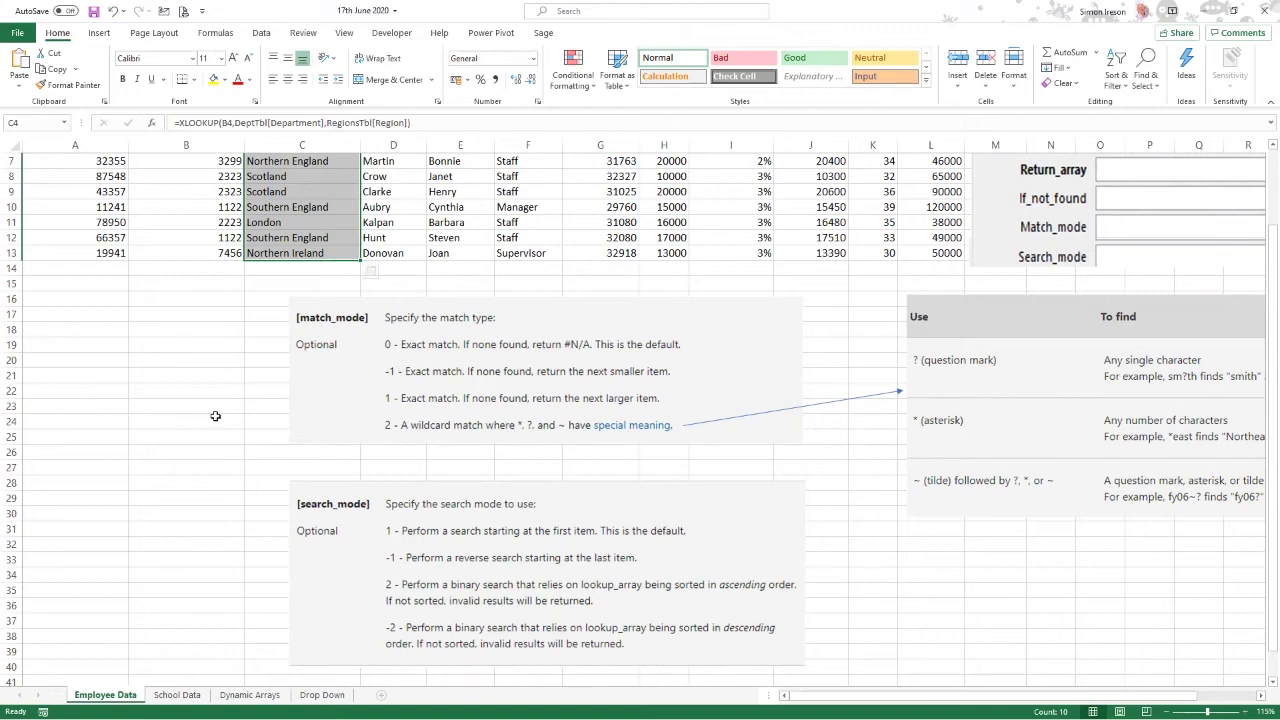
{"action": "scroll", "coordinate": [214, 414], "scroll_direction": "up", "scroll_amount": 3}
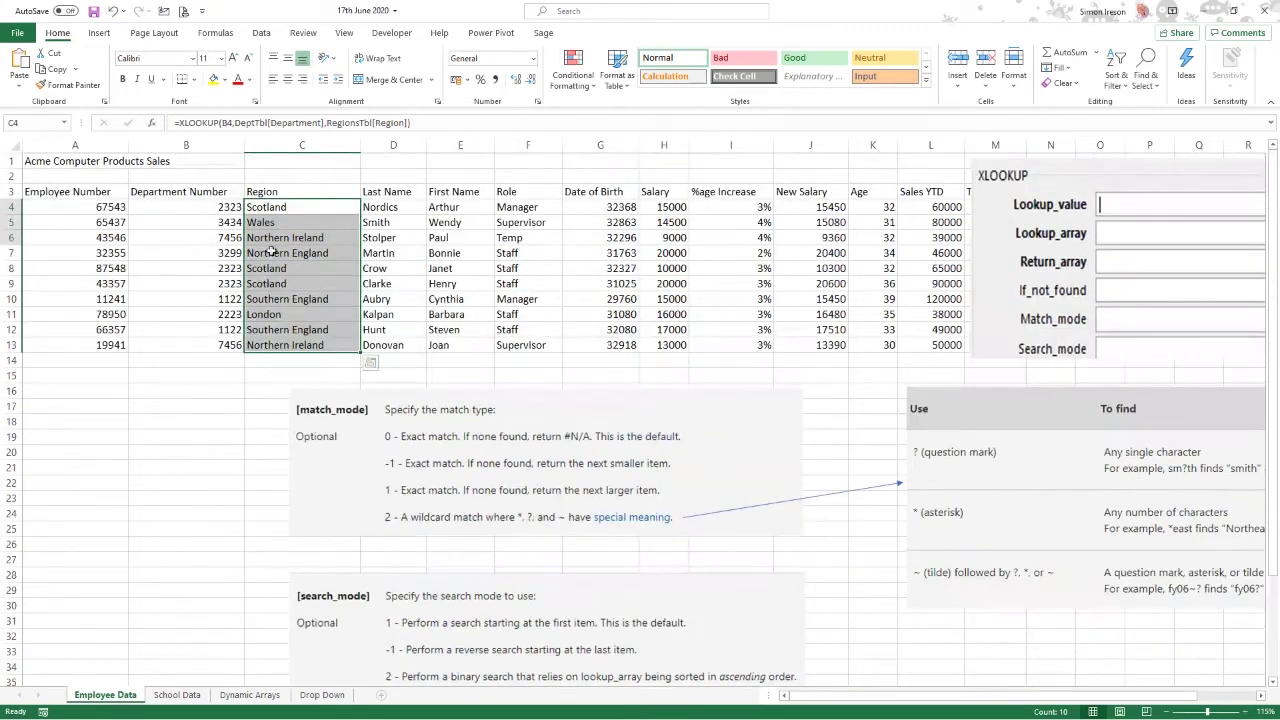
{"action": "left_click", "coordinate": [306, 208]}
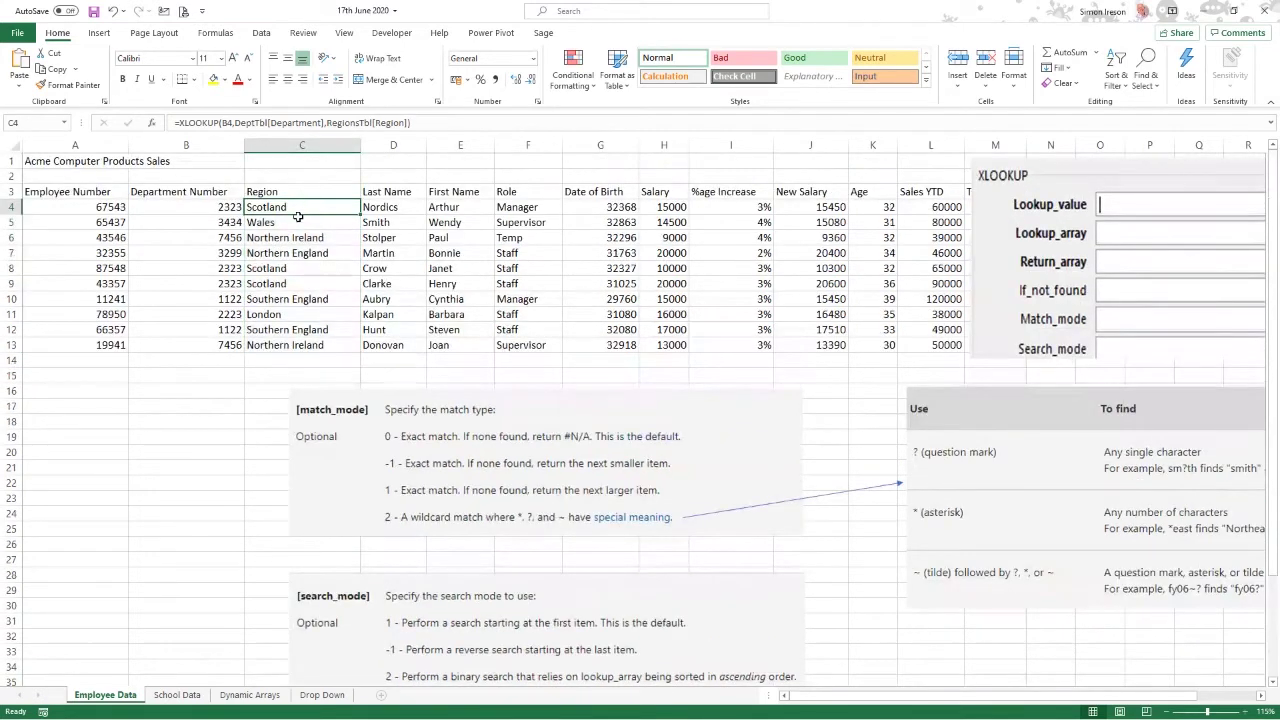
Examine the Subject, Year and Score entries in rows 2 to 4 of the School Data sheet.
{"action": "left_click", "coordinate": [182, 696]}
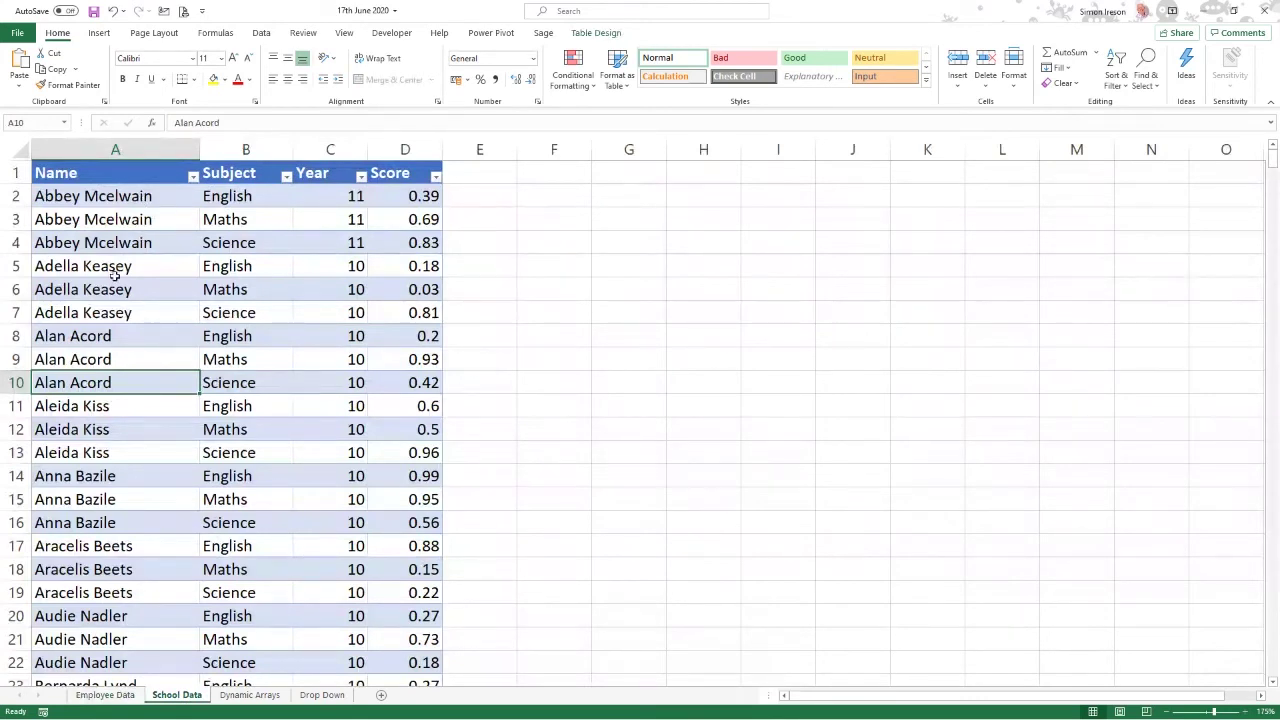
{"action": "left_click_drag", "start_coordinate": [245, 198], "coordinate": [245, 240]}
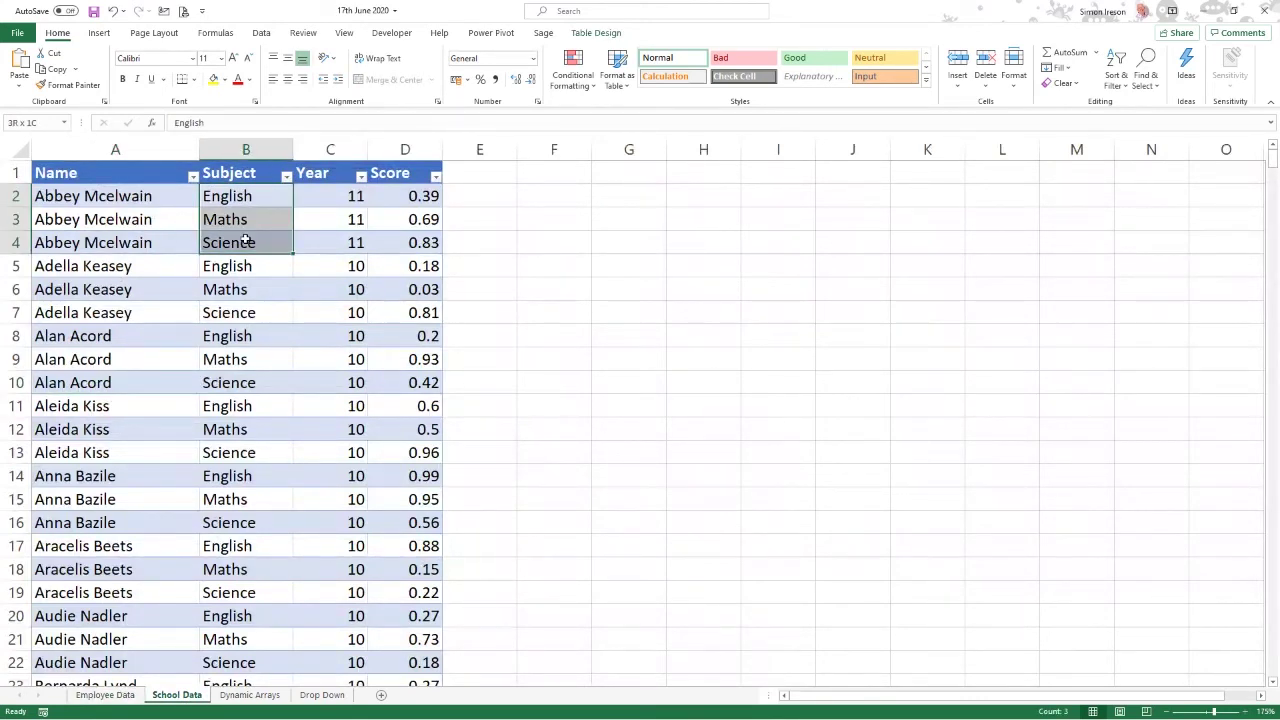
{"action": "left_click_drag", "start_coordinate": [314, 196], "coordinate": [314, 246]}
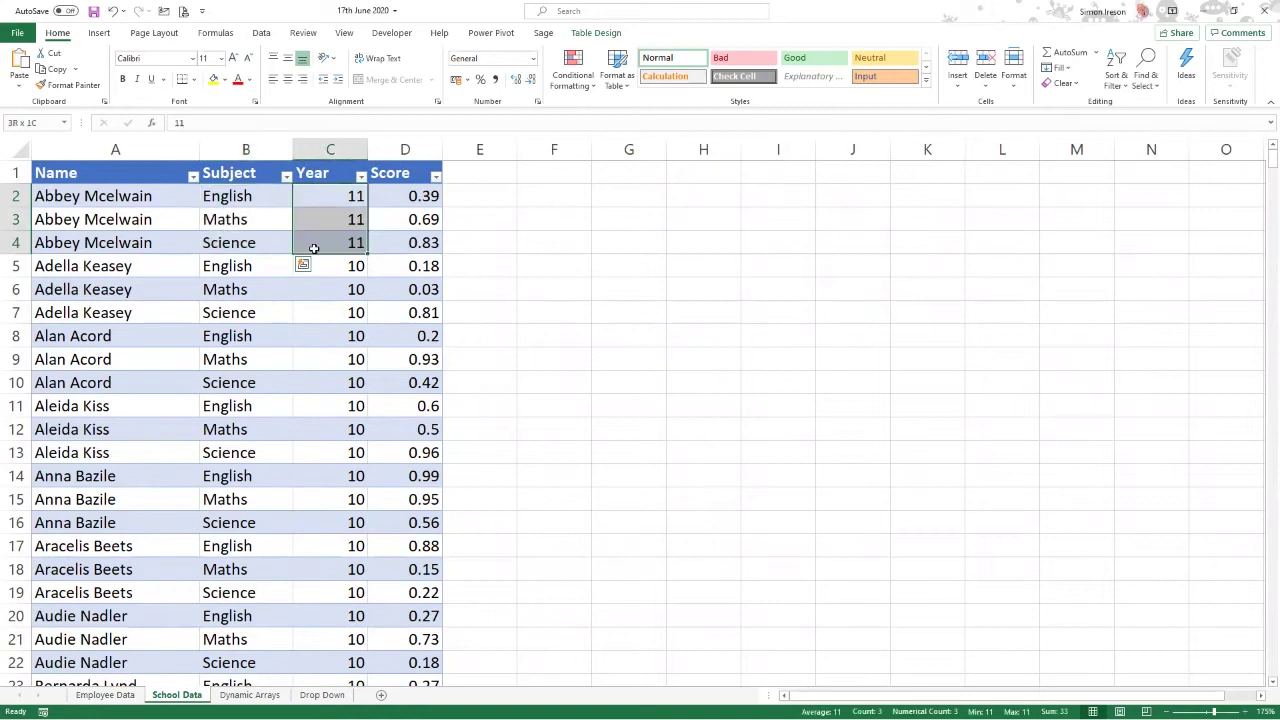
{"action": "left_click_drag", "start_coordinate": [405, 196], "coordinate": [397, 238]}
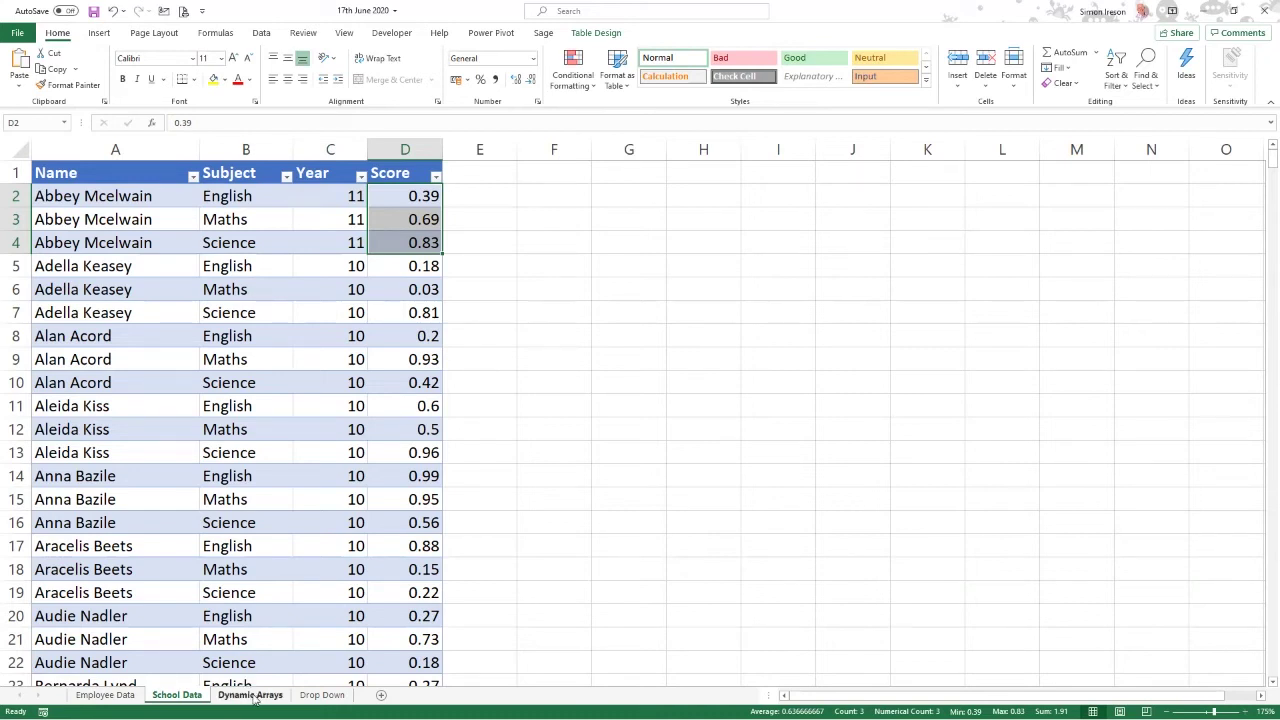
Begin a SORT formula in cell G1 of the Drop Down sheet.
{"action": "left_click", "coordinate": [340, 697]}
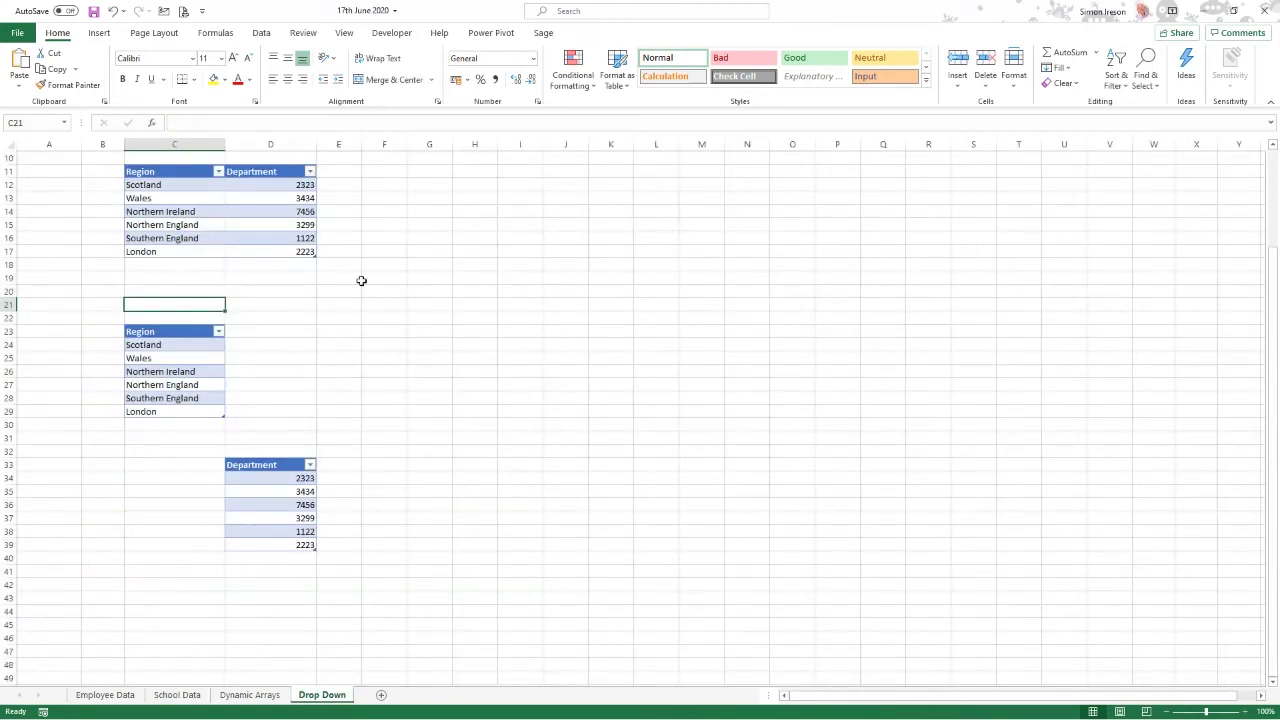
{"action": "scroll", "coordinate": [360, 280], "scroll_direction": "up", "scroll_amount": 3}
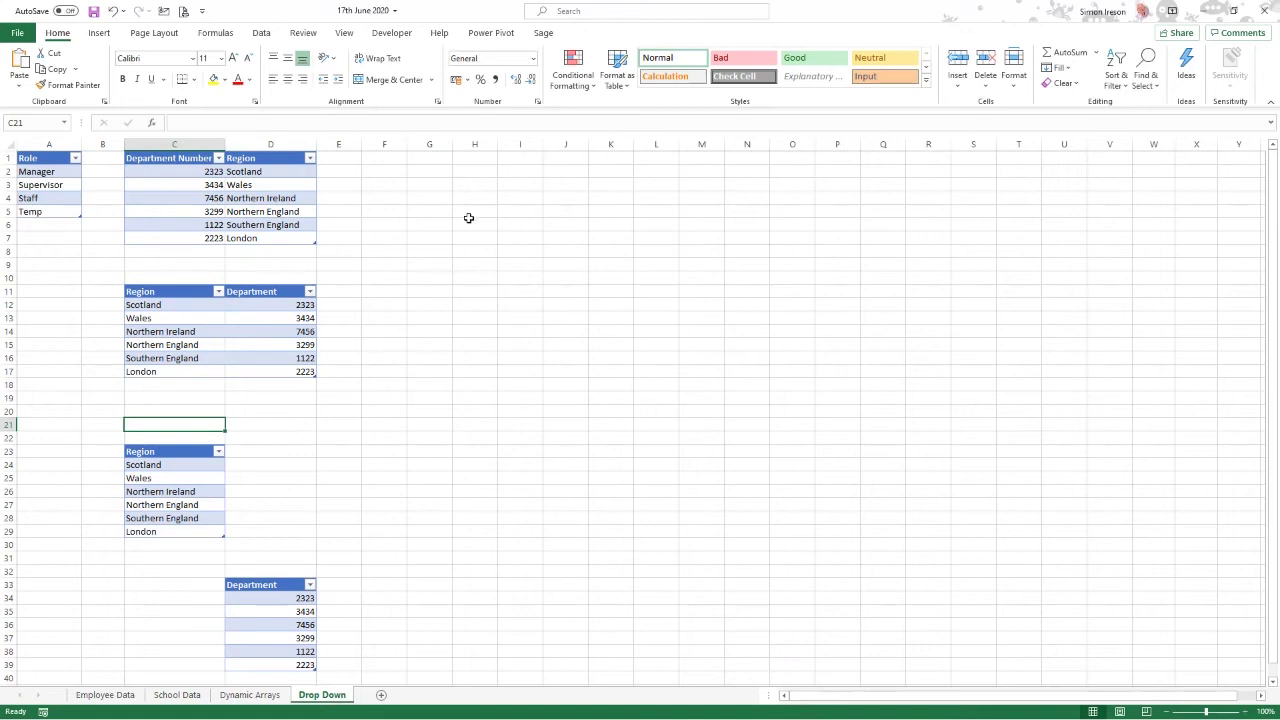
{"action": "left_click", "coordinate": [488, 157]}
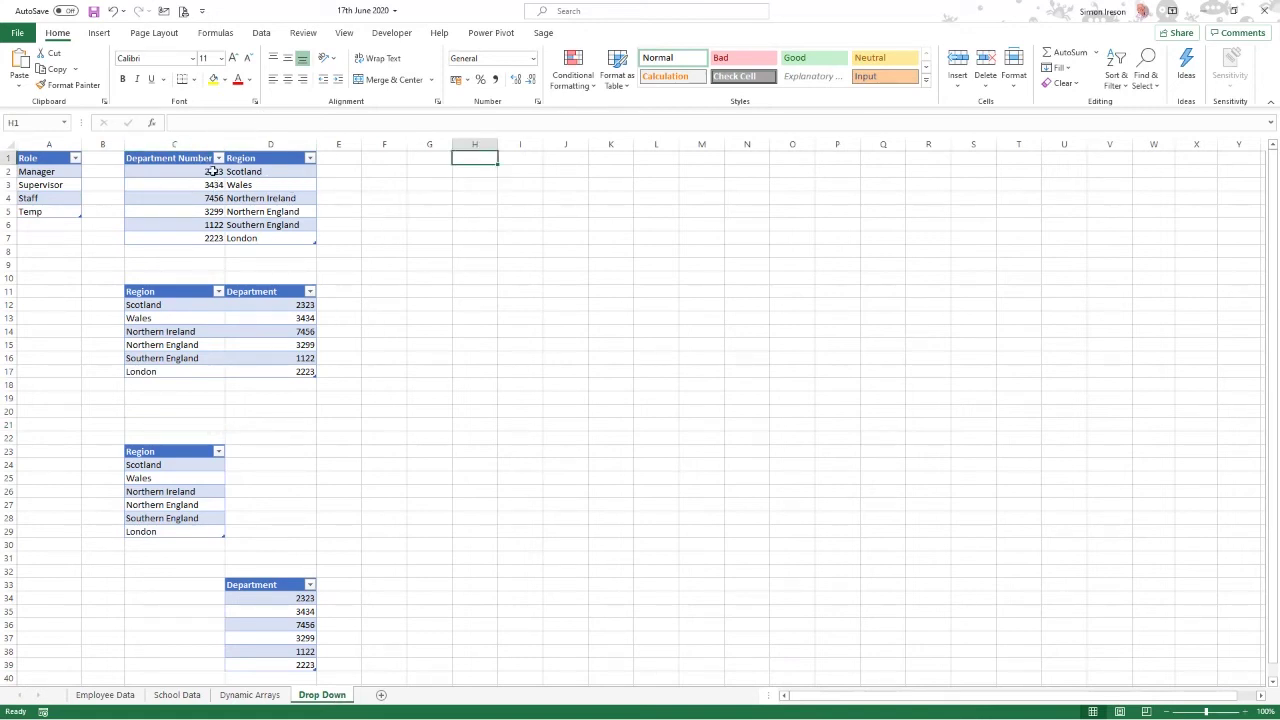
{"action": "left_click", "coordinate": [440, 159]}
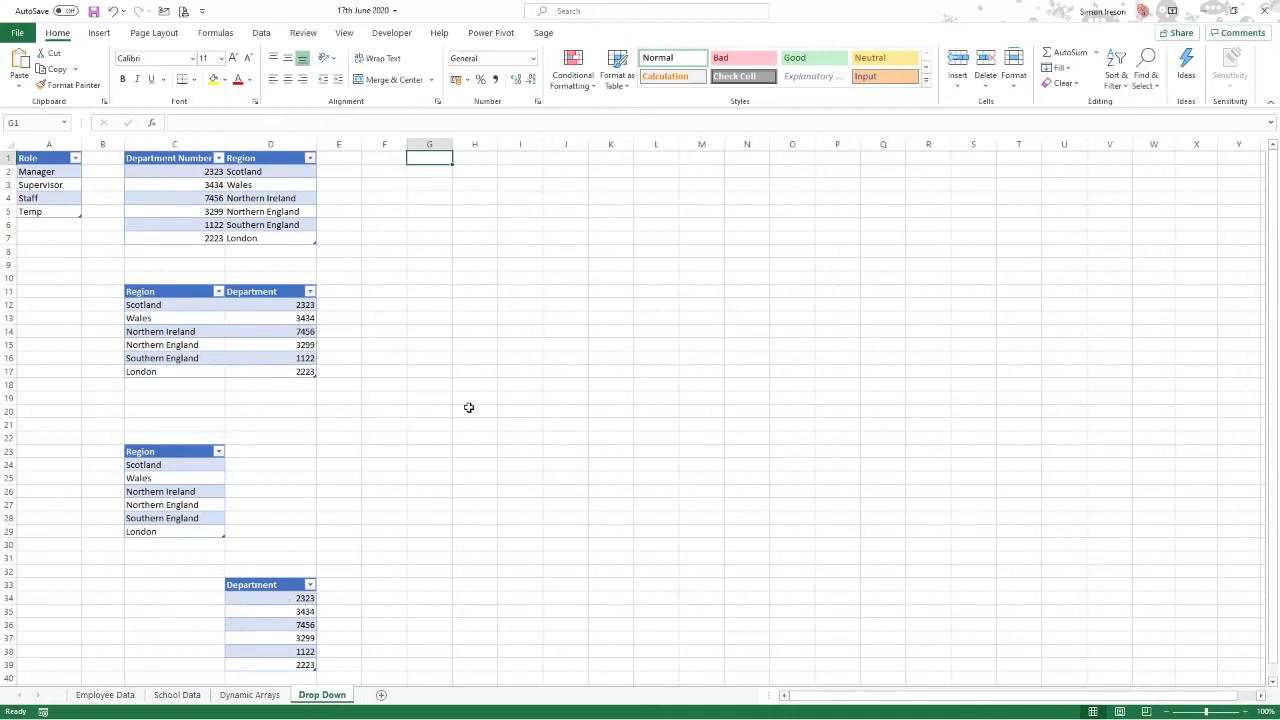
{"action": "type", "text": "=s"}
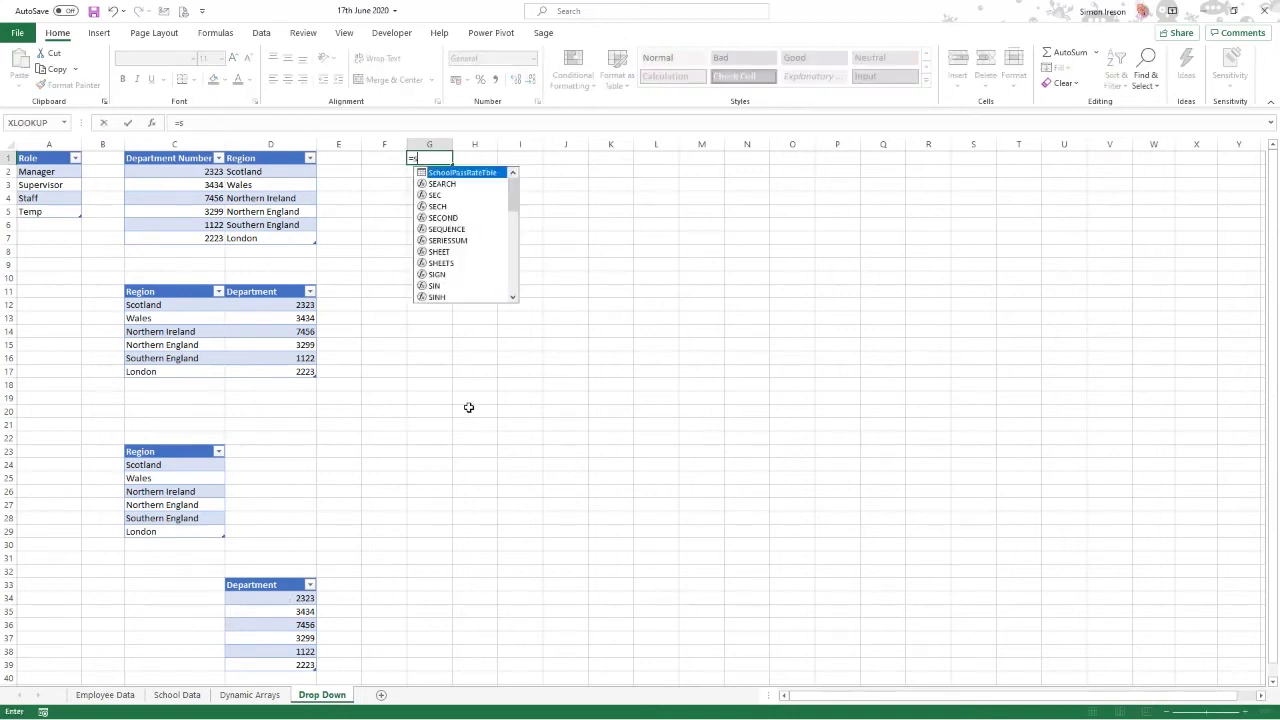
{"action": "type", "text": "ort("}
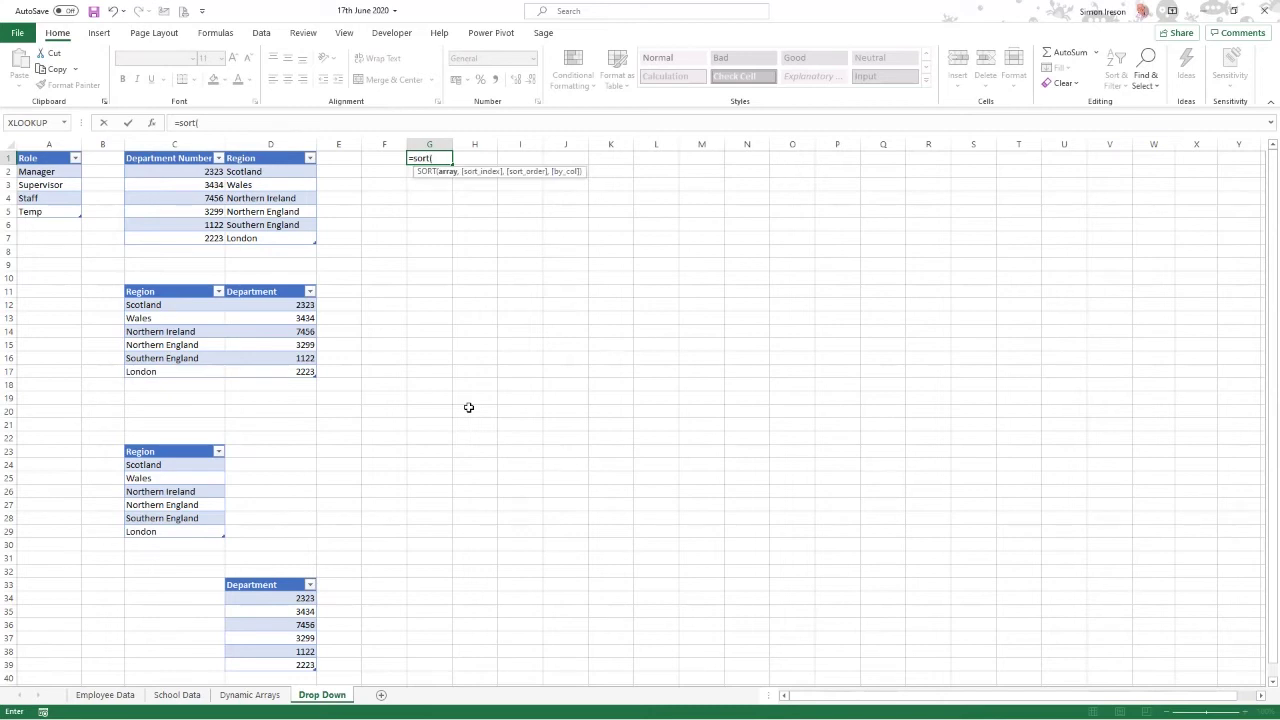
{"action": "type", "text": "Q"}
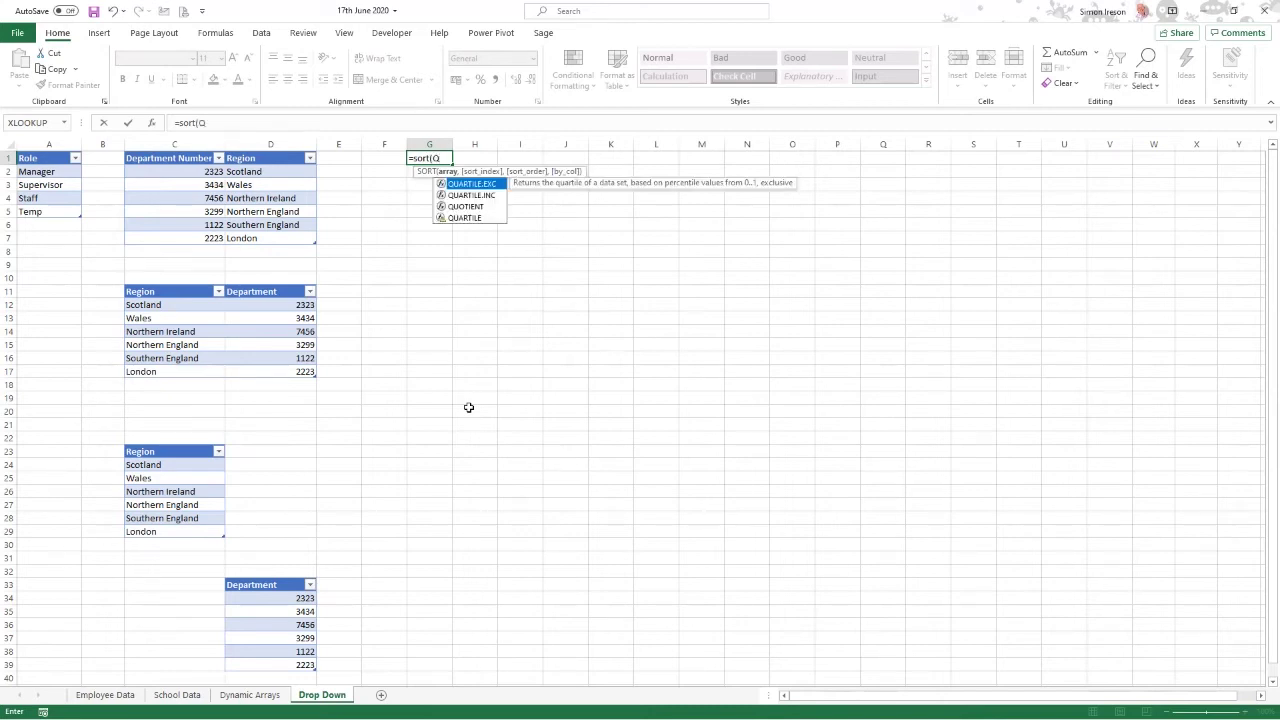
{"action": "type", "text": "uer"}
{"action": "key", "text": "BackSpace"}
{"action": "key", "text": "BackSpace"}
{"action": "key", "text": "BackSpace"}
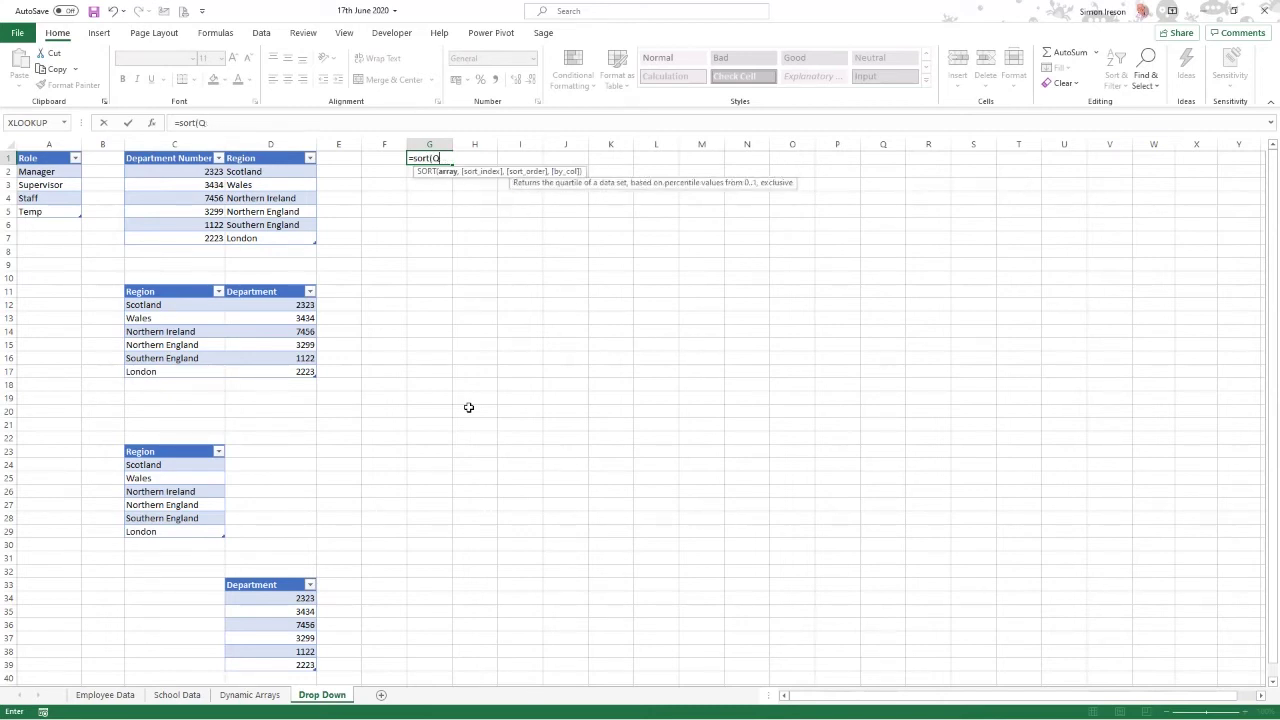
{"action": "left_click", "coordinate": [247, 697]}
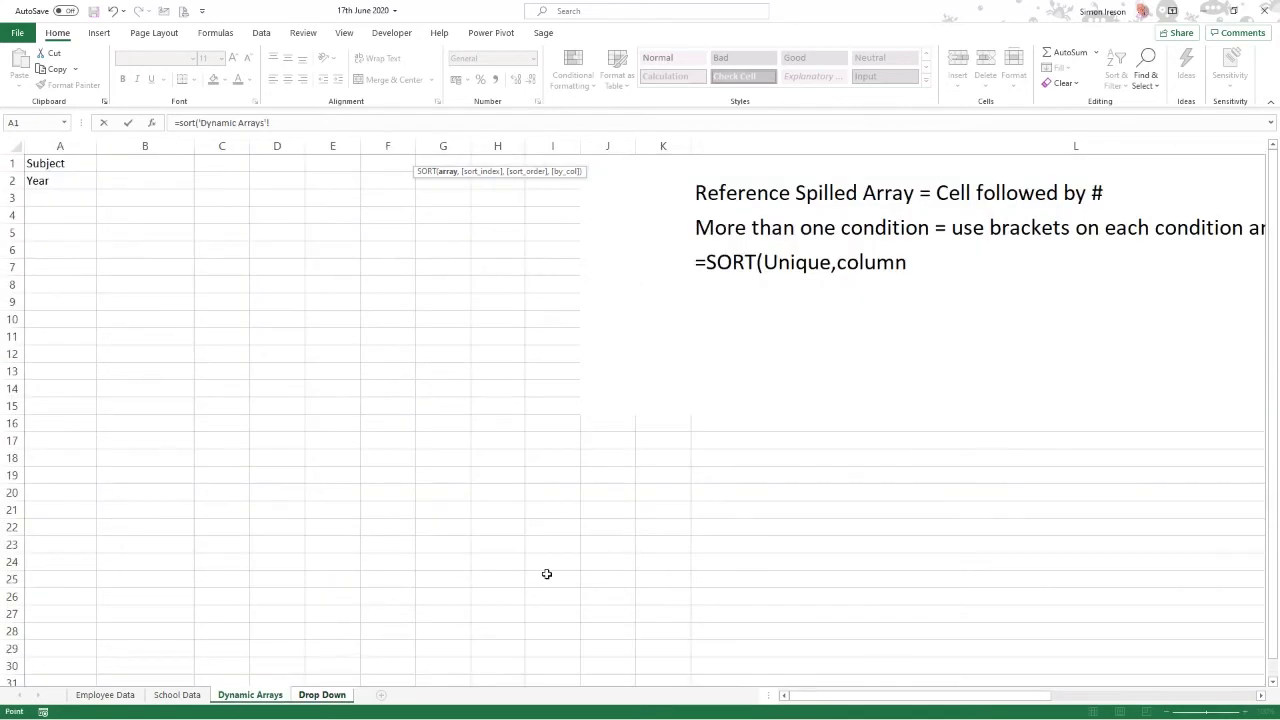
{"action": "left_click", "coordinate": [322, 695]}
{"action": "left_click", "coordinate": [257, 123]}
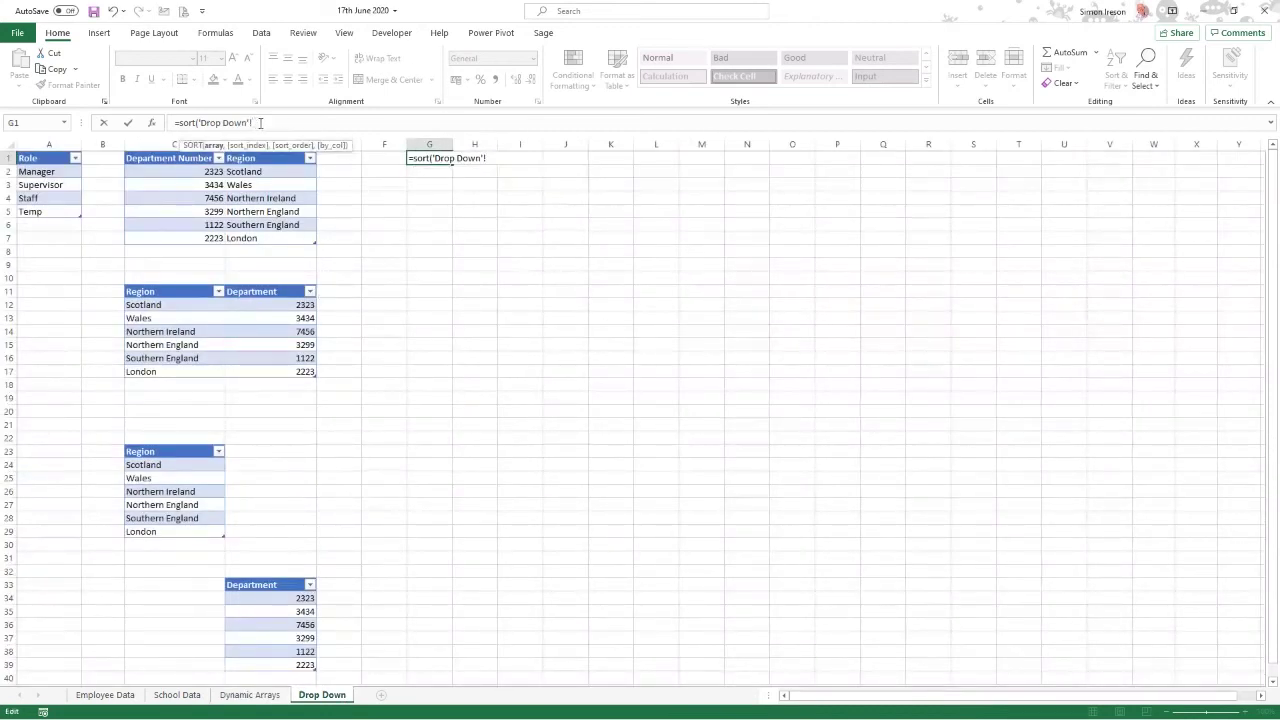
{"action": "key", "text": "BackSpace"}
{"action": "key", "text": "BackSpace"}
{"action": "key", "text": "BackSpace"}
{"action": "key", "text": "BackSpace"}
{"action": "key", "text": "BackSpace"}
{"action": "key", "text": "BackSpace"}
{"action": "key", "text": "BackSpace"}
{"action": "key", "text": "BackSpace"}
{"action": "key", "text": "BackSpace"}
{"action": "key", "text": "BackSpace"}
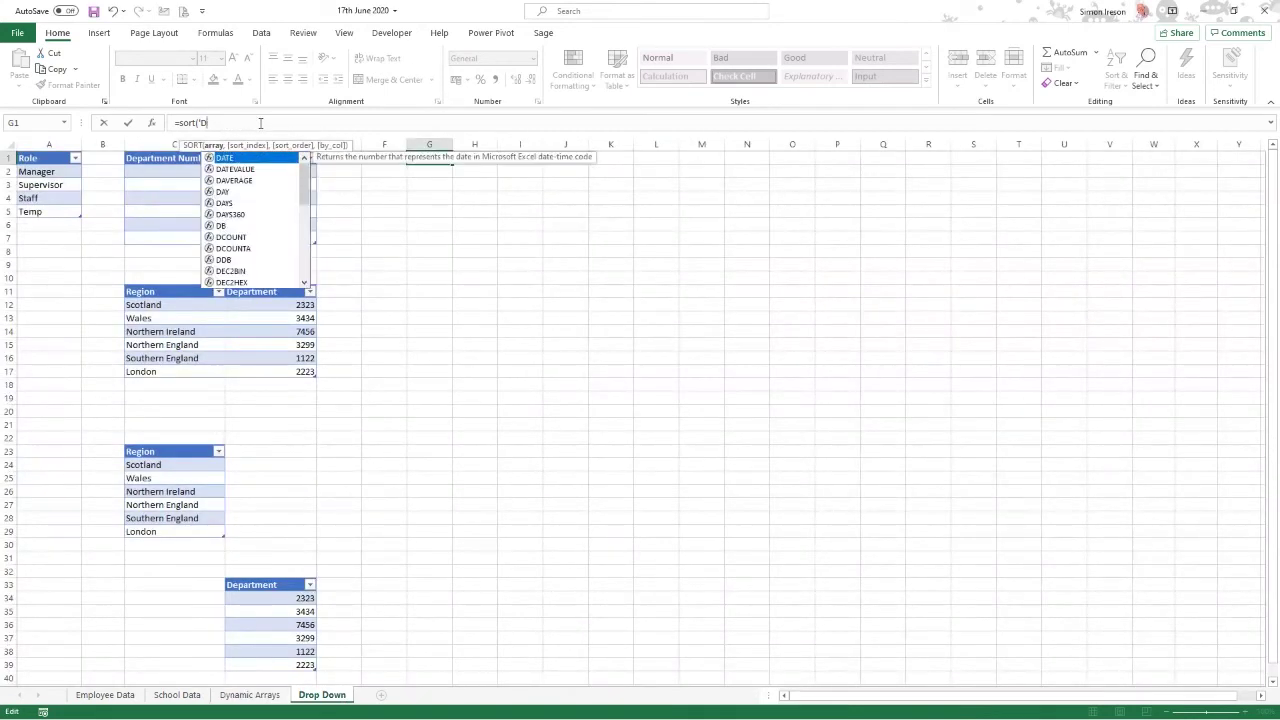
Complete the formula in G1 as =SORT(UNIQUE('School Data'!B:B)) to list the distinct subjects alphabetically.
{"action": "type", "text": "uniqu"}
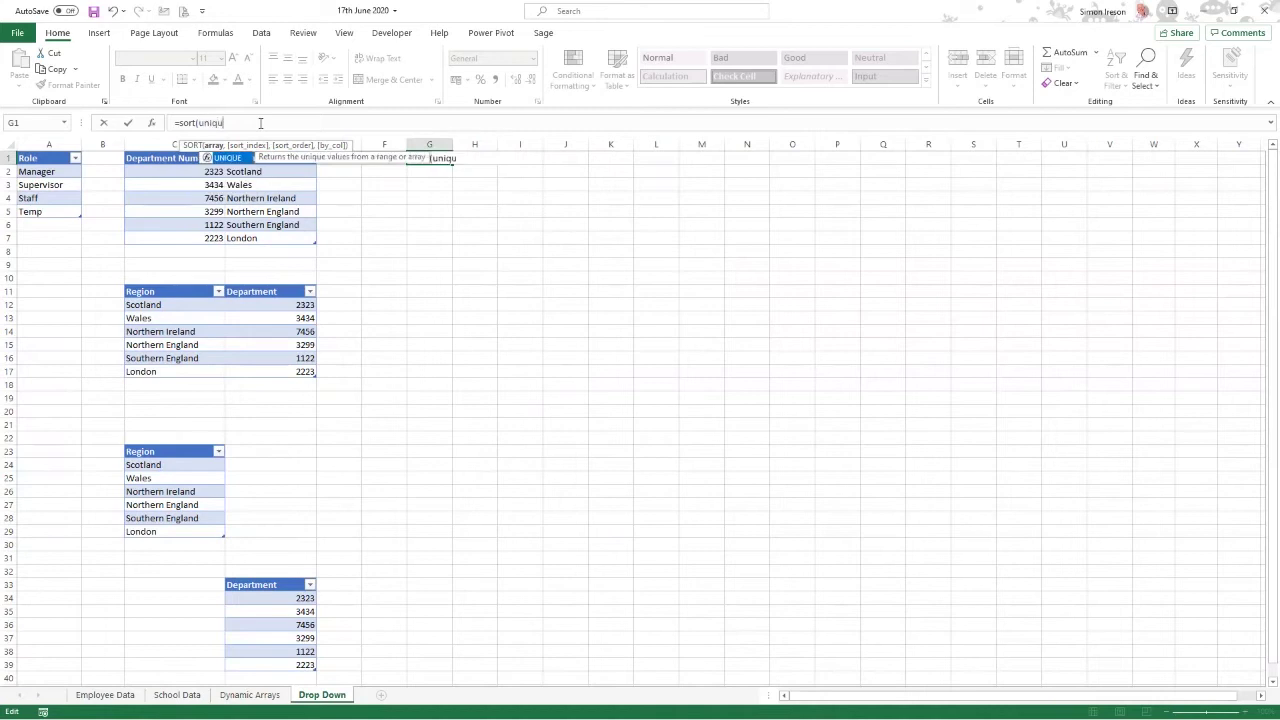
{"action": "key", "text": "Tab"}
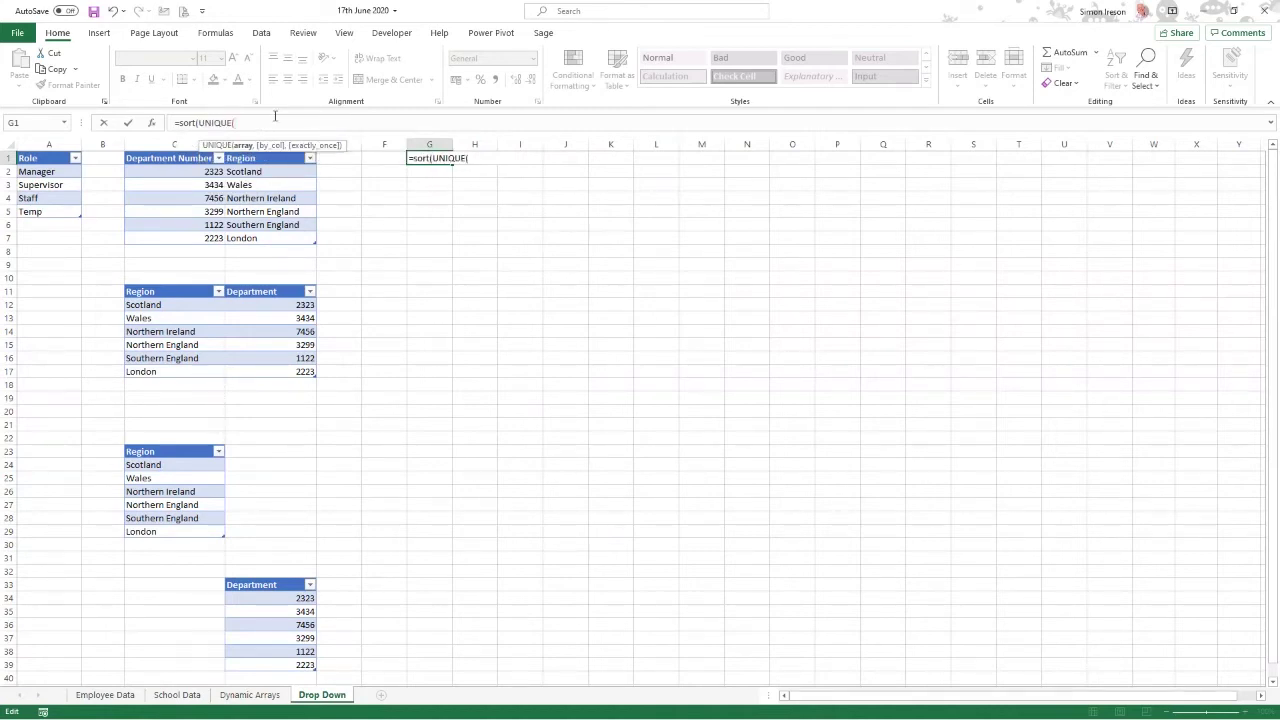
{"action": "left_click", "coordinate": [177, 699]}
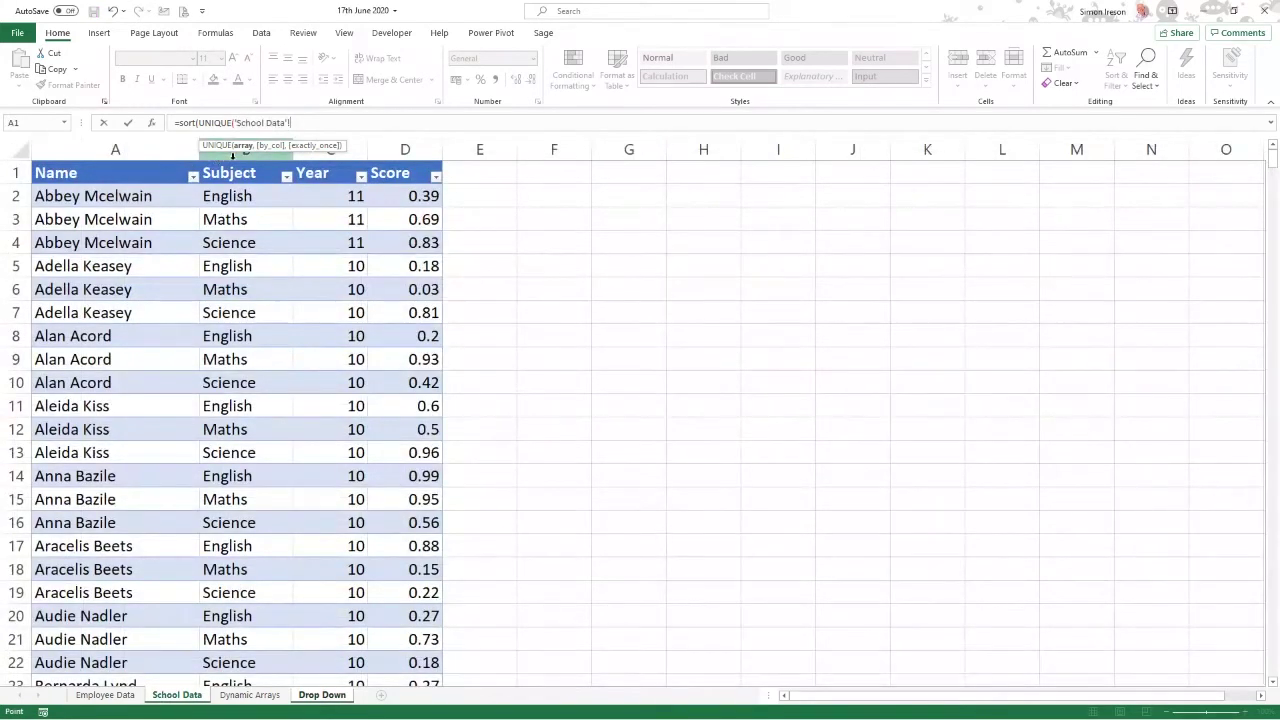
{"action": "left_click", "coordinate": [232, 157]}
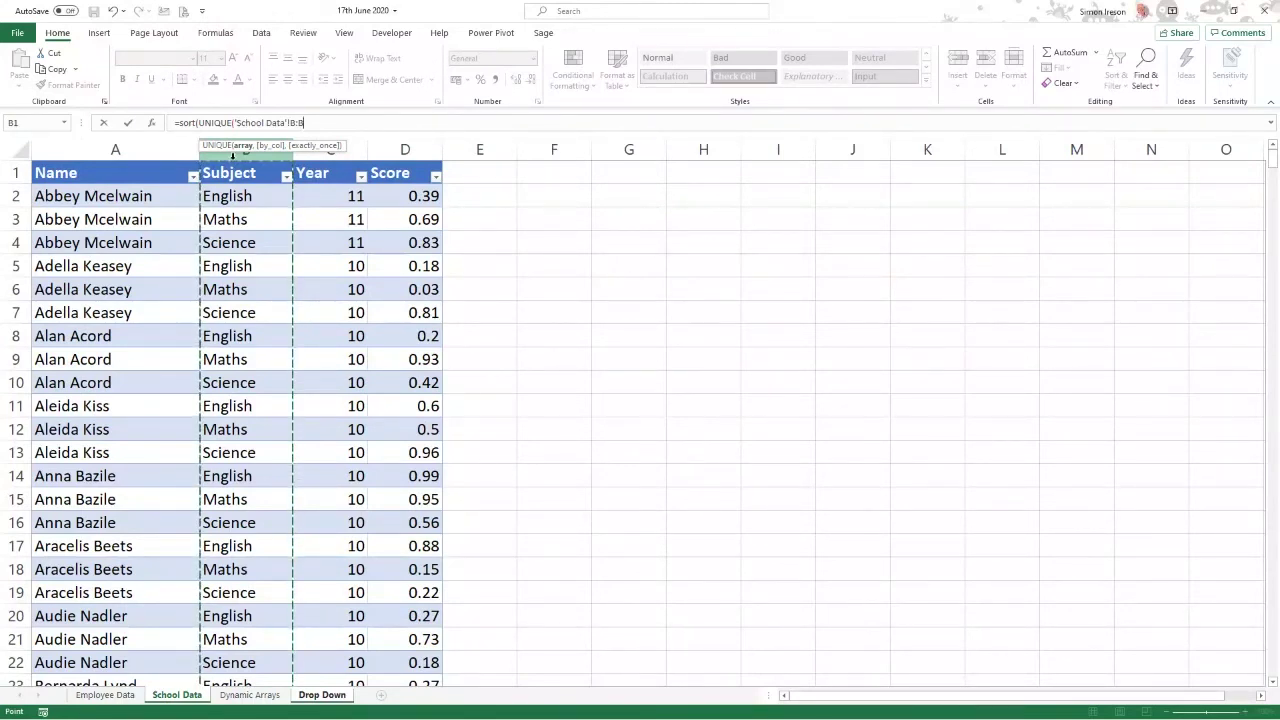
{"action": "type", "text": "))"}
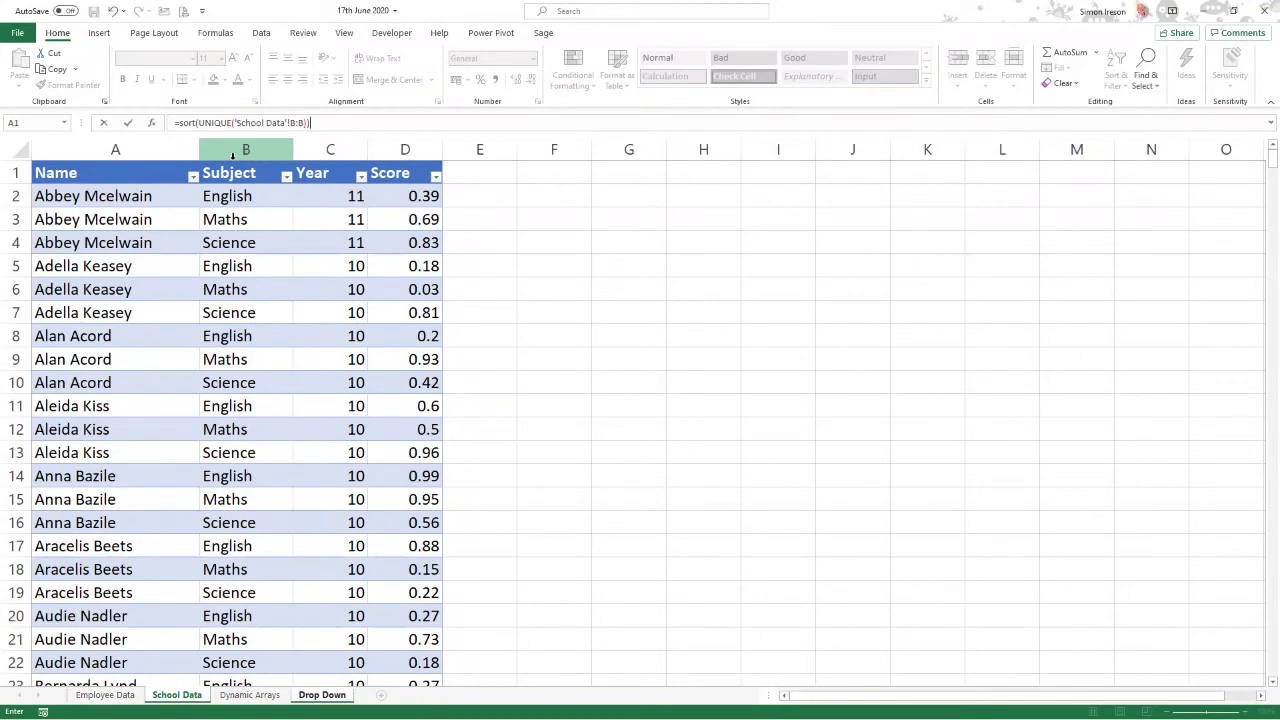
{"action": "key", "text": "Return"}
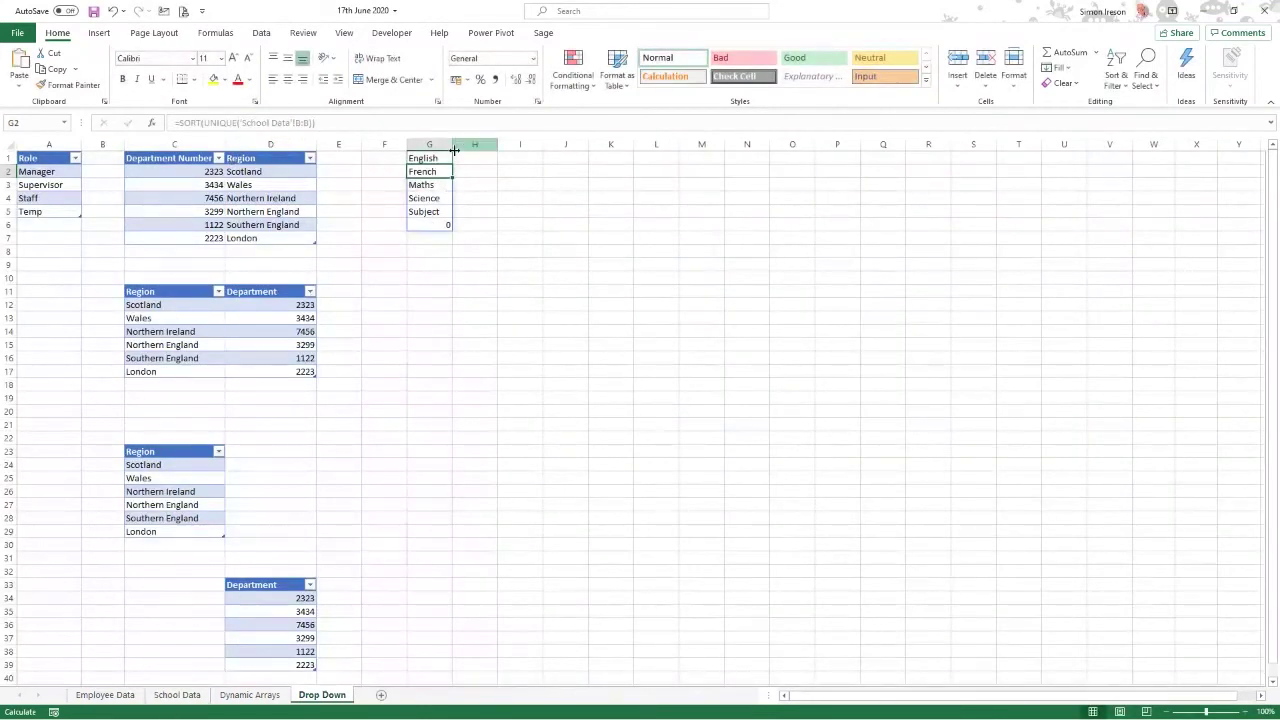
Delete row 602, the French entry at the end of the School Data table.
{"action": "left_click", "coordinate": [431, 186]}
{"action": "left_click", "coordinate": [428, 200]}
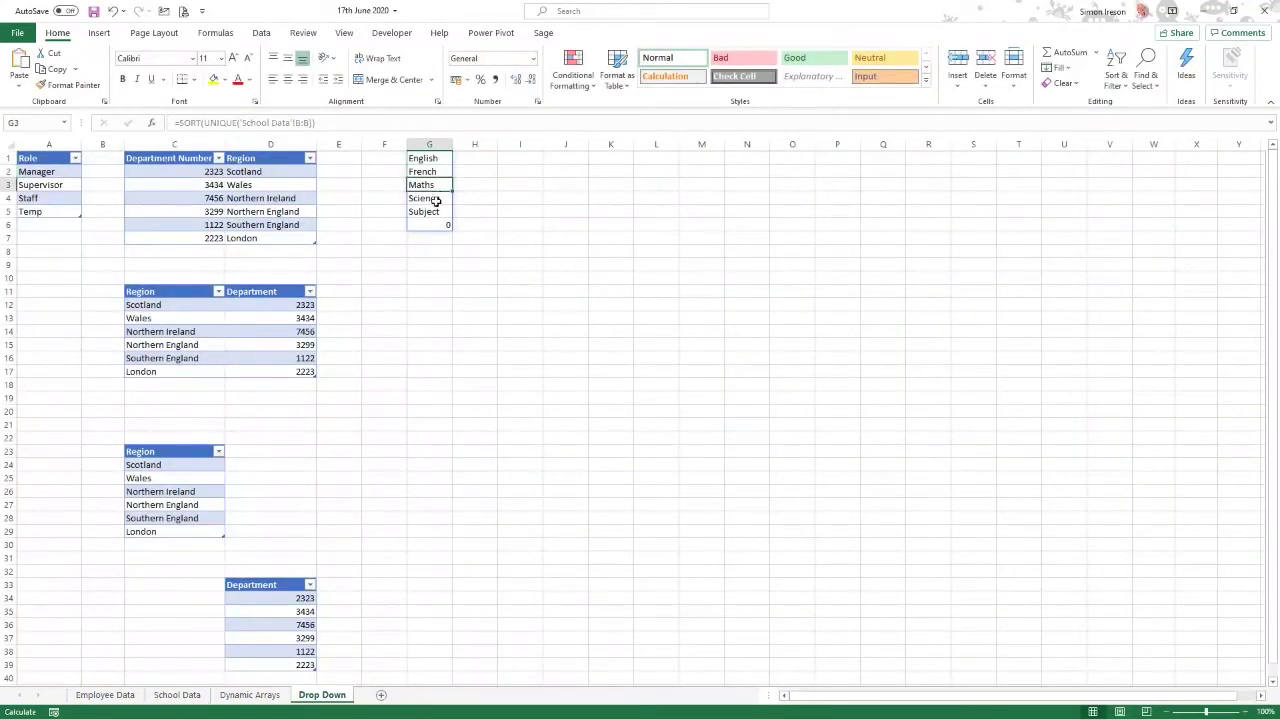
{"action": "left_click", "coordinate": [424, 212]}
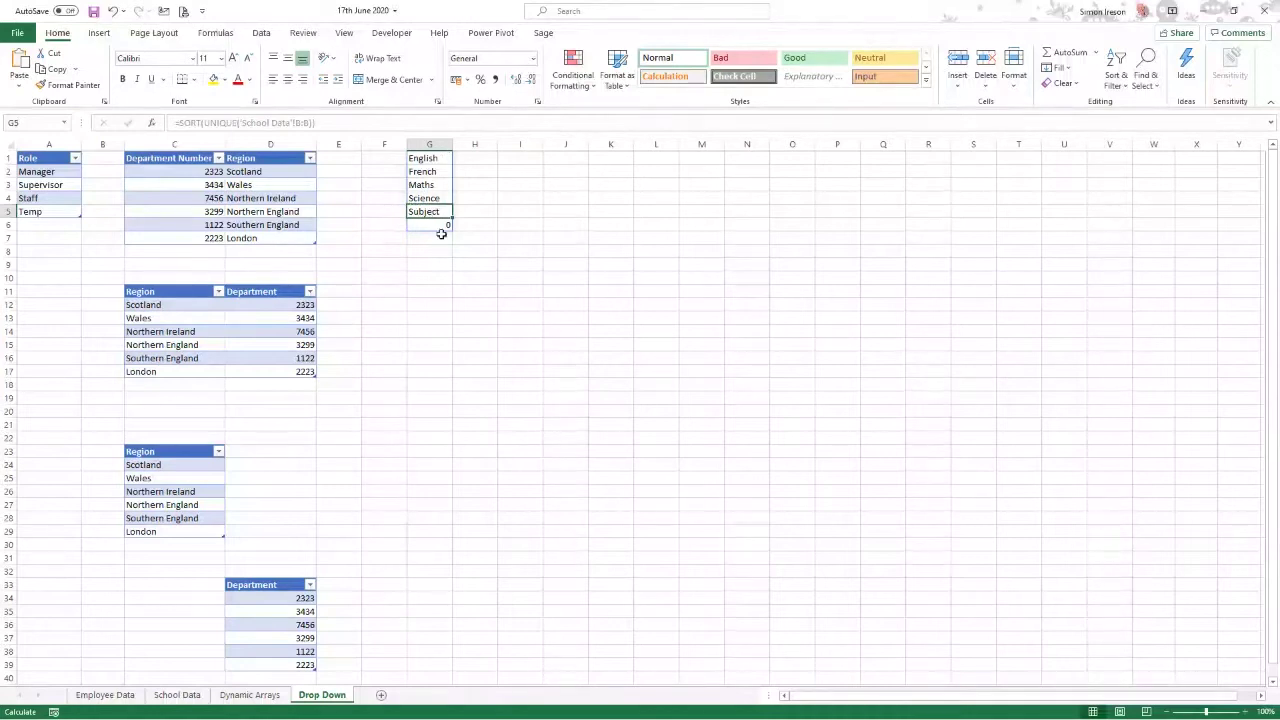
{"action": "left_click", "coordinate": [177, 695]}
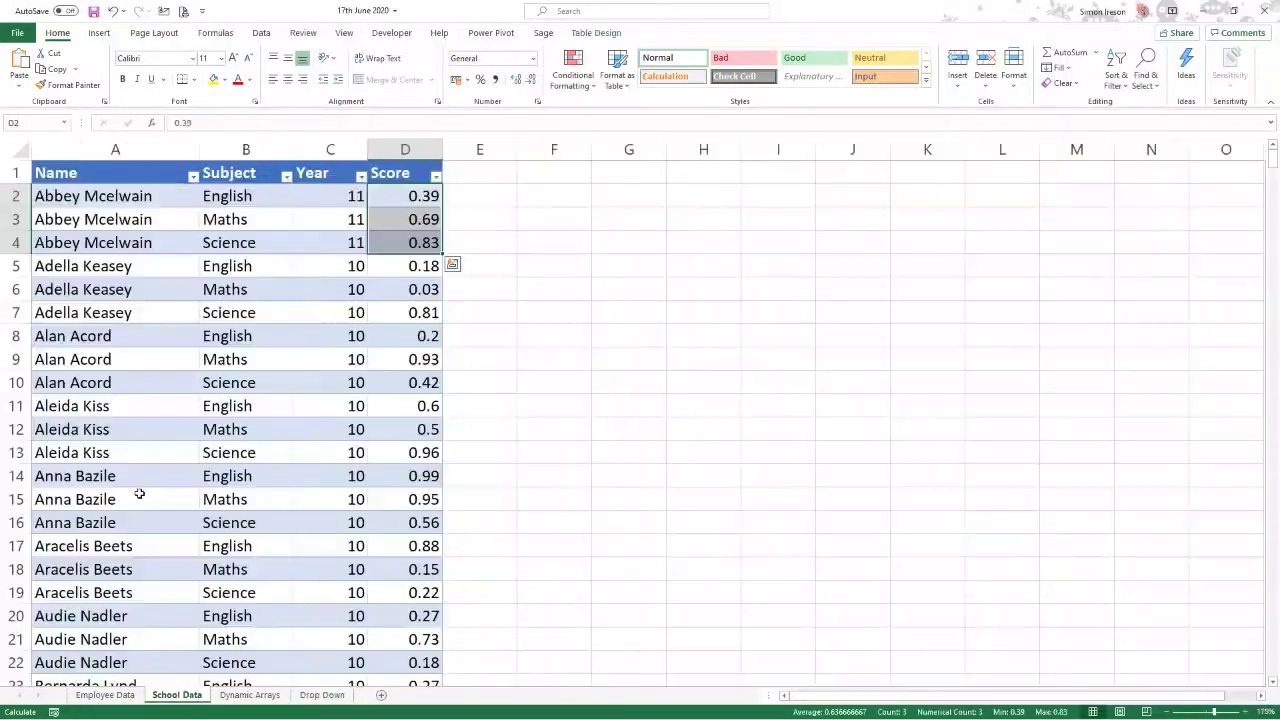
{"action": "left_click", "coordinate": [118, 470]}
{"action": "key", "text": "ctrl+Down"}
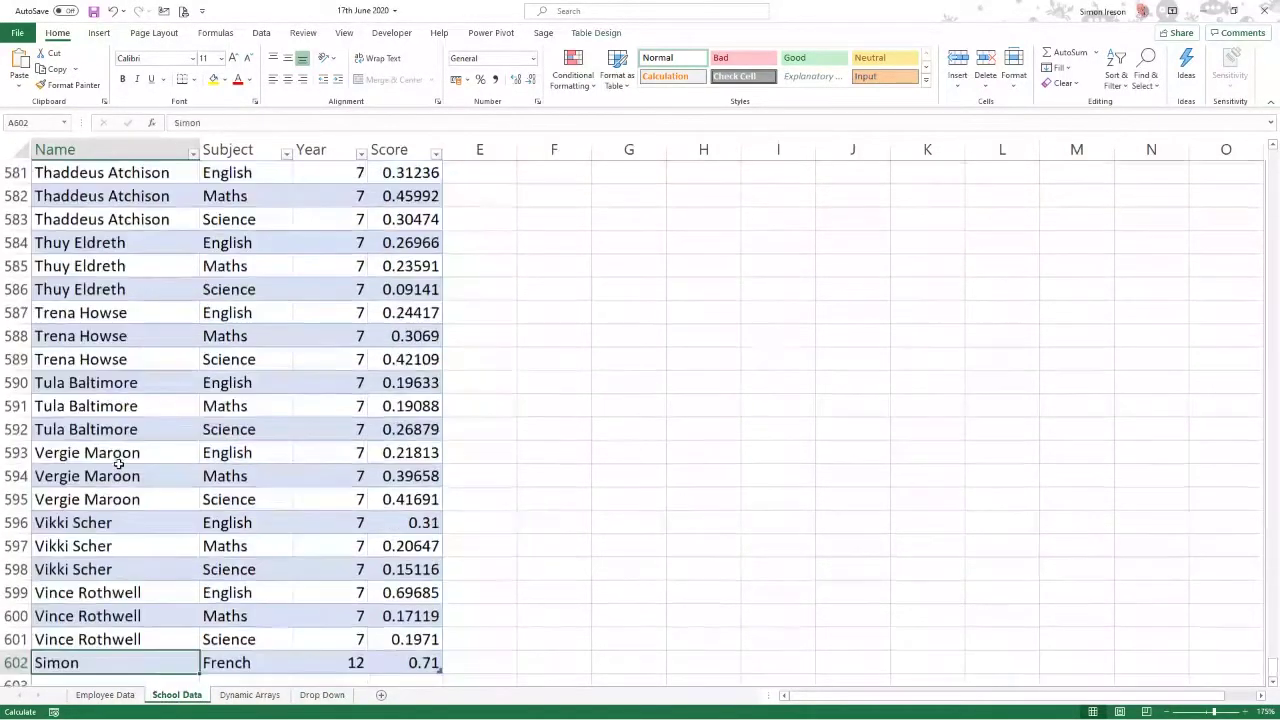
{"action": "key", "text": "Down"}
{"action": "key", "text": "Up"}
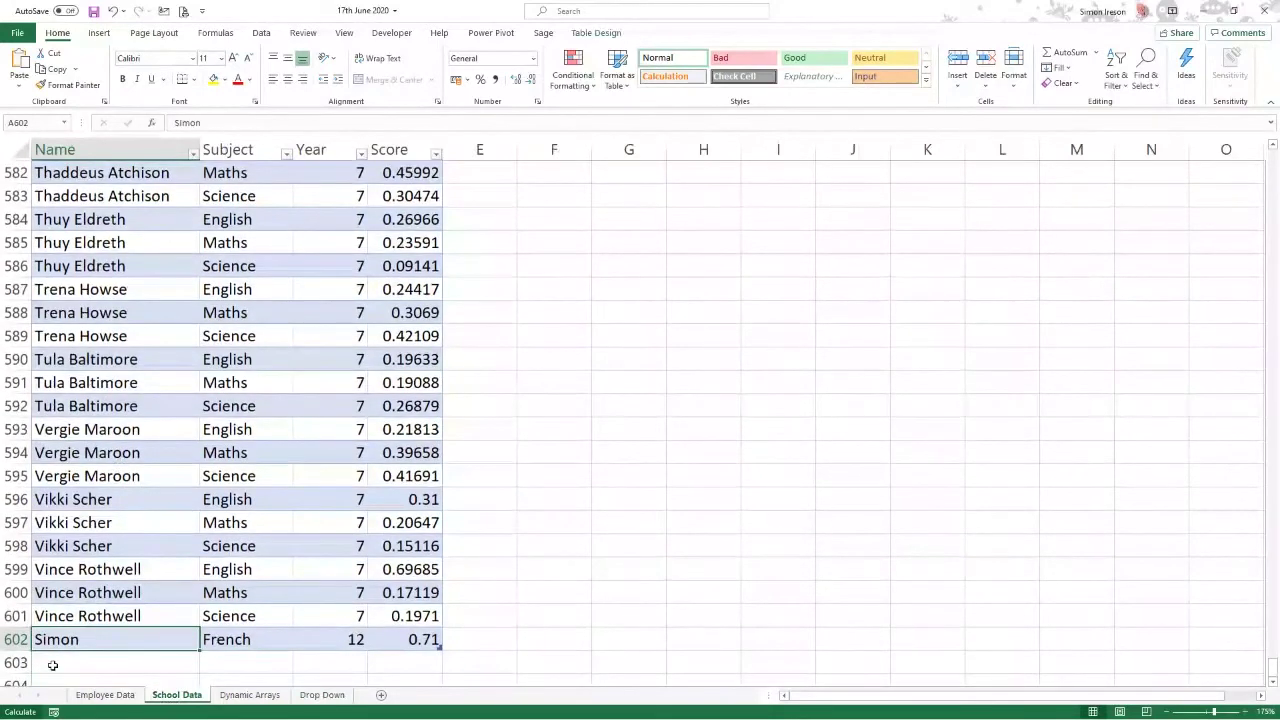
{"action": "left_click", "coordinate": [24, 640]}
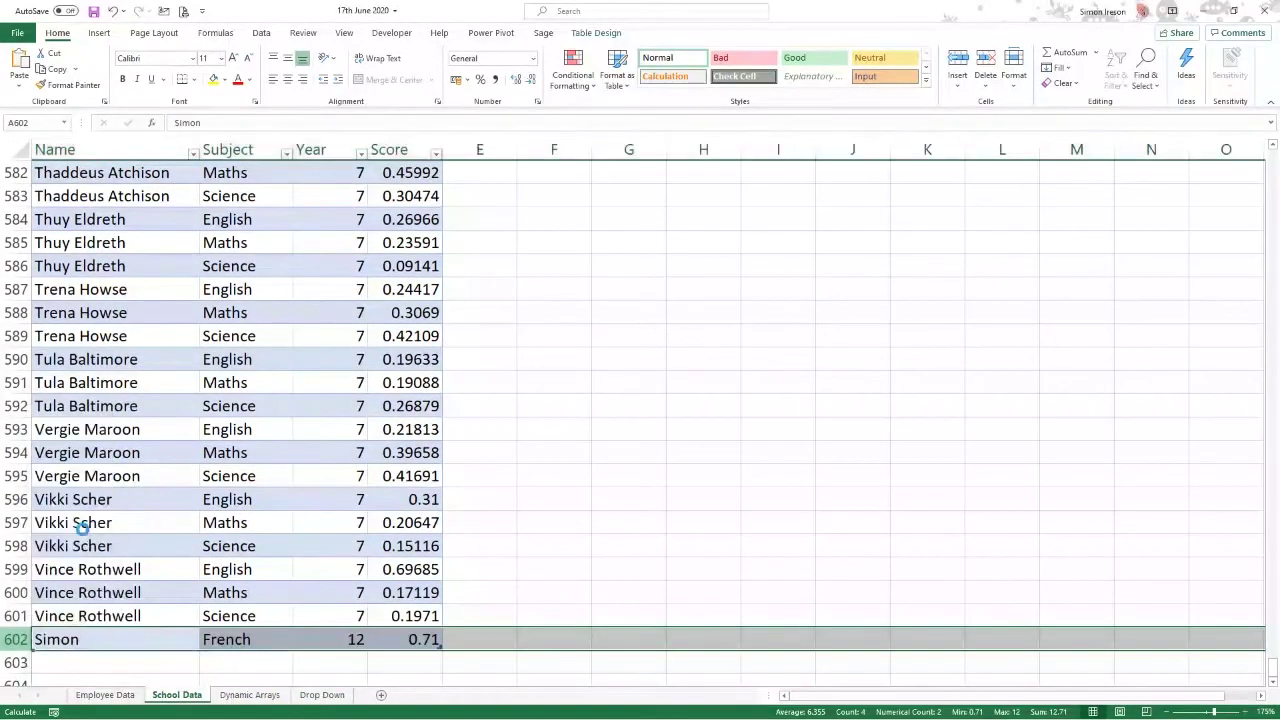
{"action": "key", "text": "ctrl+minus"}
{"action": "left_click", "coordinate": [110, 480]}
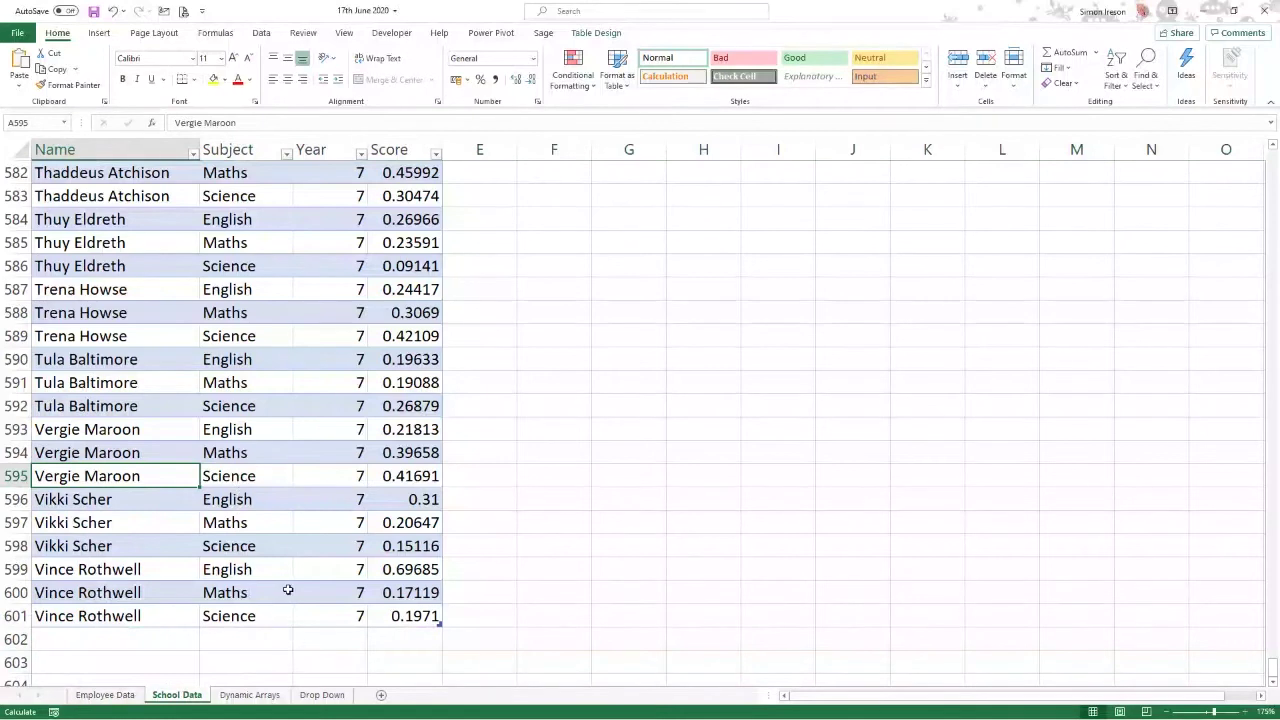
Check the spilled subject list starting in G1 of the Drop Down sheet after the row deletion.
{"action": "left_click", "coordinate": [322, 694]}
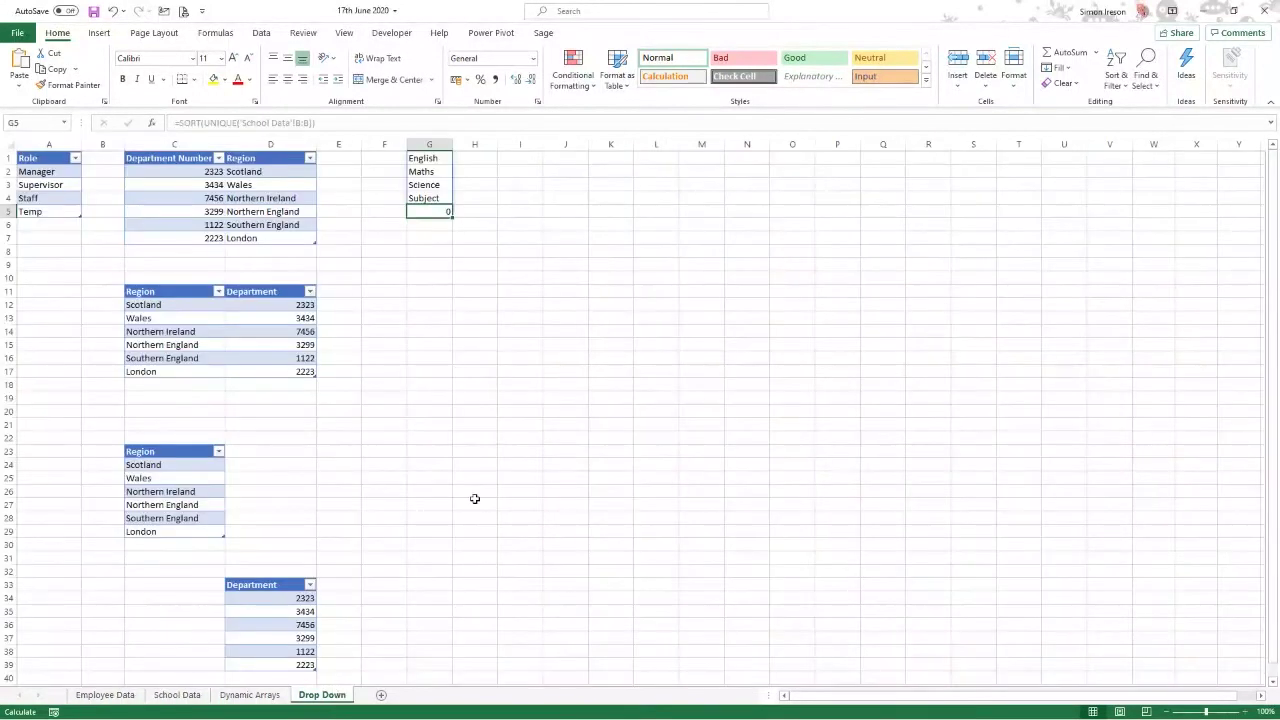
{"action": "left_click", "coordinate": [457, 248]}
{"action": "left_click", "coordinate": [430, 198]}
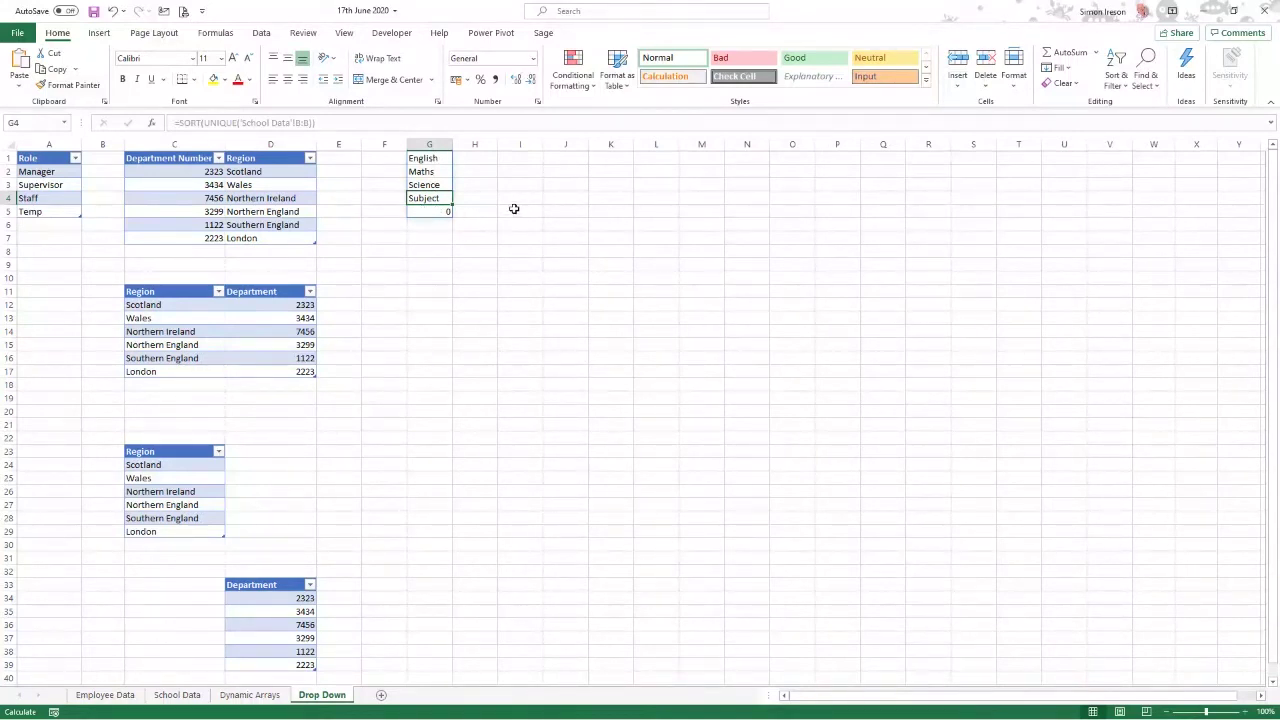
{"action": "left_click", "coordinate": [567, 160]}
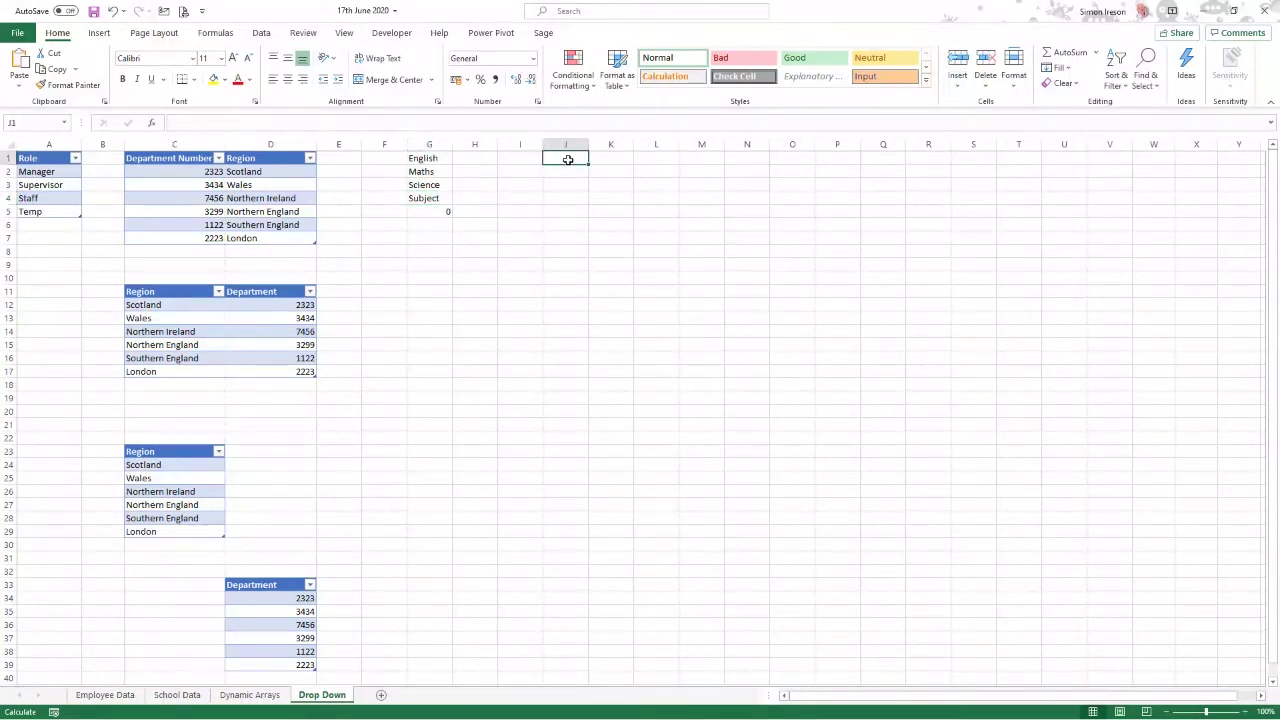
{"action": "left_click", "coordinate": [530, 160]}
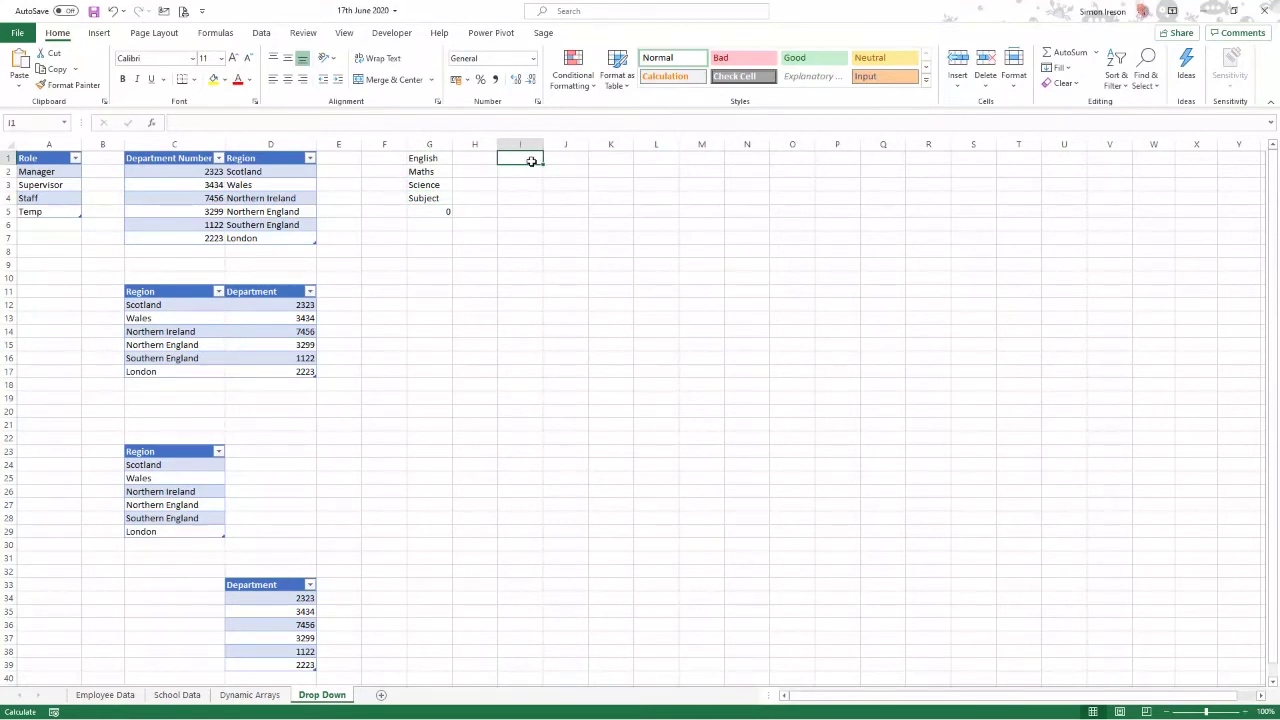
{"action": "left_click", "coordinate": [421, 158]}
{"action": "left_click_drag", "start_coordinate": [421, 158], "coordinate": [420, 194]}
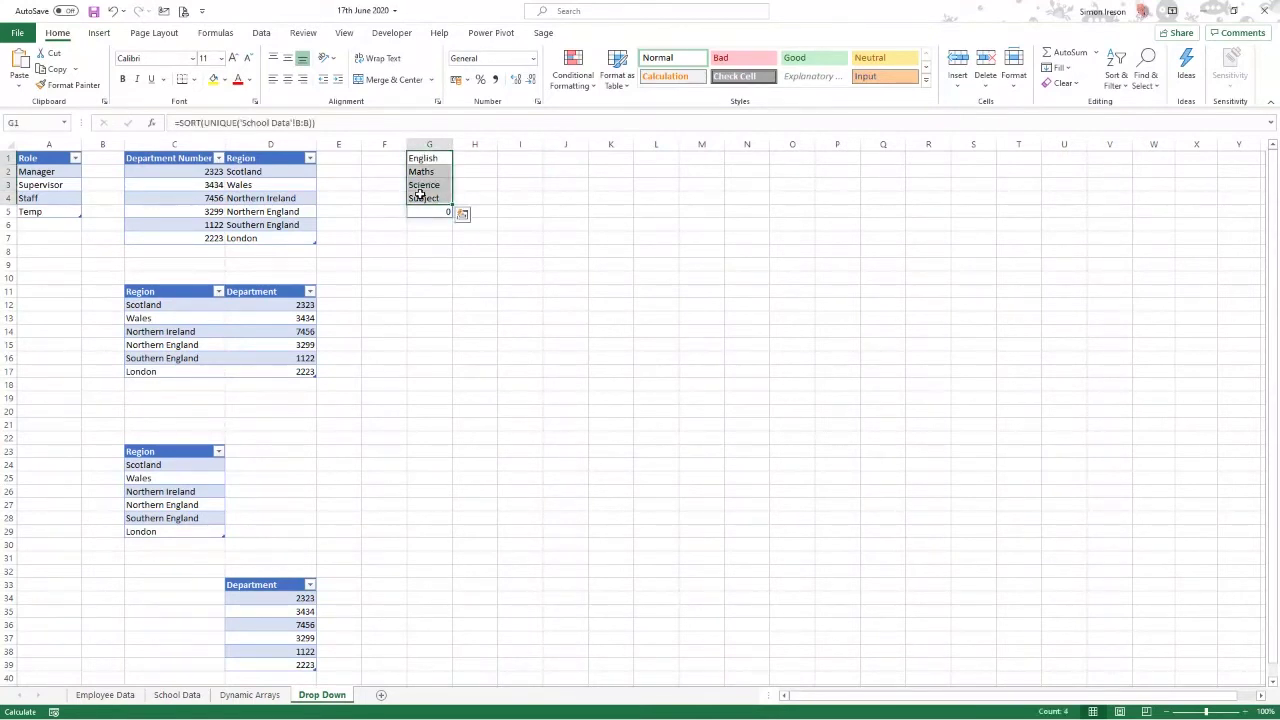
Enter =SORT(UNIQUE(SchoolPassRateTble[Year])) in cell H1 of the Drop Down sheet to list the distinct school years in order.
{"action": "left_click", "coordinate": [492, 157]}
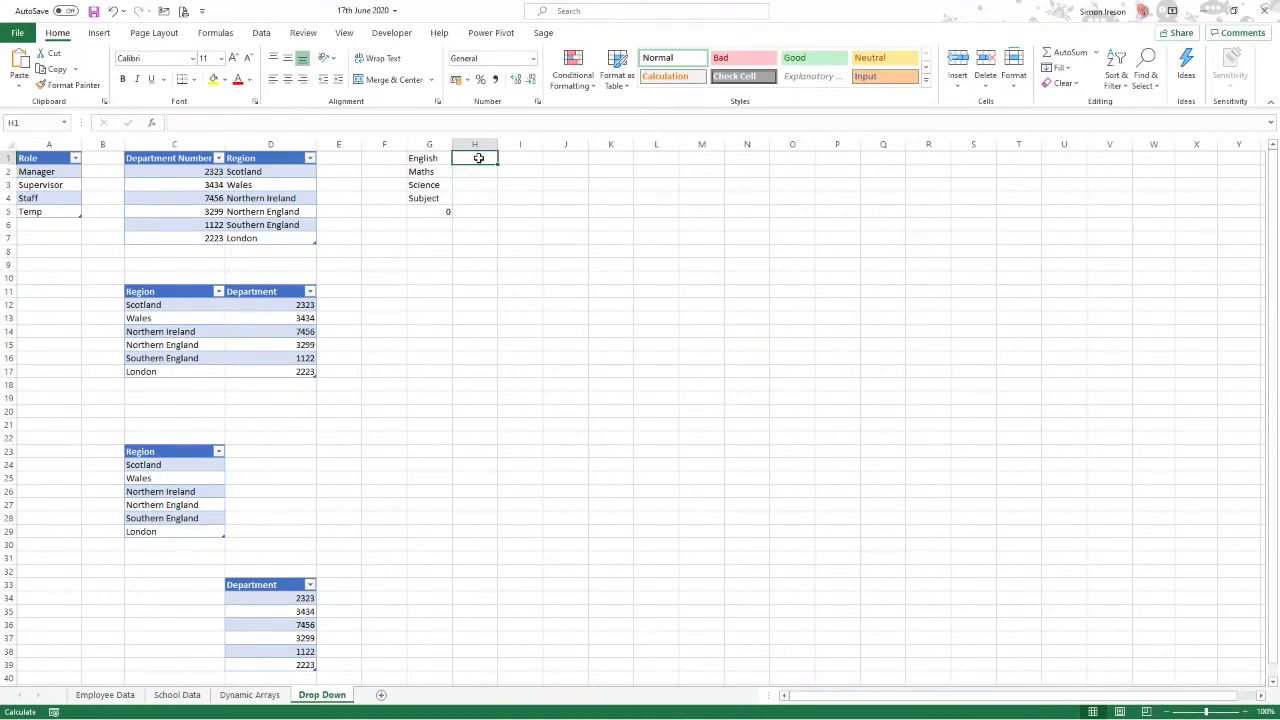
{"action": "type", "text": "=sort"}
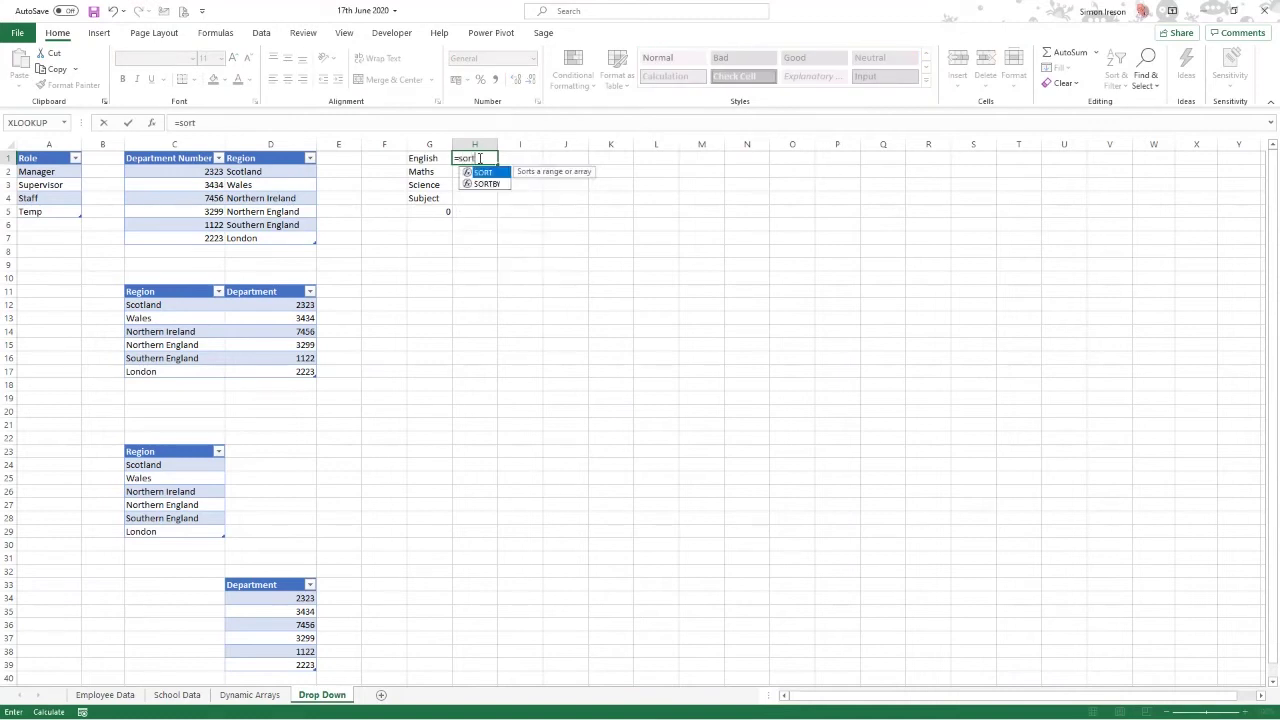
{"action": "type", "text": "(uniqu"}
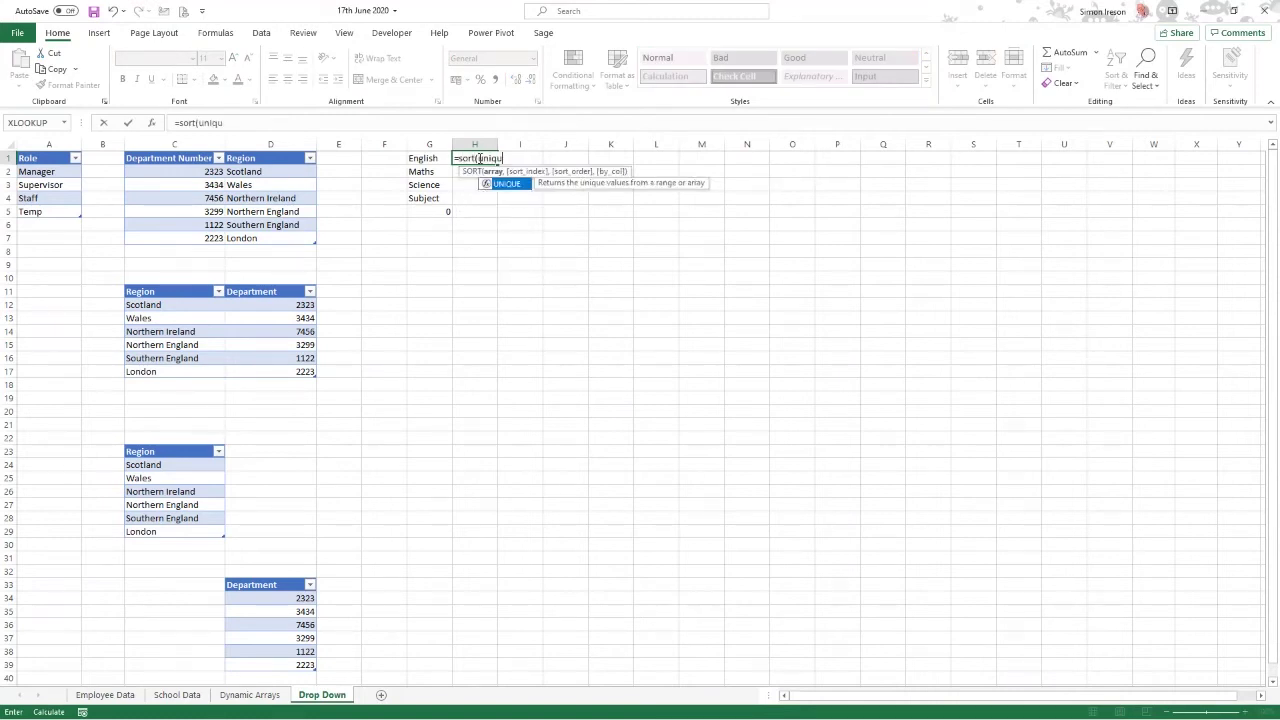
{"action": "key", "text": "Tab"}
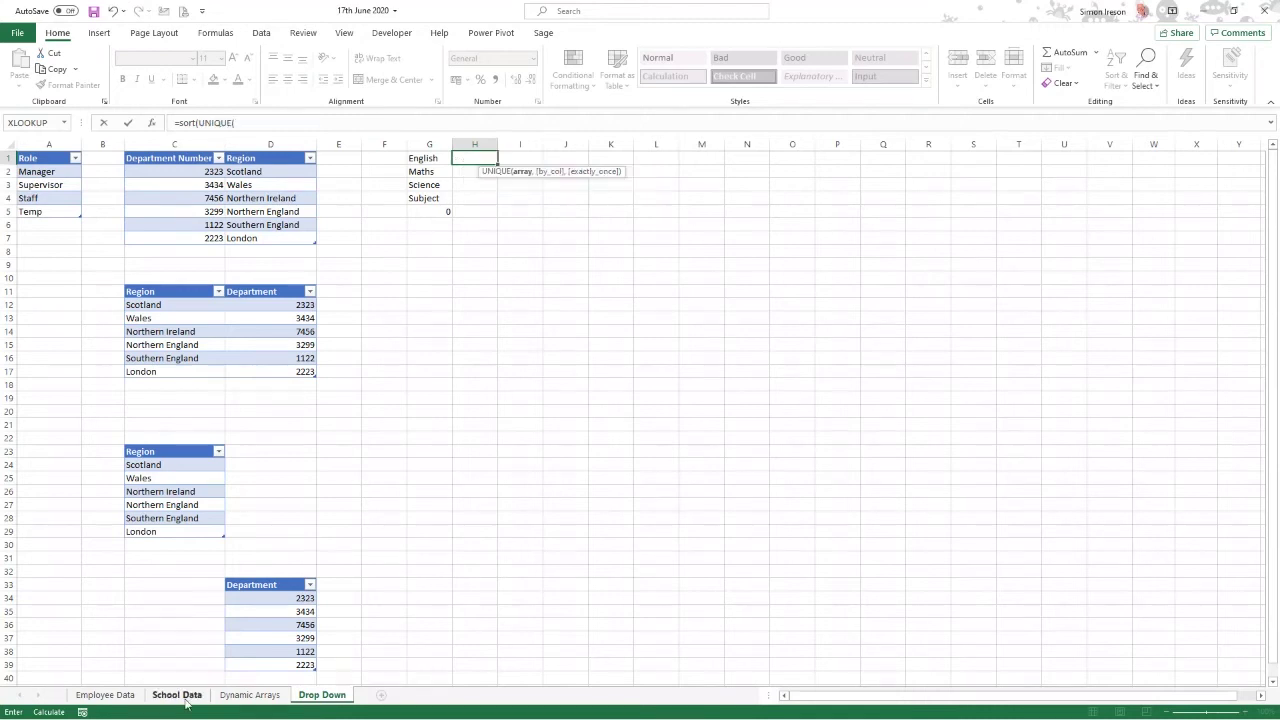
{"action": "left_click", "coordinate": [185, 697]}
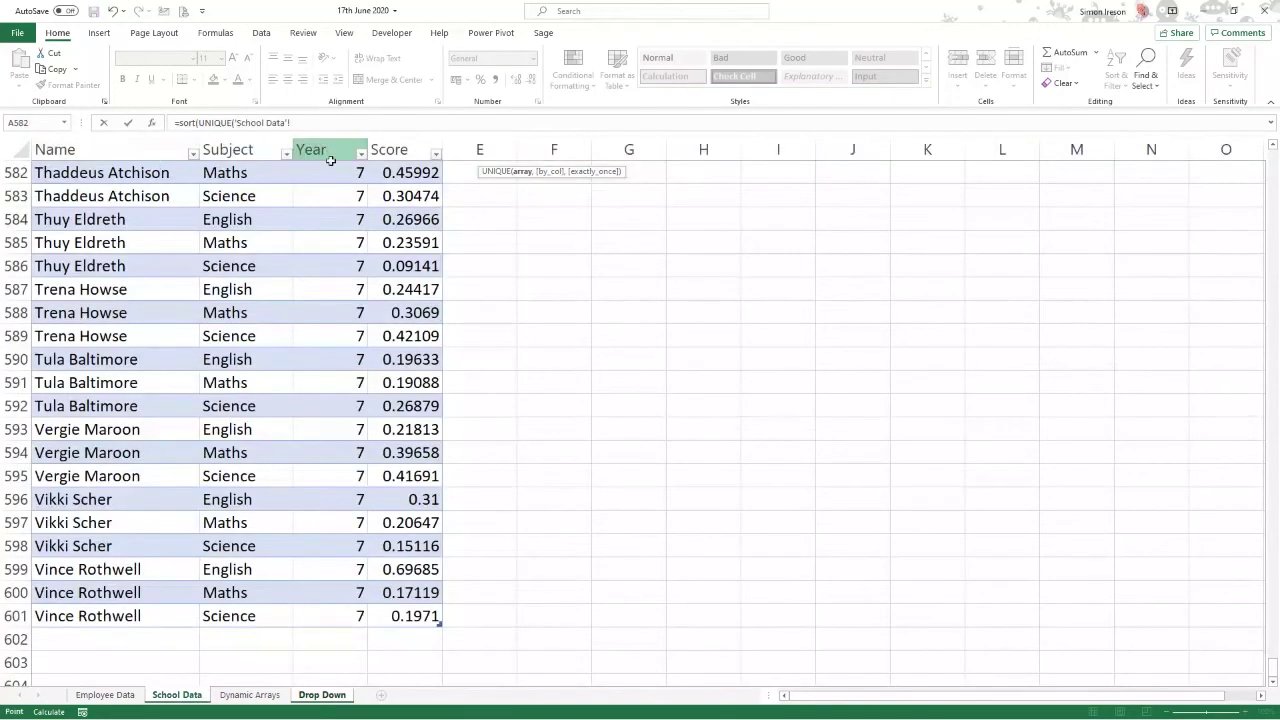
{"action": "scroll", "coordinate": [330, 180], "scroll_direction": "up", "scroll_amount": 20}
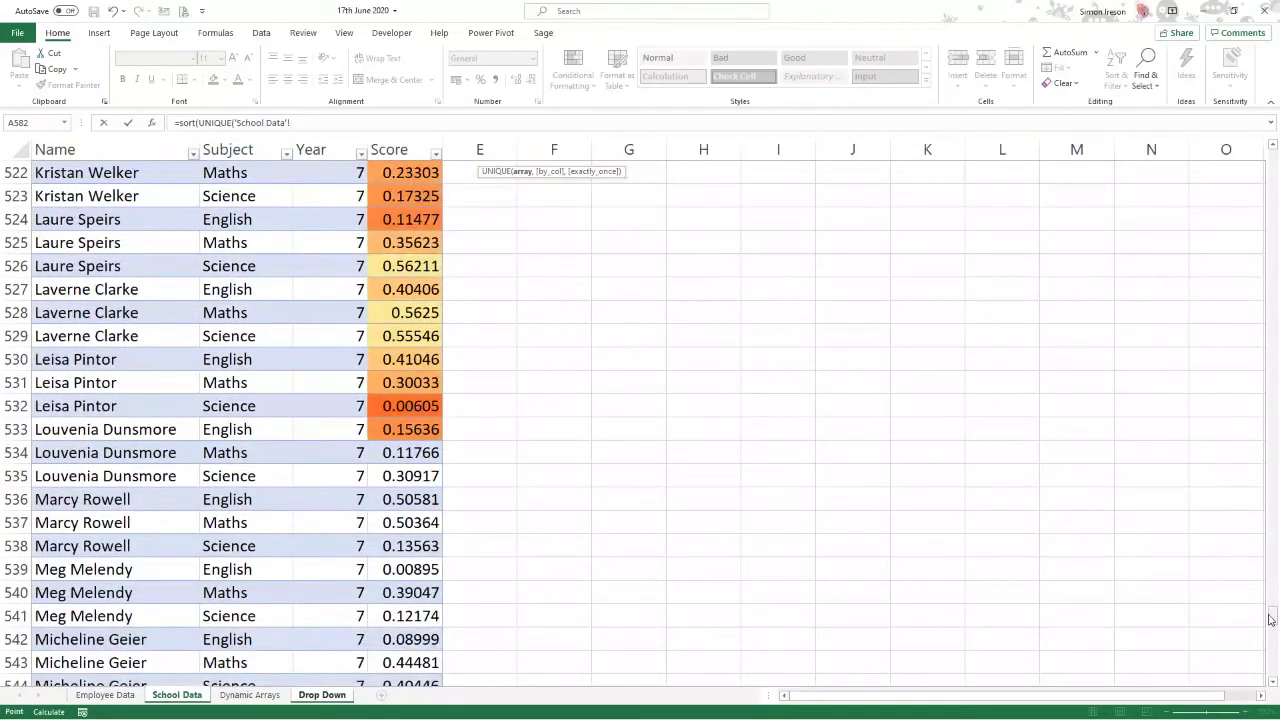
{"action": "left_click_drag", "start_coordinate": [1270, 620], "coordinate": [1270, 160]}
{"action": "left_click", "coordinate": [318, 158]}
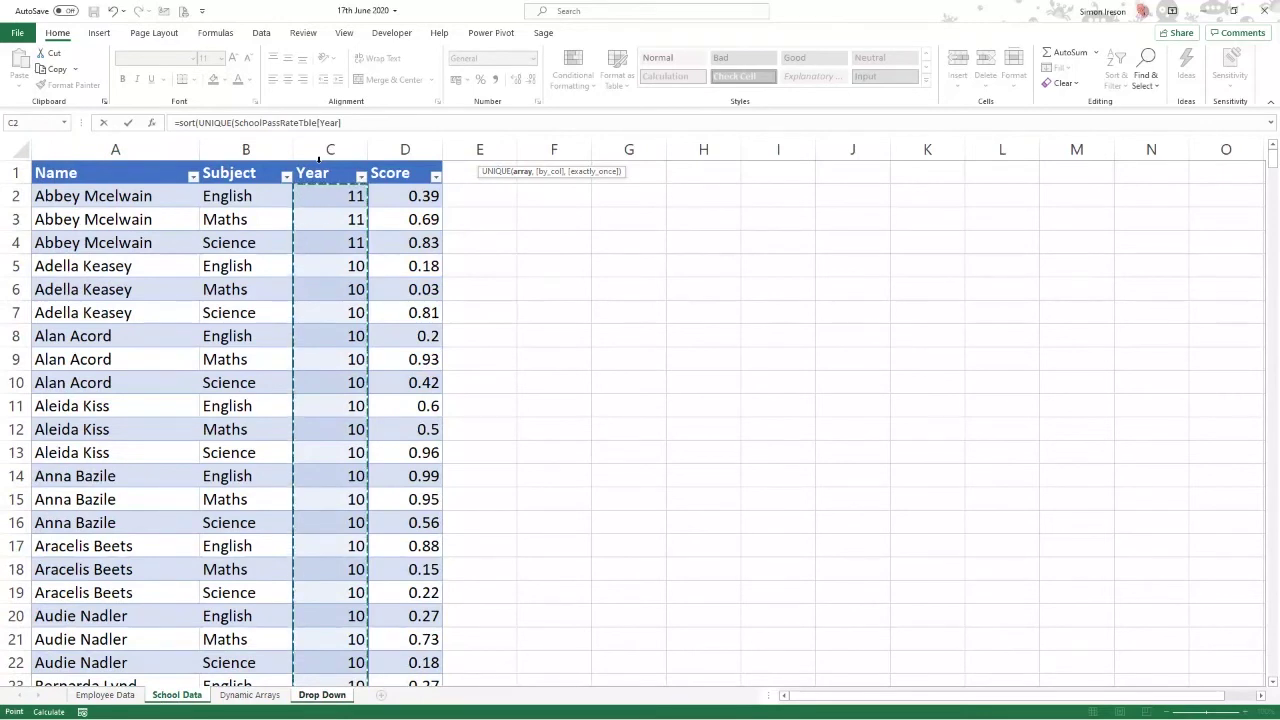
{"action": "key", "text": "Return"}
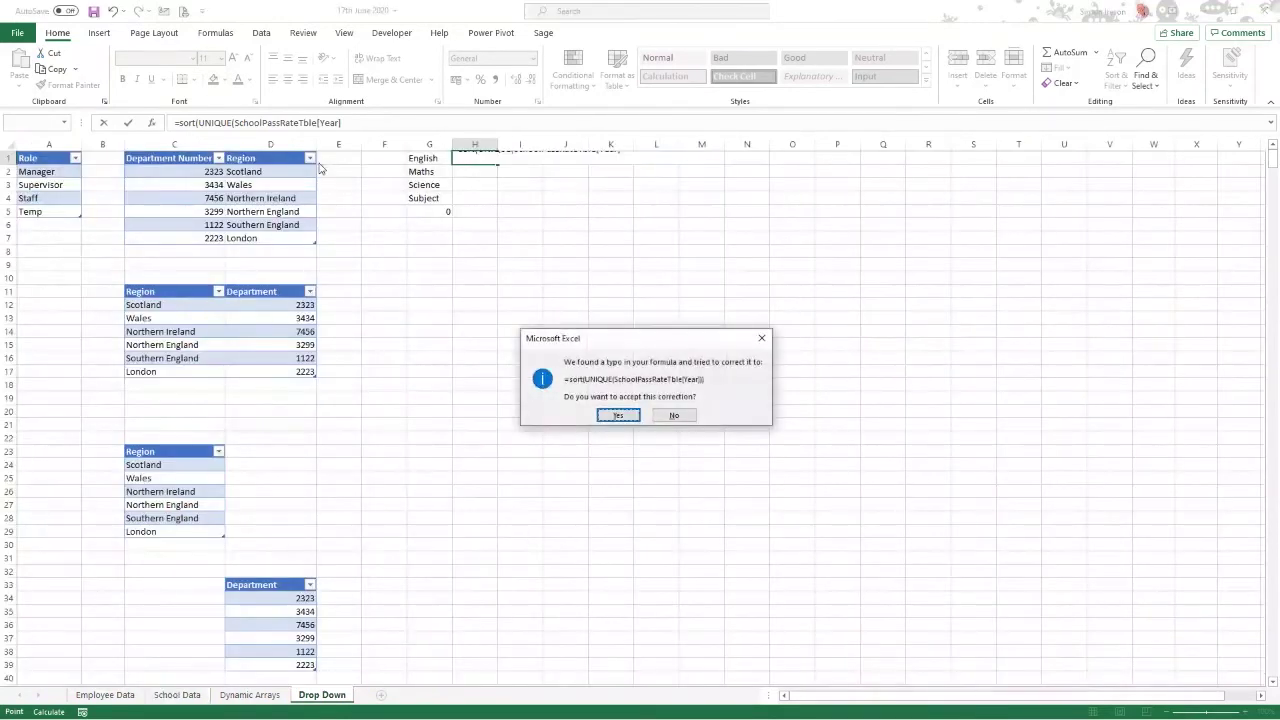
{"action": "key", "text": "Return"}
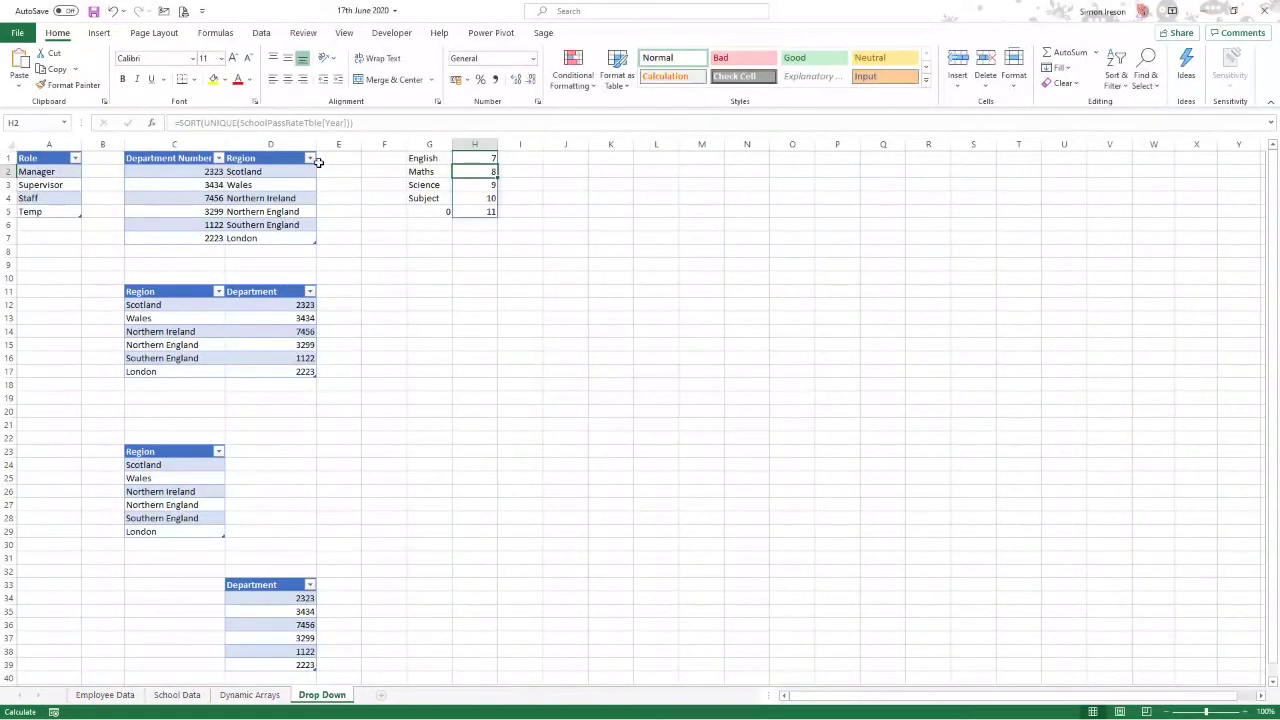
Replace the whole-column reference 'School Data'!B:B in G1's formula with the School Data table's Subject column, SchoolPassRateTble[Subject].
{"action": "key", "text": "Down"}
{"action": "key", "text": "Left"}
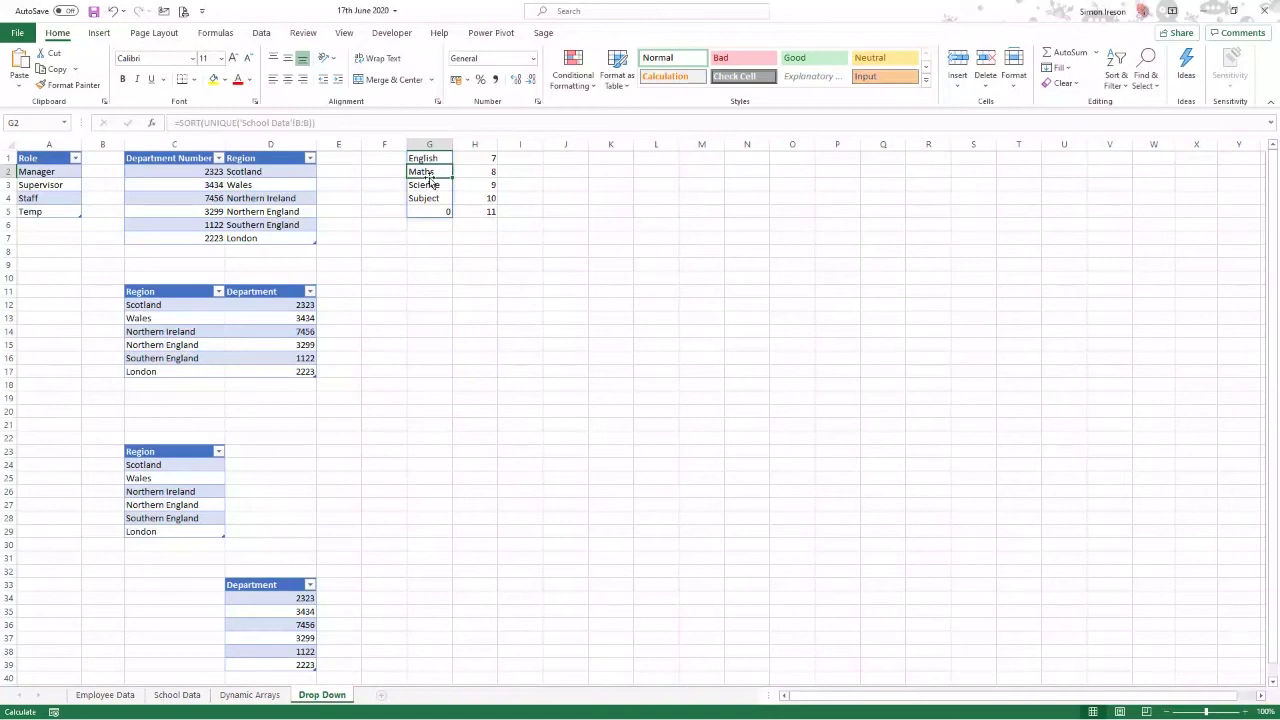
{"action": "left_click", "coordinate": [484, 160]}
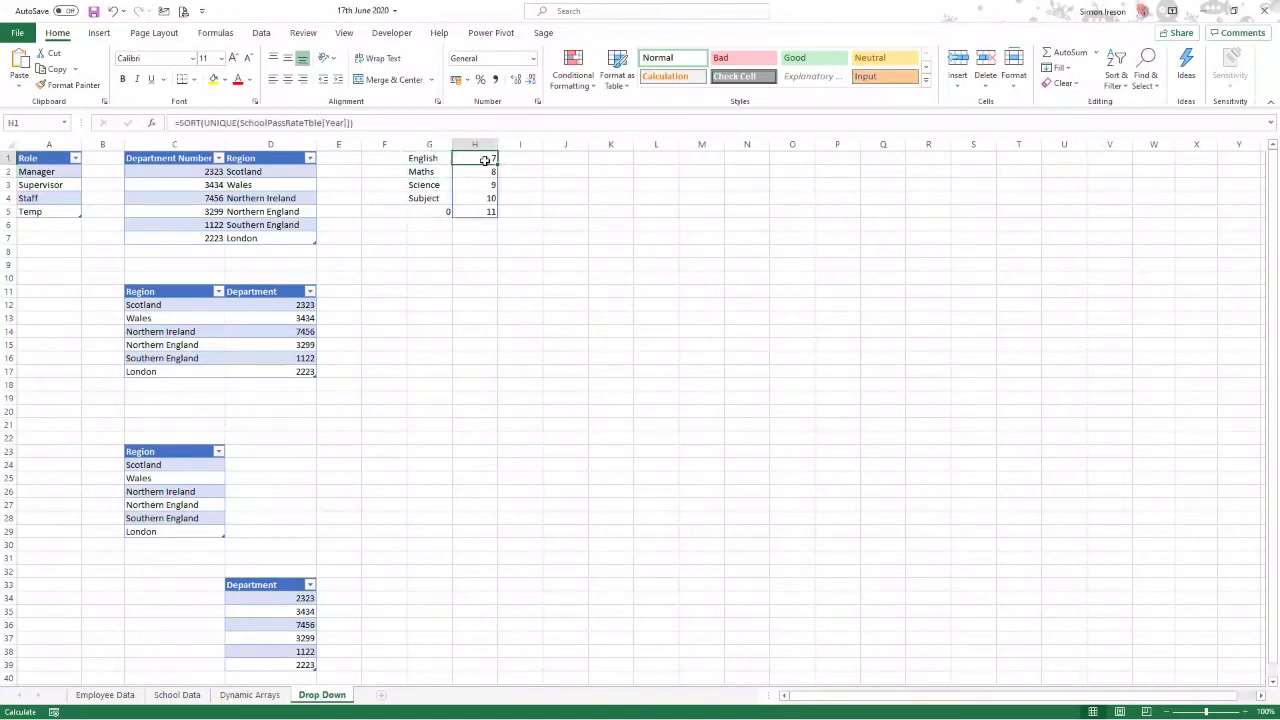
{"action": "left_click", "coordinate": [437, 158]}
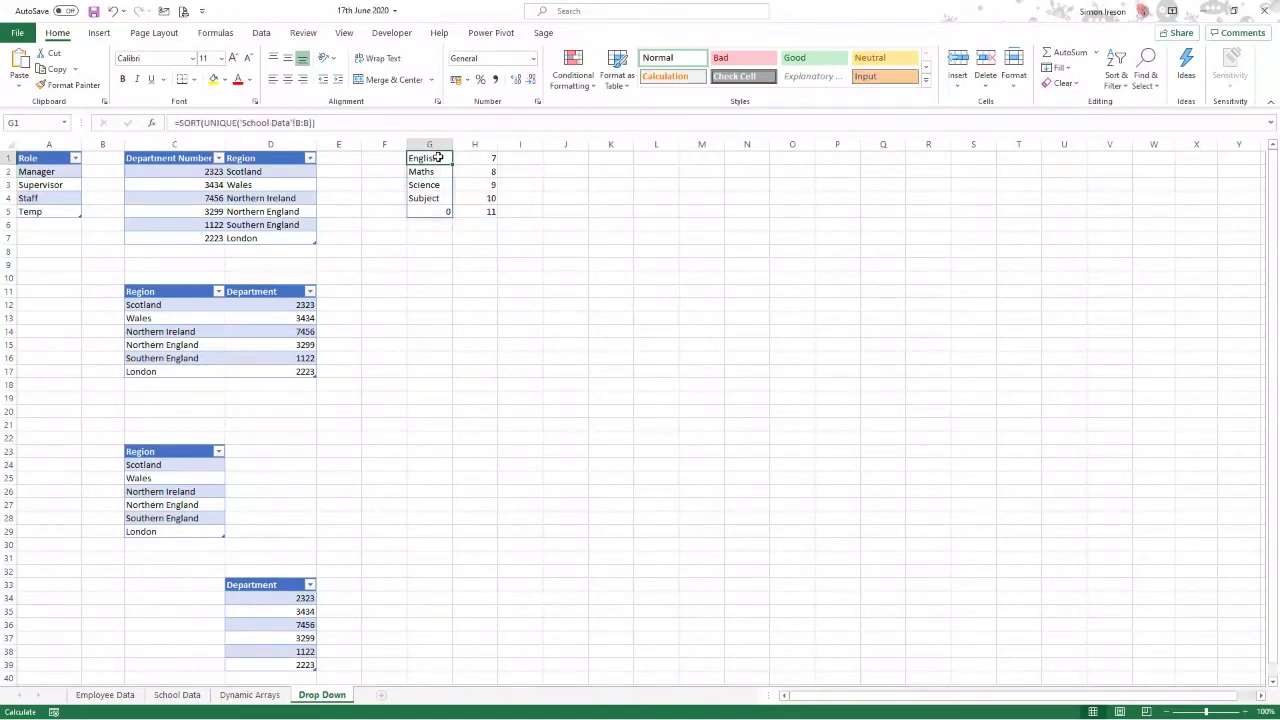
{"action": "left_click", "coordinate": [226, 121]}
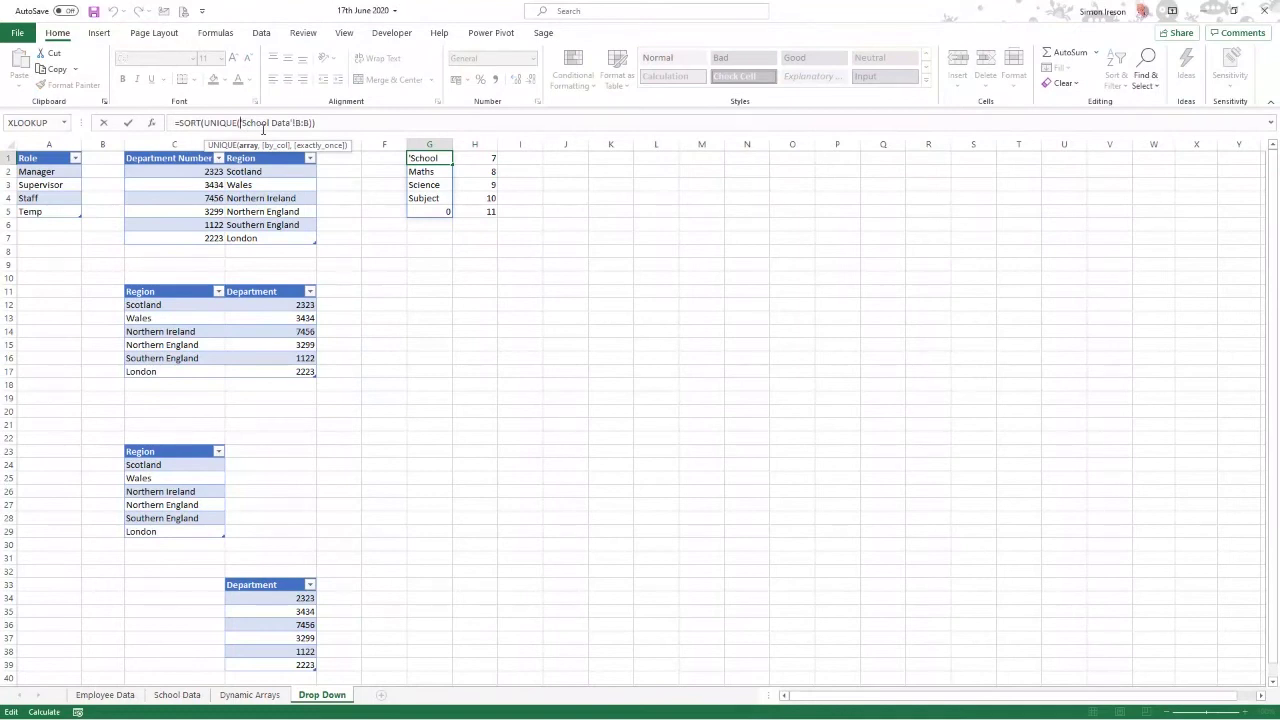
{"action": "key", "text": "shift+Right"}
{"action": "key", "text": "shift+Right"}
{"action": "key", "text": "shift+Right"}
{"action": "key", "text": "shift+Right"}
{"action": "key", "text": "shift+Right"}
{"action": "key", "text": "shift+Right"}
{"action": "key", "text": "shift+Right"}
{"action": "key", "text": "shift+Right"}
{"action": "key", "text": "shift+Right"}
{"action": "key", "text": "shift+Right"}
{"action": "key", "text": "shift+Right"}
{"action": "key", "text": "shift+Right"}
{"action": "key", "text": "shift+Right"}
{"action": "key", "text": "shift+Right"}
{"action": "key", "text": "shift+Right"}
{"action": "key", "text": "shift+Right"}
{"action": "key", "text": "shift+Right"}
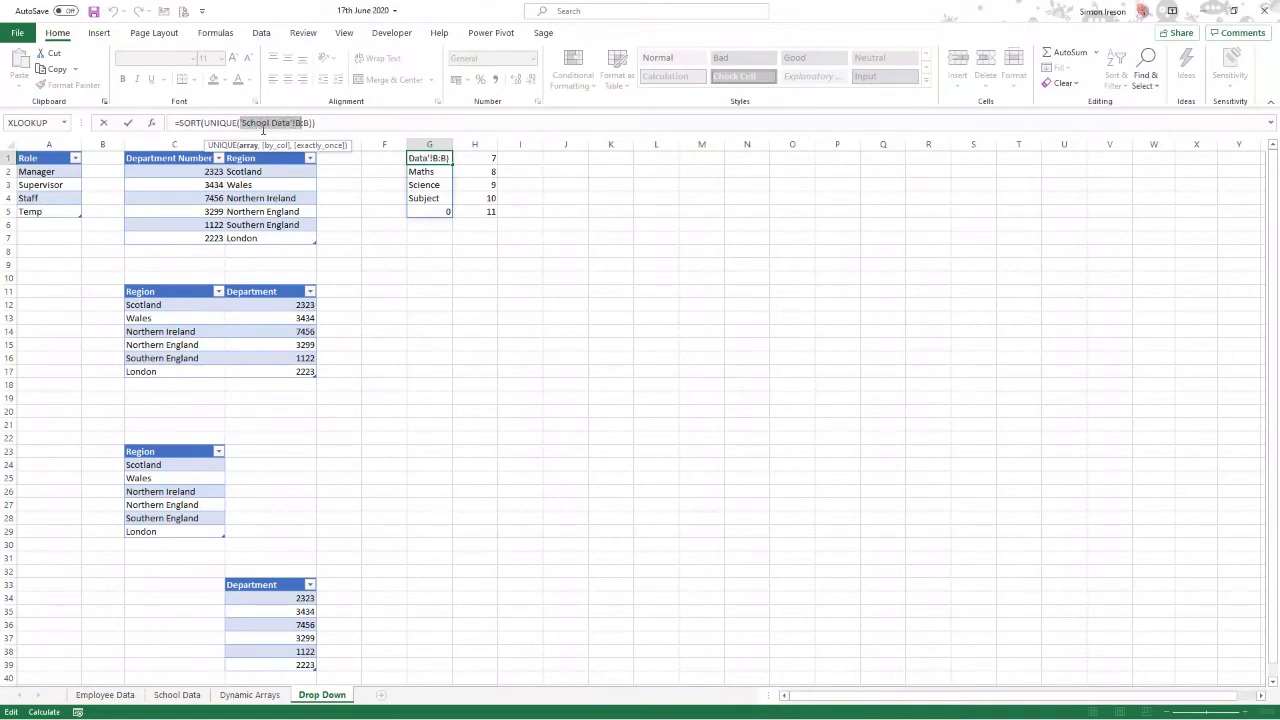
{"action": "key", "text": "shift+Right"}
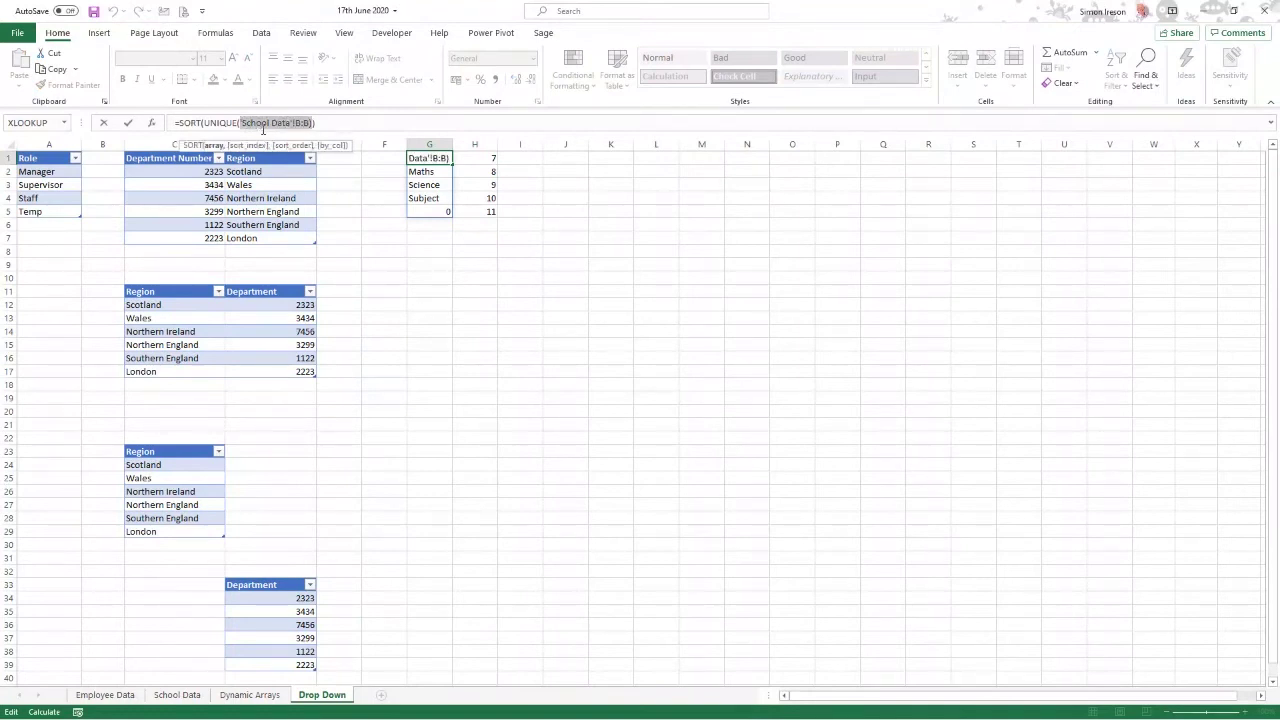
{"action": "key", "text": "shift+Left"}
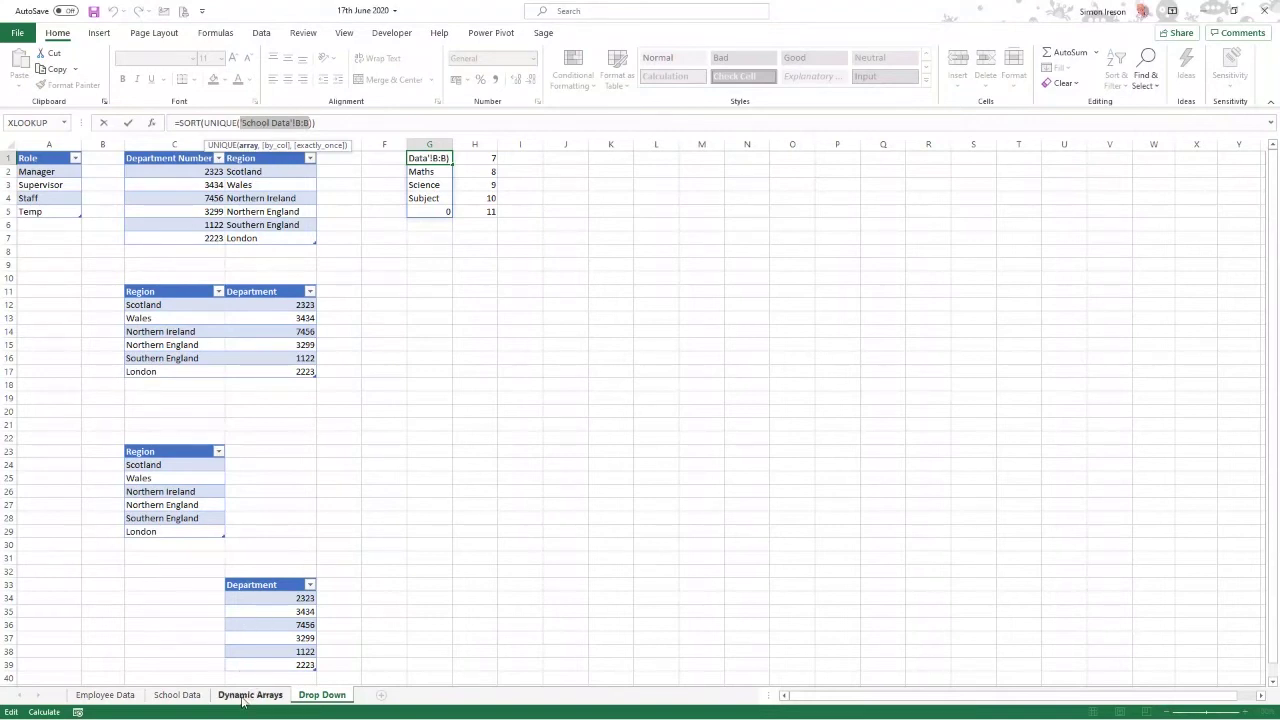
{"action": "left_click", "coordinate": [193, 700]}
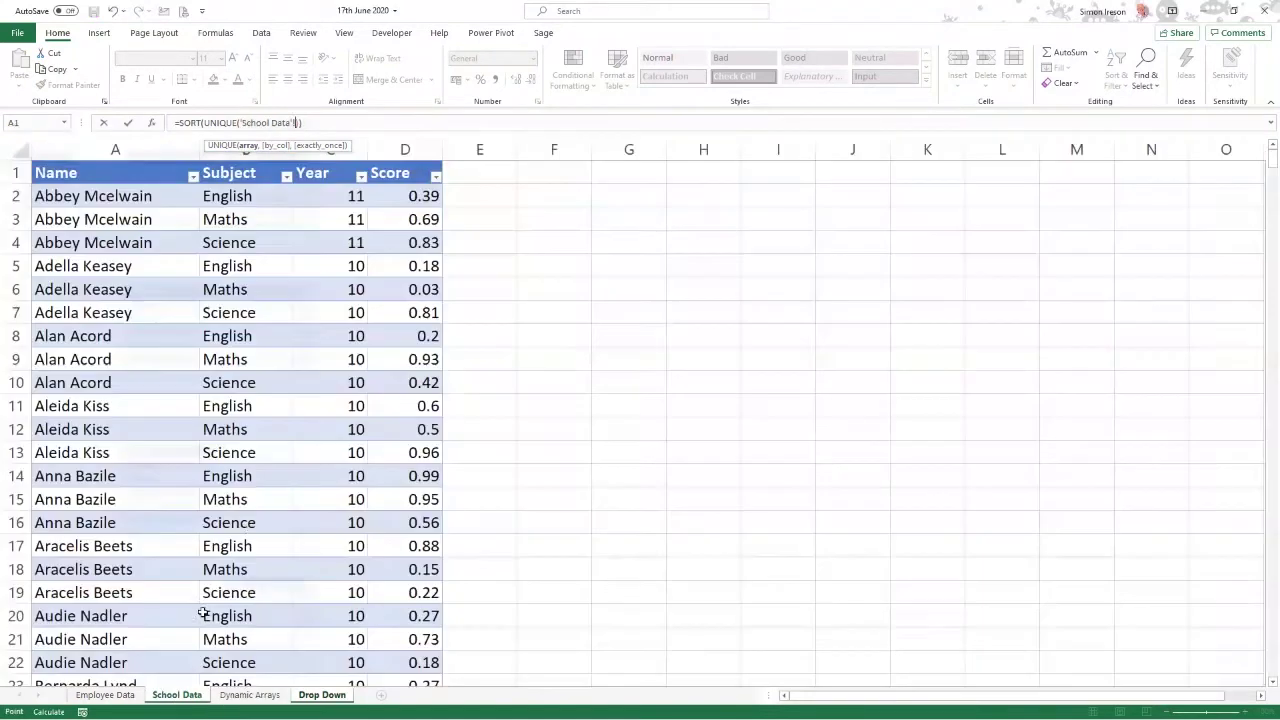
{"action": "left_click", "coordinate": [250, 160]}
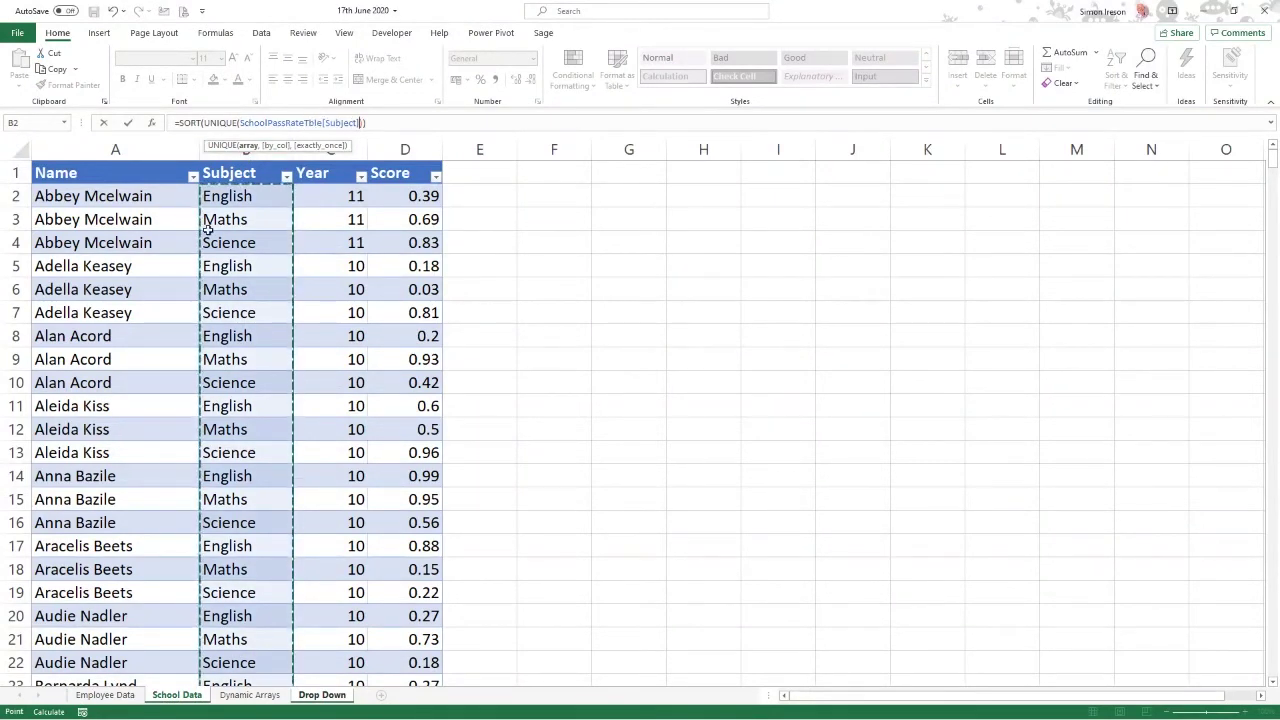
{"action": "key", "text": "Return"}
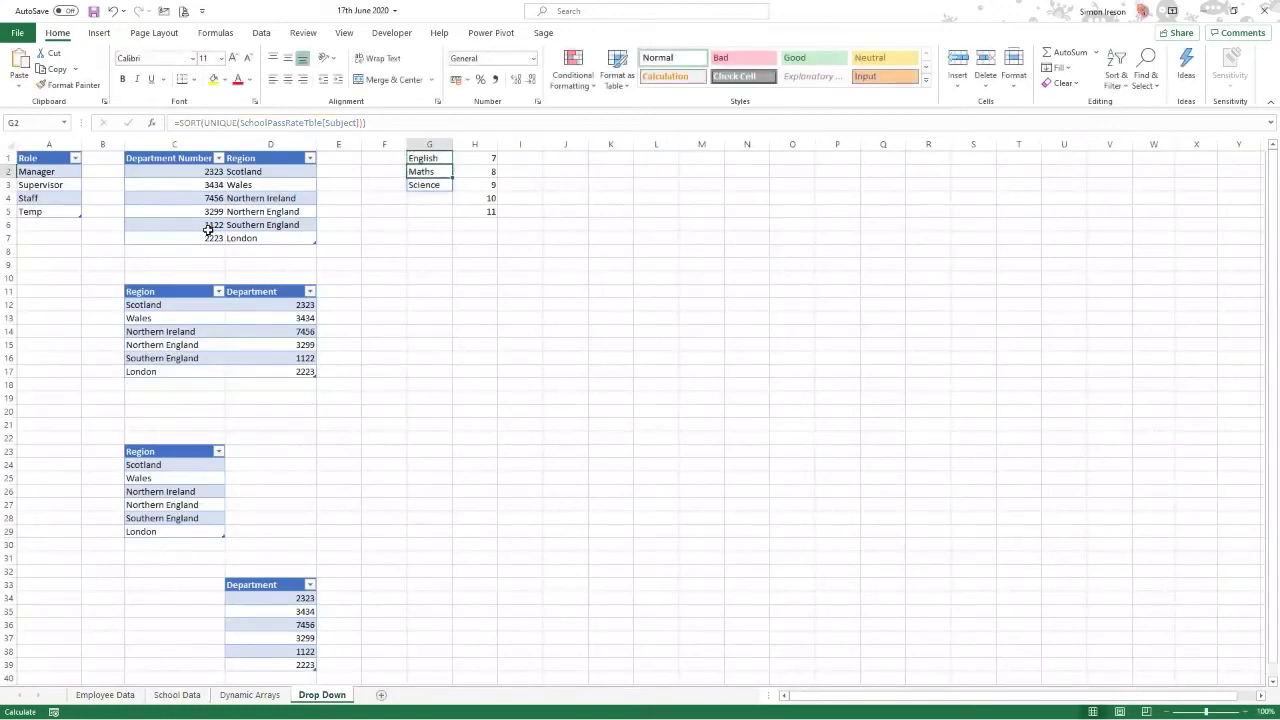
{"action": "key", "text": "Up"}
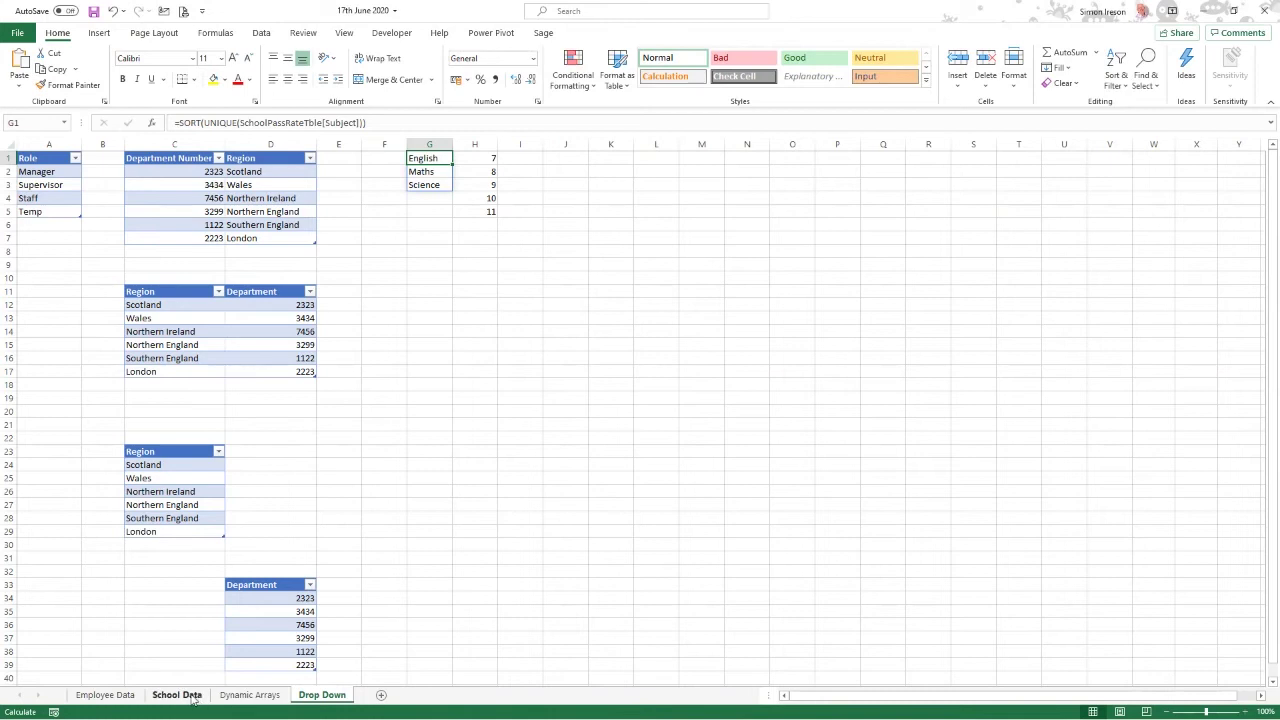
Add list data validation to the Subject cell B1 on the Dynamic Arrays sheet, sourced from the spilled array G1# on the Drop Down sheet.
{"action": "left_click", "coordinate": [250, 695]}
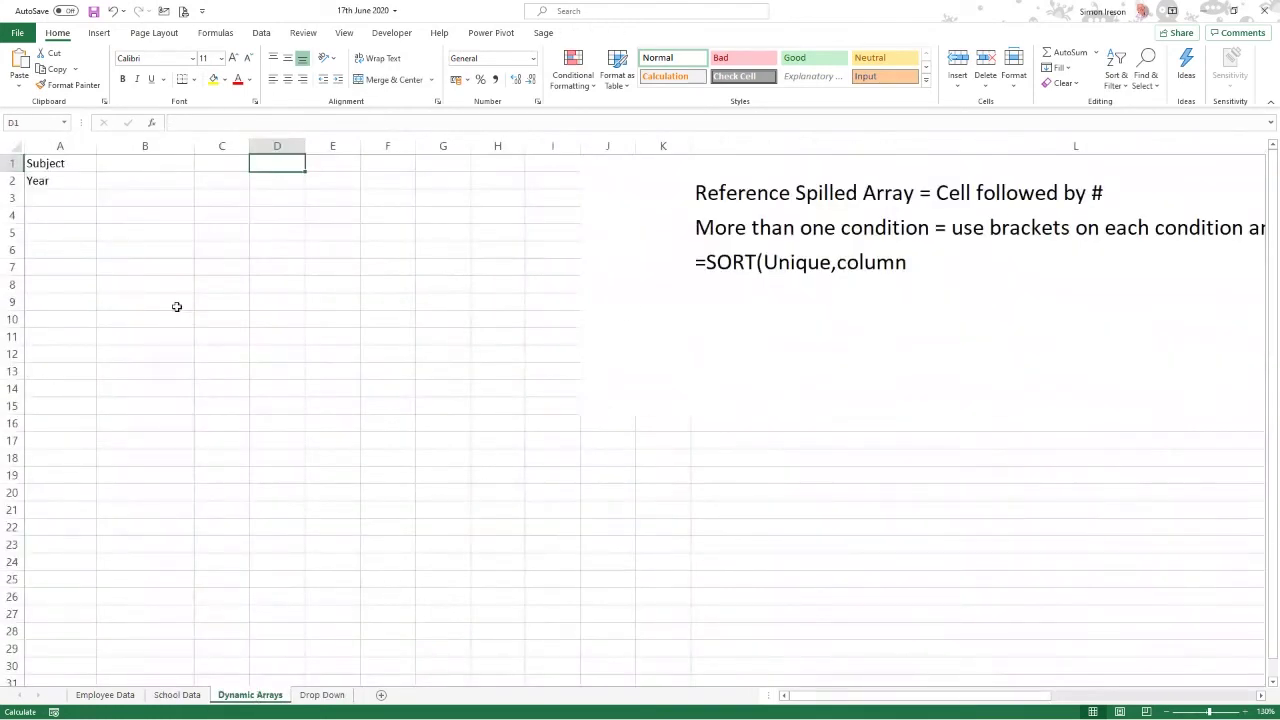
{"action": "left_click", "coordinate": [146, 166]}
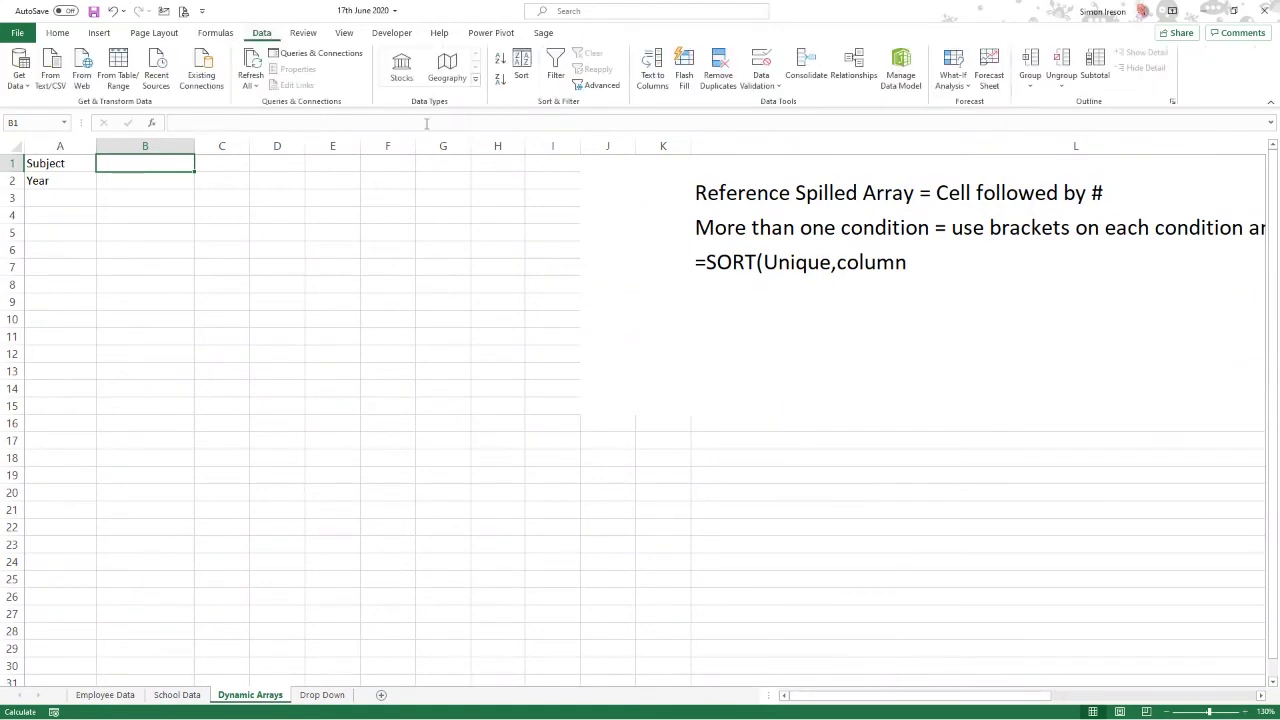
{"action": "left_click", "coordinate": [779, 87]}
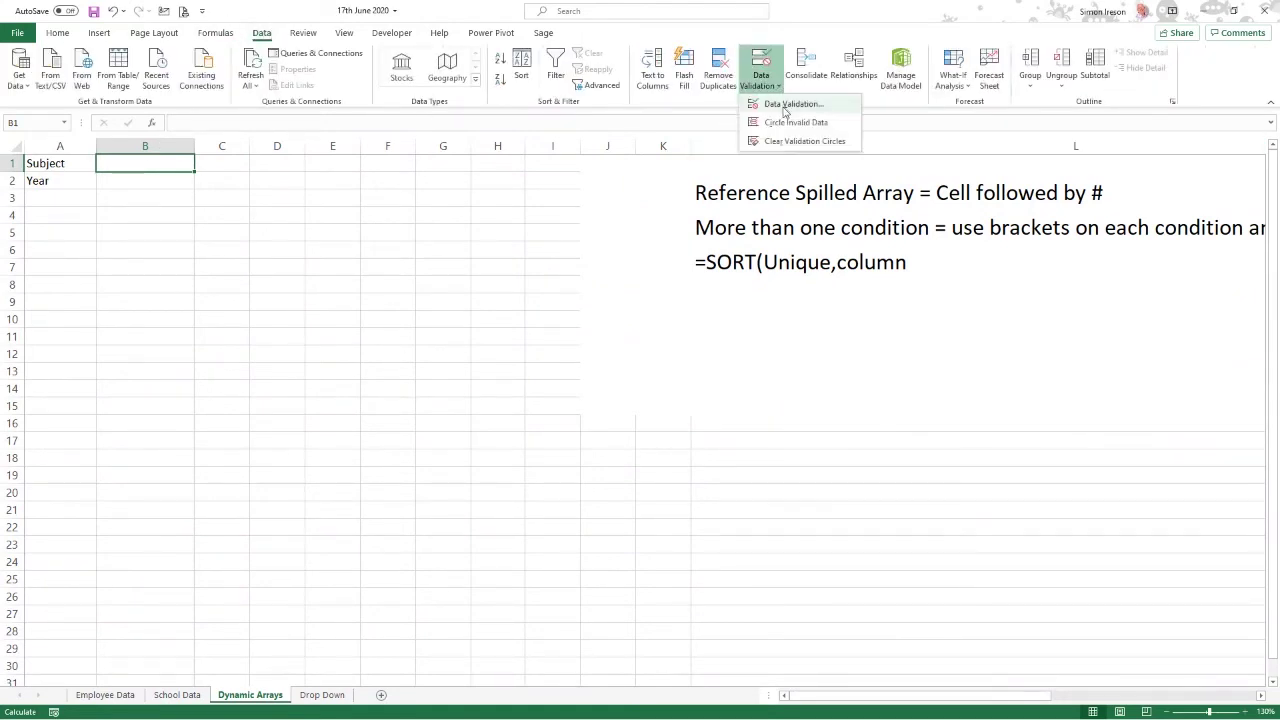
{"action": "left_click", "coordinate": [786, 106]}
{"action": "left_click", "coordinate": [646, 298]}
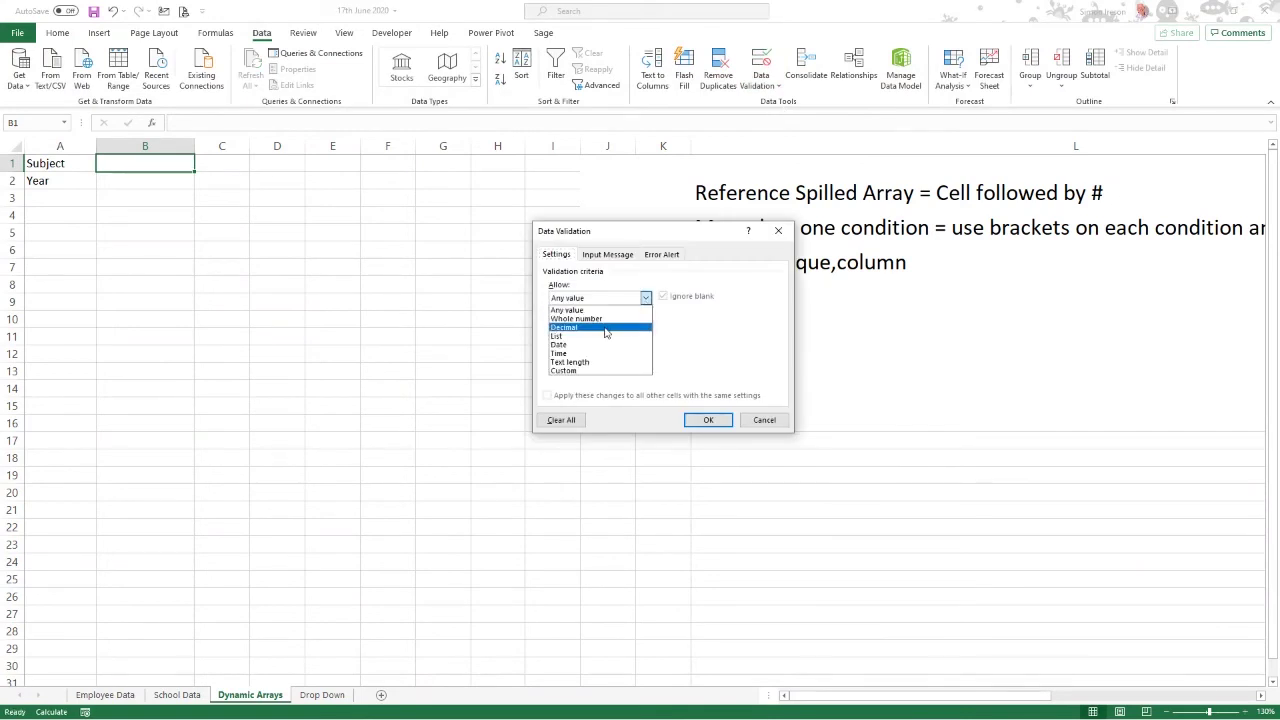
{"action": "left_click", "coordinate": [596, 337]}
{"action": "left_click", "coordinate": [595, 352]}
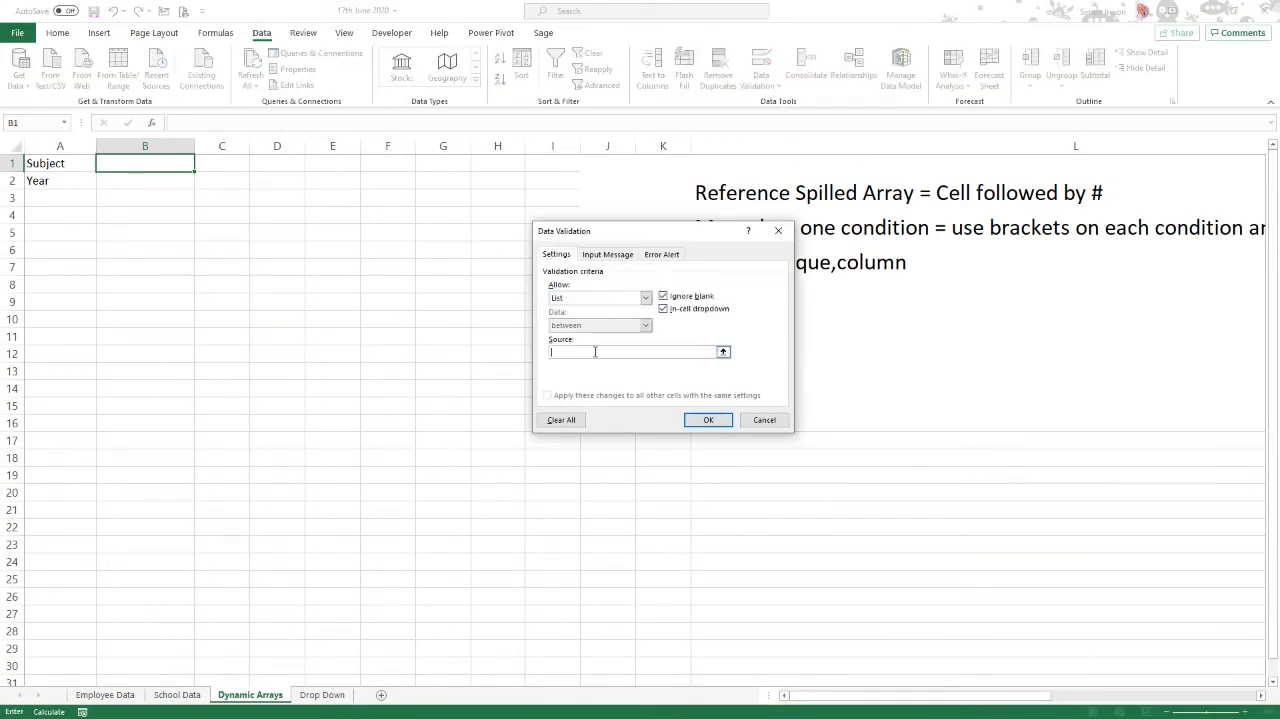
{"action": "type", "text": "="}
{"action": "left_click", "coordinate": [322, 695]}
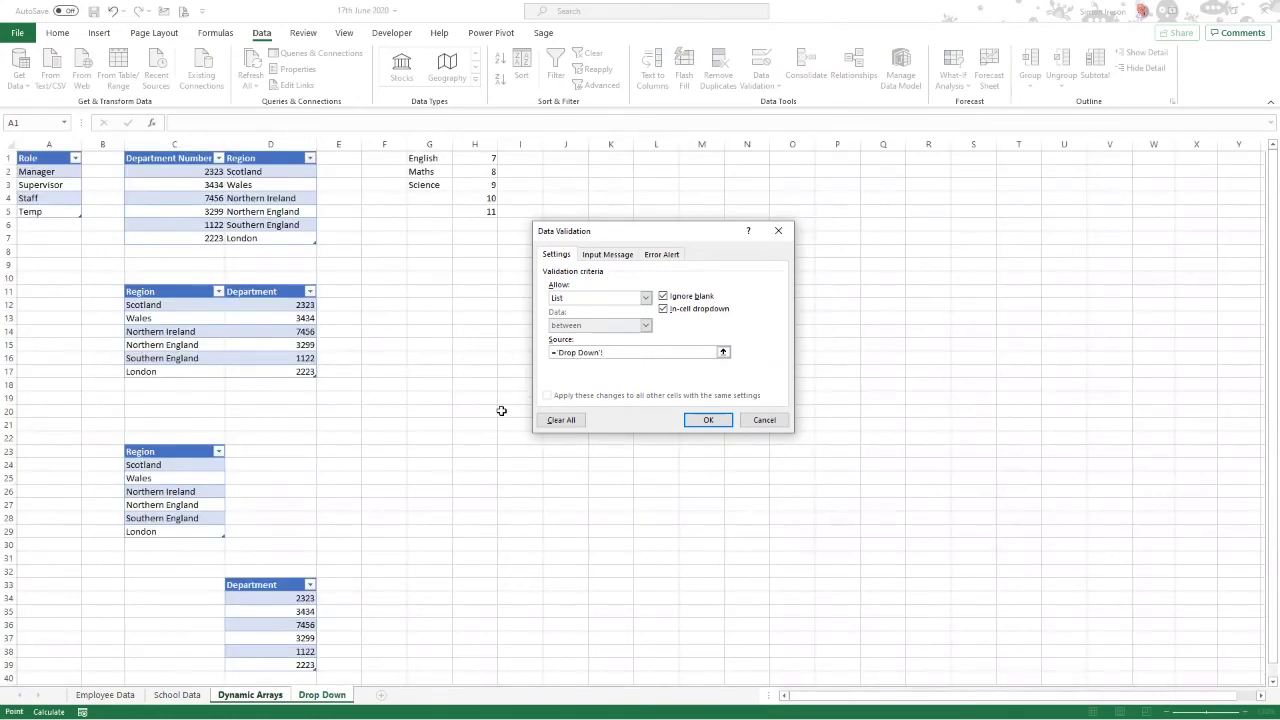
{"action": "left_click", "coordinate": [436, 158]}
{"action": "type", "text": "#"}
{"action": "key", "text": "Return"}
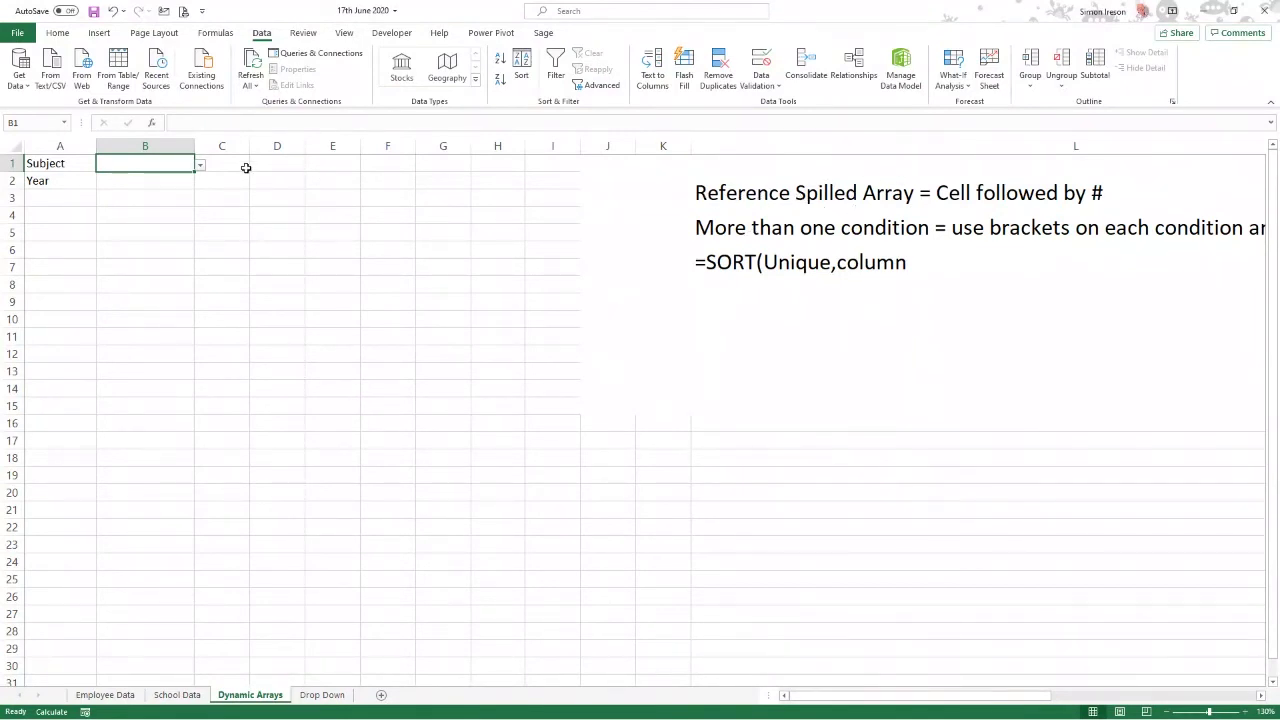
Check the subject choices offered in cell B1 and choose English.
{"action": "left_click", "coordinate": [200, 167]}
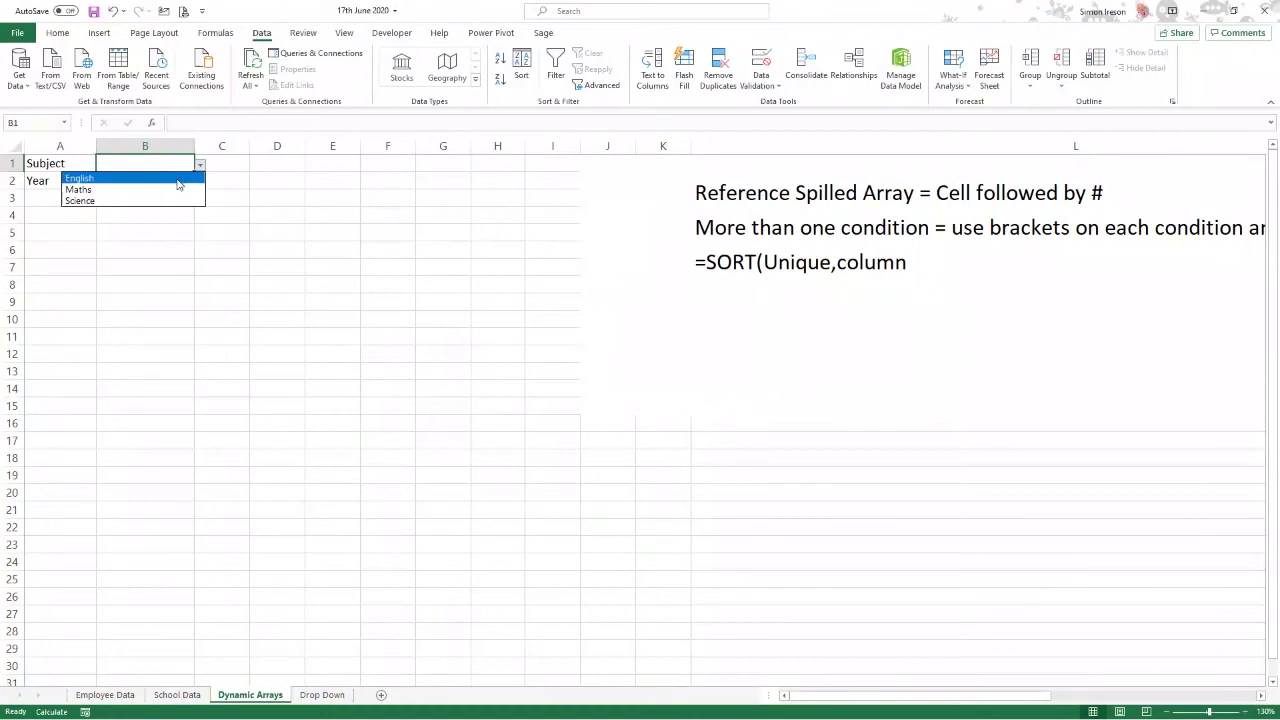
{"action": "left_click", "coordinate": [173, 164]}
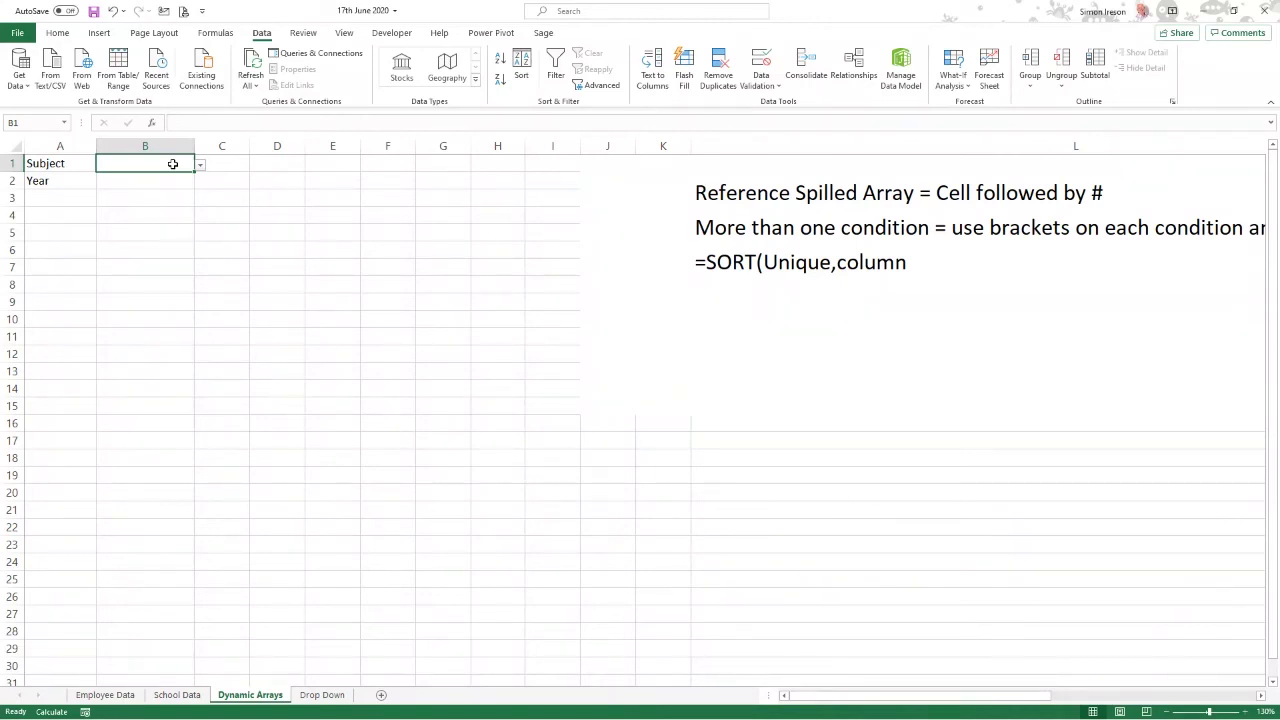
{"action": "left_click", "coordinate": [200, 166]}
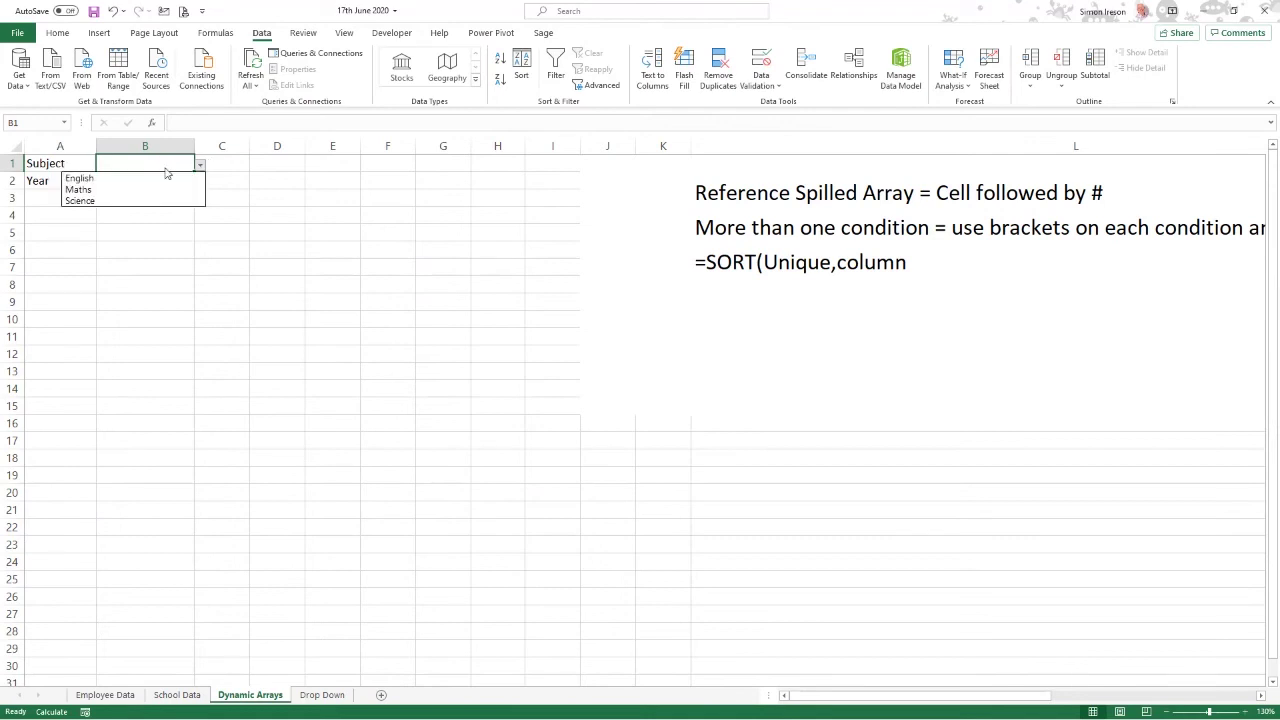
{"action": "left_click", "coordinate": [150, 177]}
Choose English in B1 and add list data validation to the Year cell B2, sourced from the spilled array H1# on the Drop Down sheet.
{"action": "left_click", "coordinate": [162, 178]}
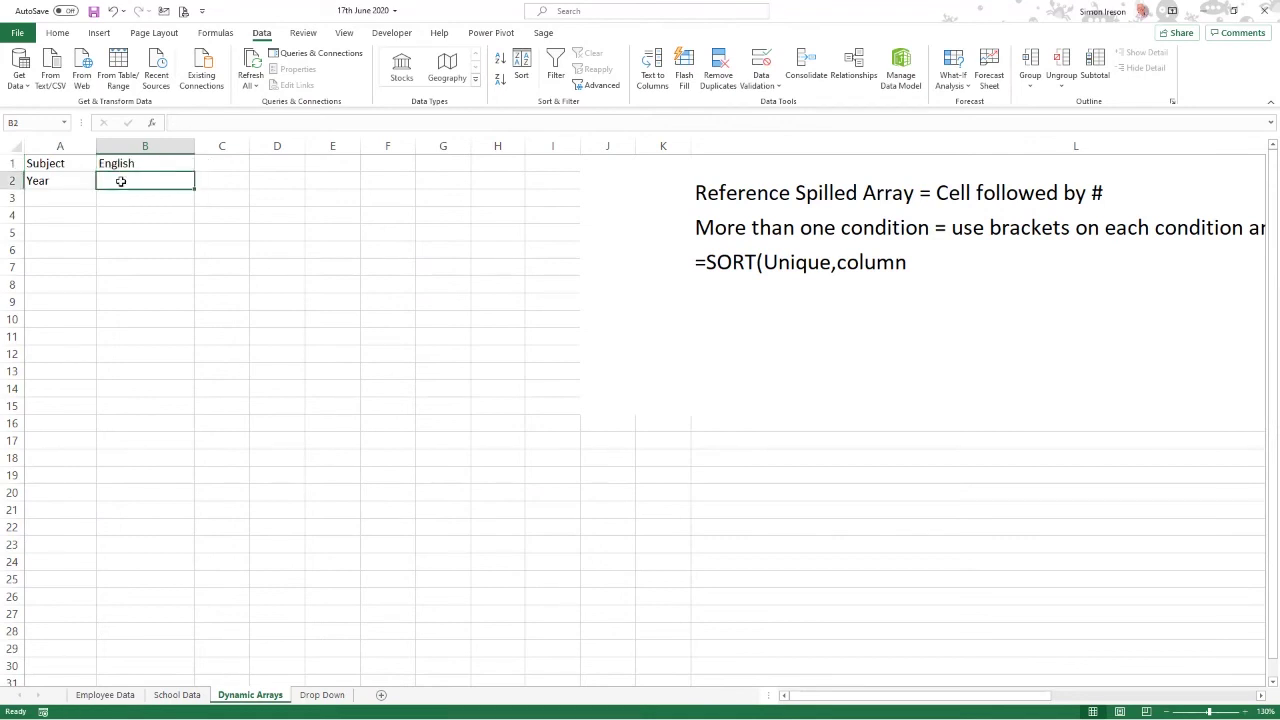
{"action": "left_click", "coordinate": [761, 86]}
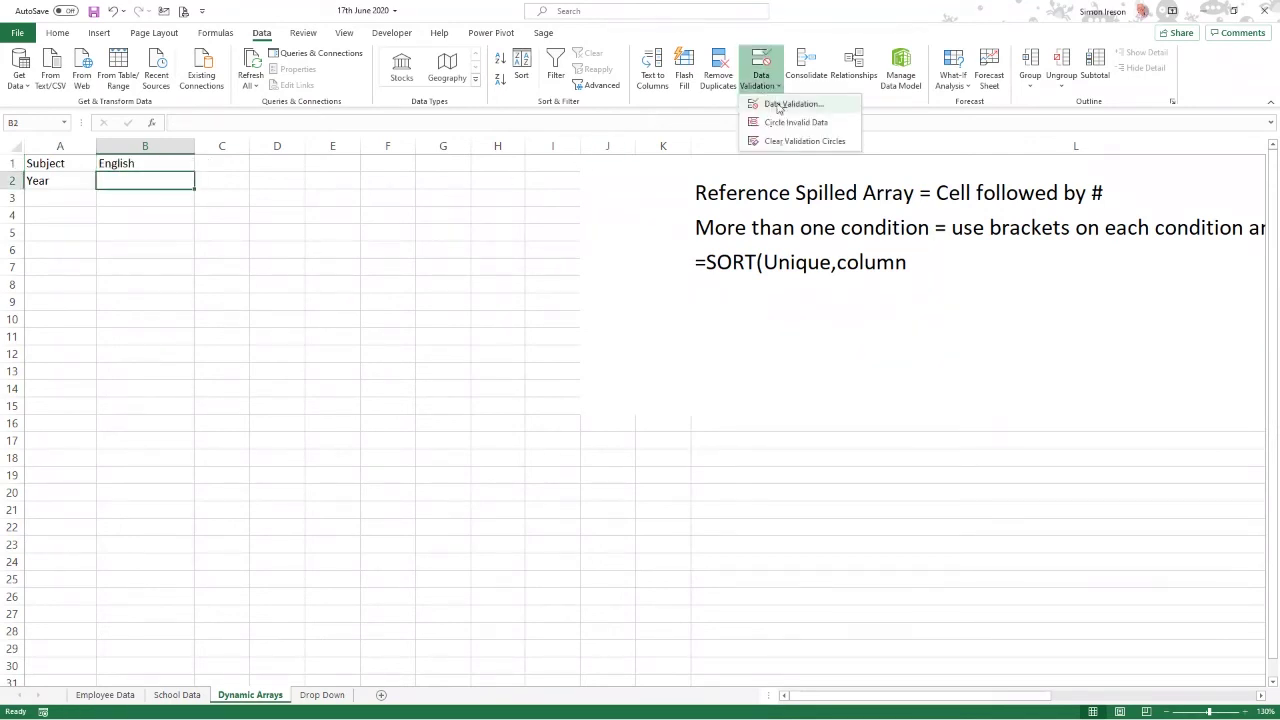
{"action": "left_click", "coordinate": [778, 105]}
{"action": "left_click", "coordinate": [645, 298]}
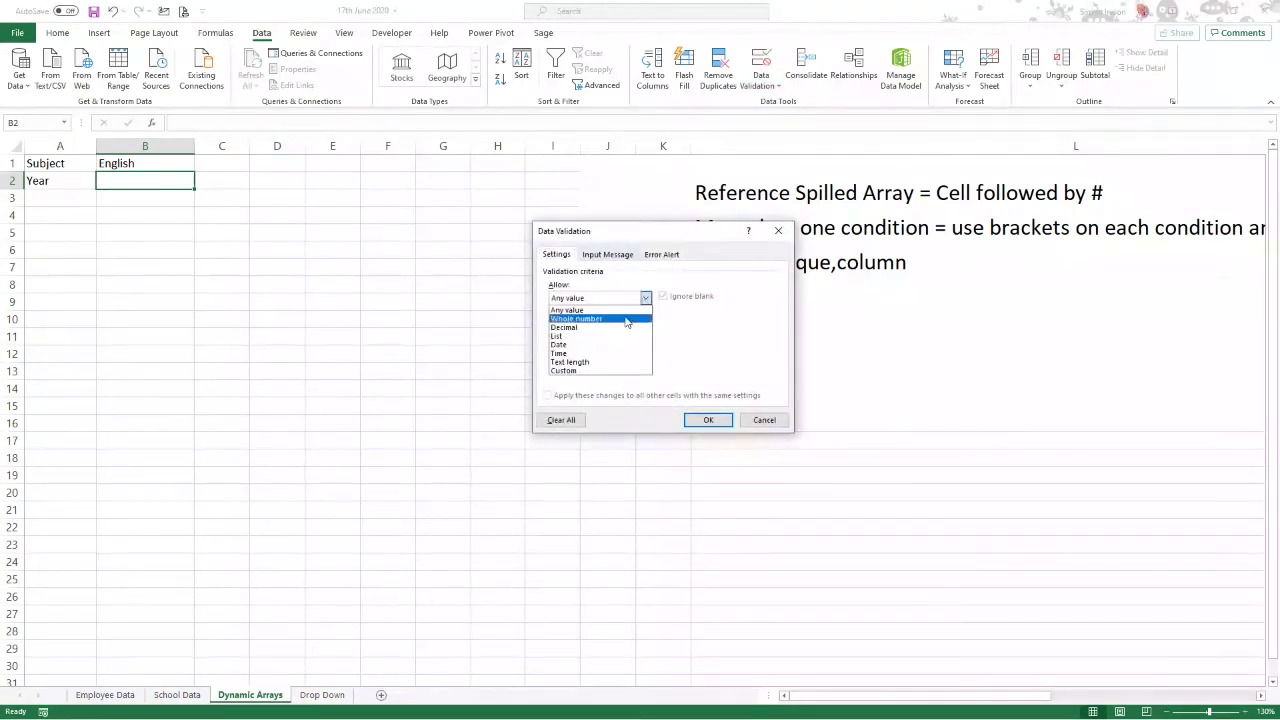
{"action": "left_click", "coordinate": [560, 336]}
{"action": "left_click", "coordinate": [615, 351]}
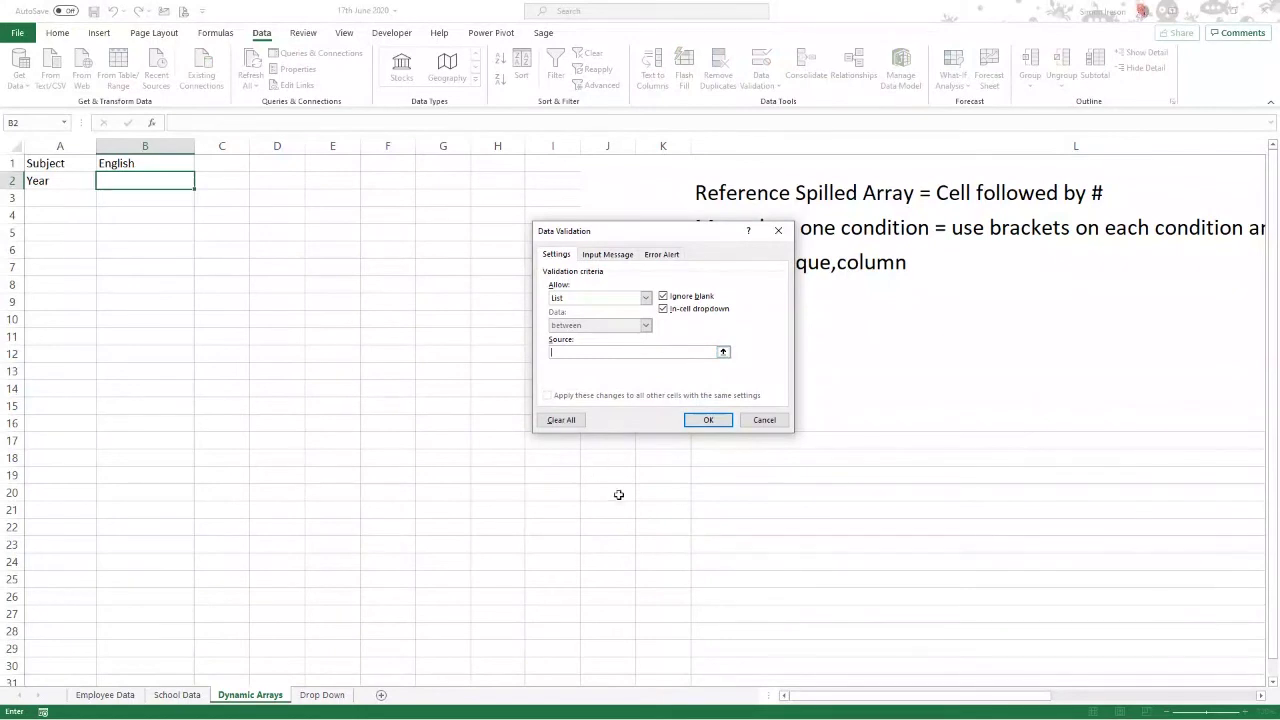
{"action": "left_click", "coordinate": [322, 694]}
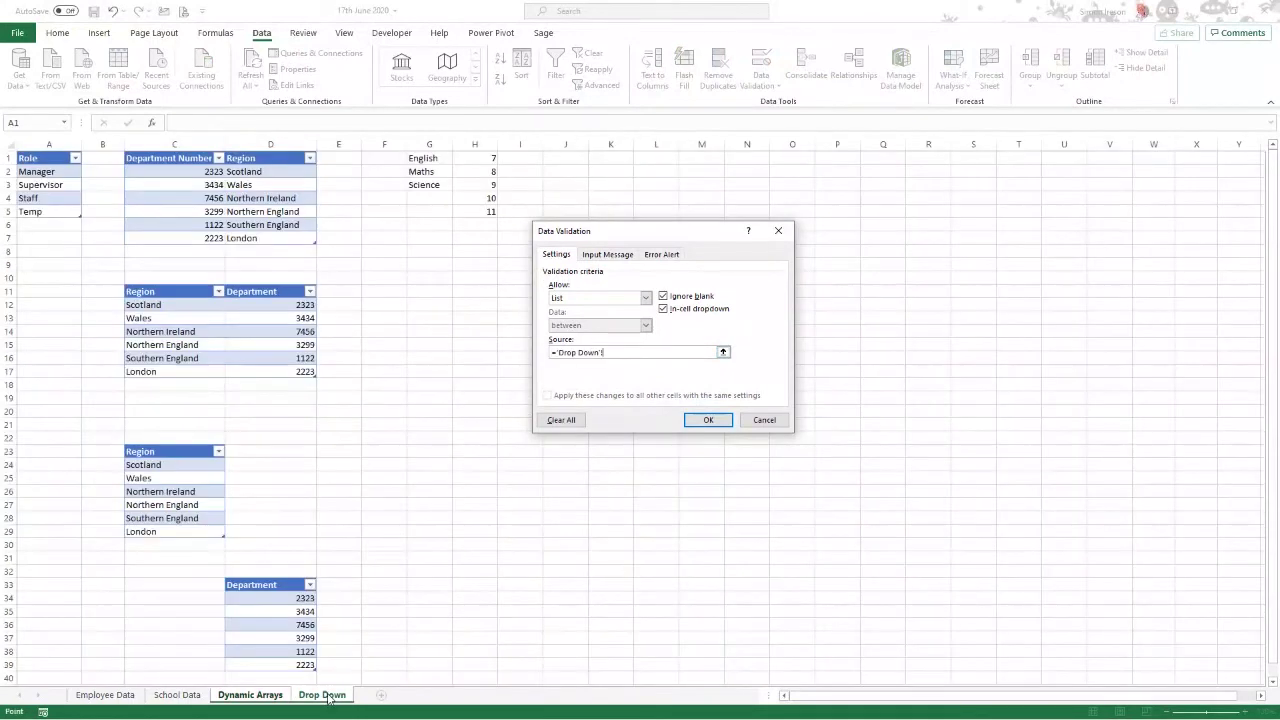
{"action": "left_click", "coordinate": [487, 158]}
{"action": "type", "text": "#"}
{"action": "key", "text": "Return"}
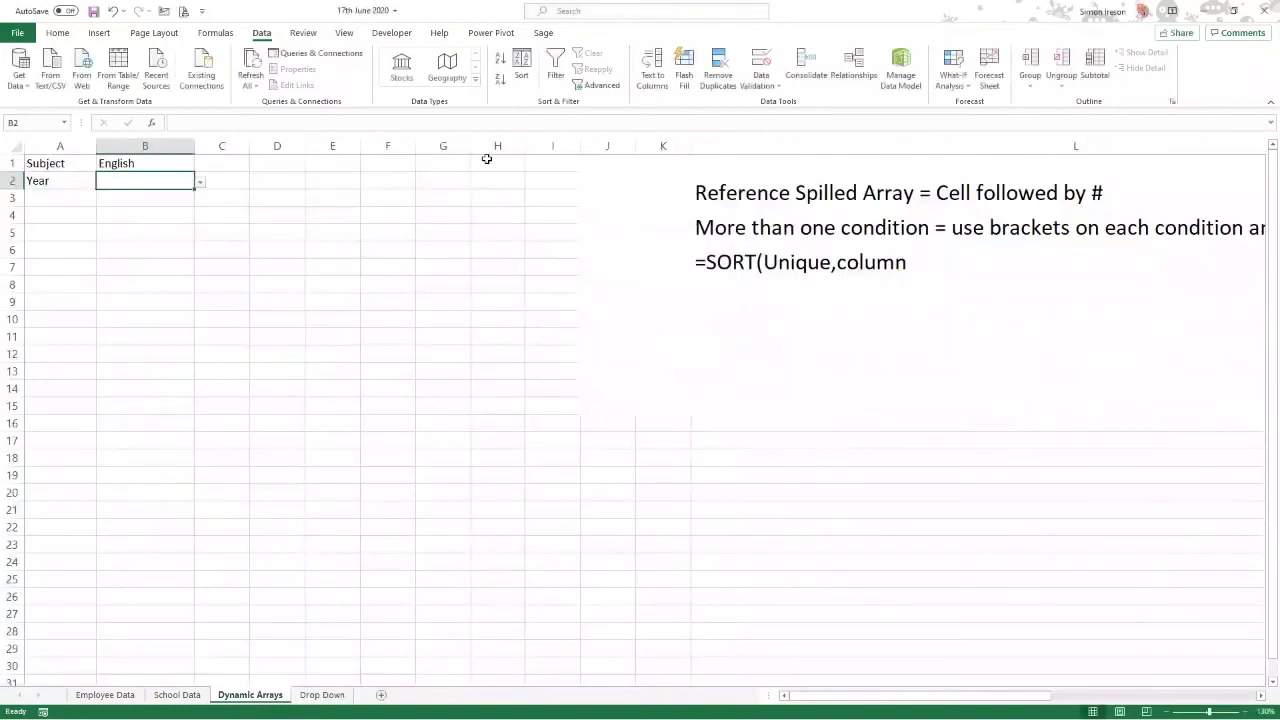
Choose year 7 from the drop-down list in cell B2.
{"action": "left_click", "coordinate": [201, 185]}
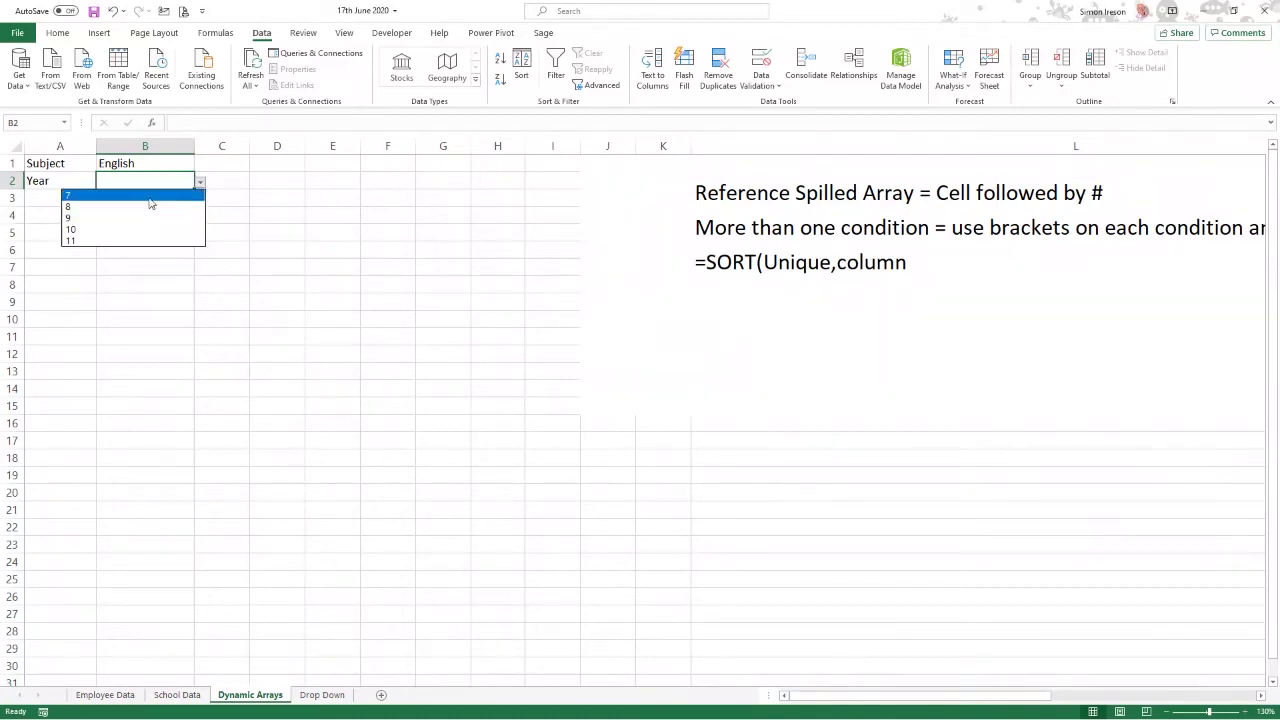
{"action": "left_click", "coordinate": [100, 195]}
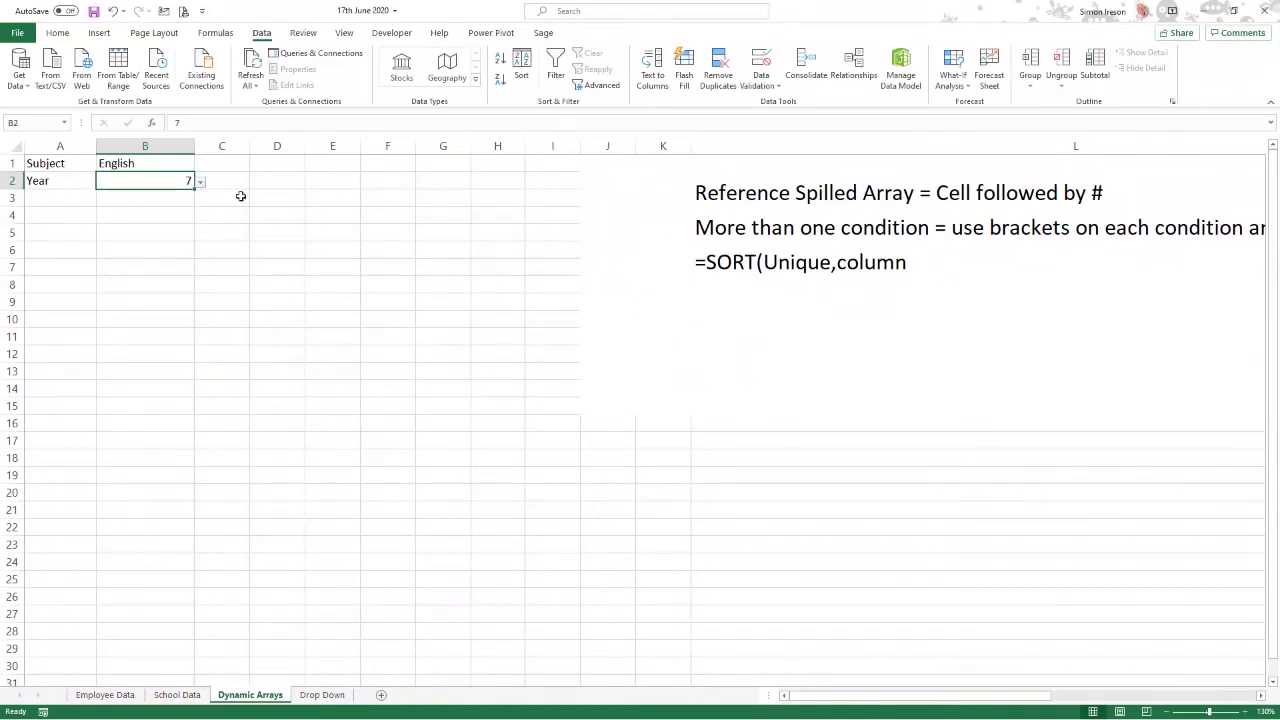
Start a FILTER formula in cell E1 of the Dynamic Arrays sheet with the whole School Data table, SchoolPassRateTble, as its array.
{"action": "left_click", "coordinate": [326, 164]}
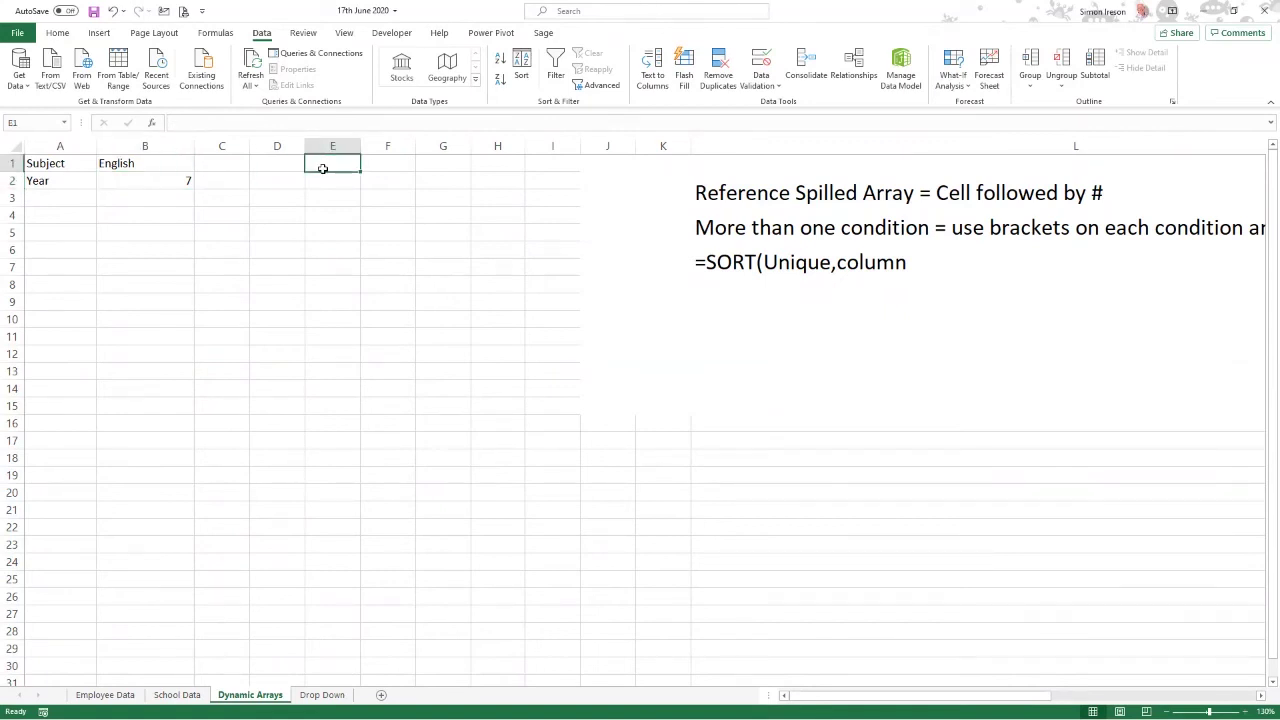
{"action": "type", "text": "=filter"}
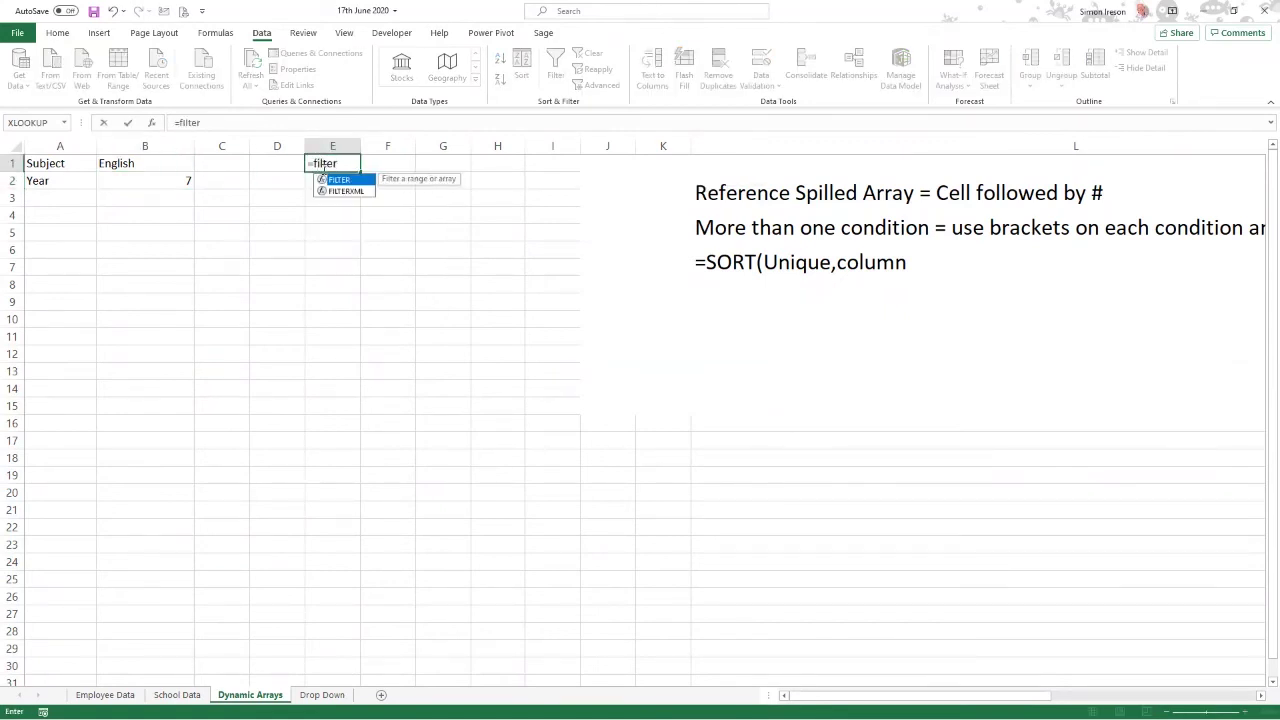
{"action": "type", "text": "("}
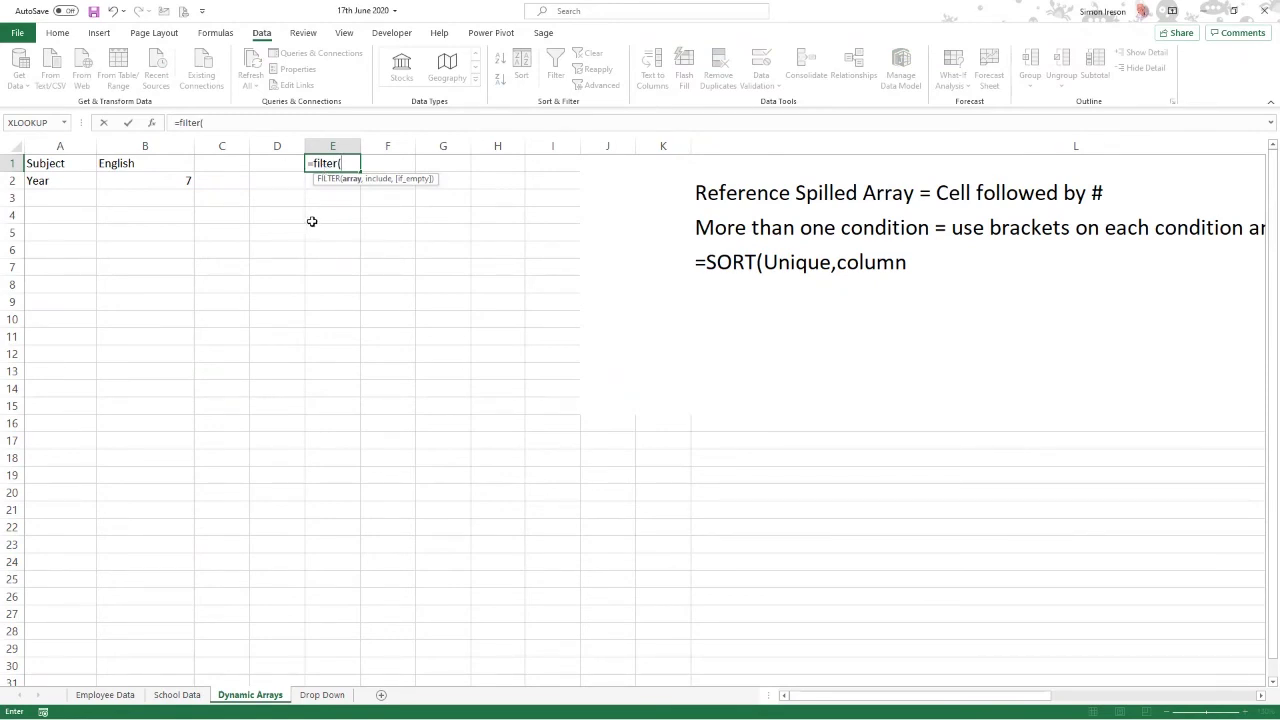
{"action": "left_click", "coordinate": [178, 695]}
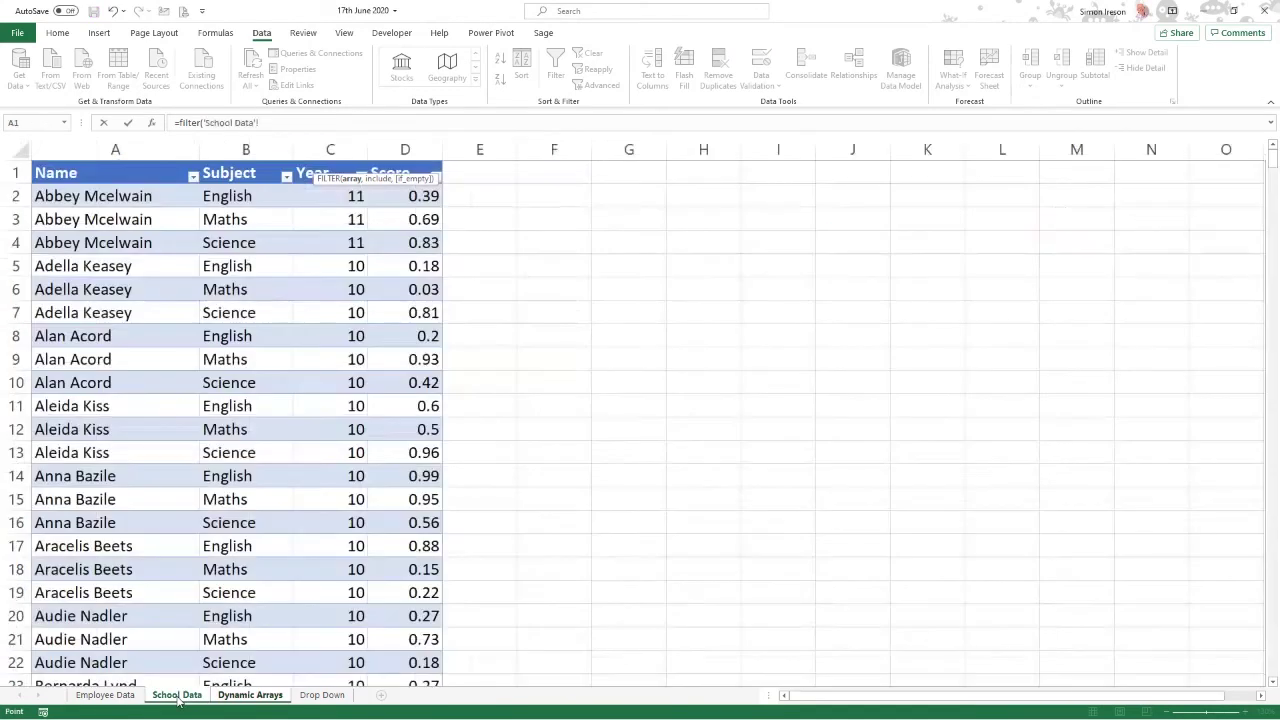
{"action": "left_click", "coordinate": [31, 160]}
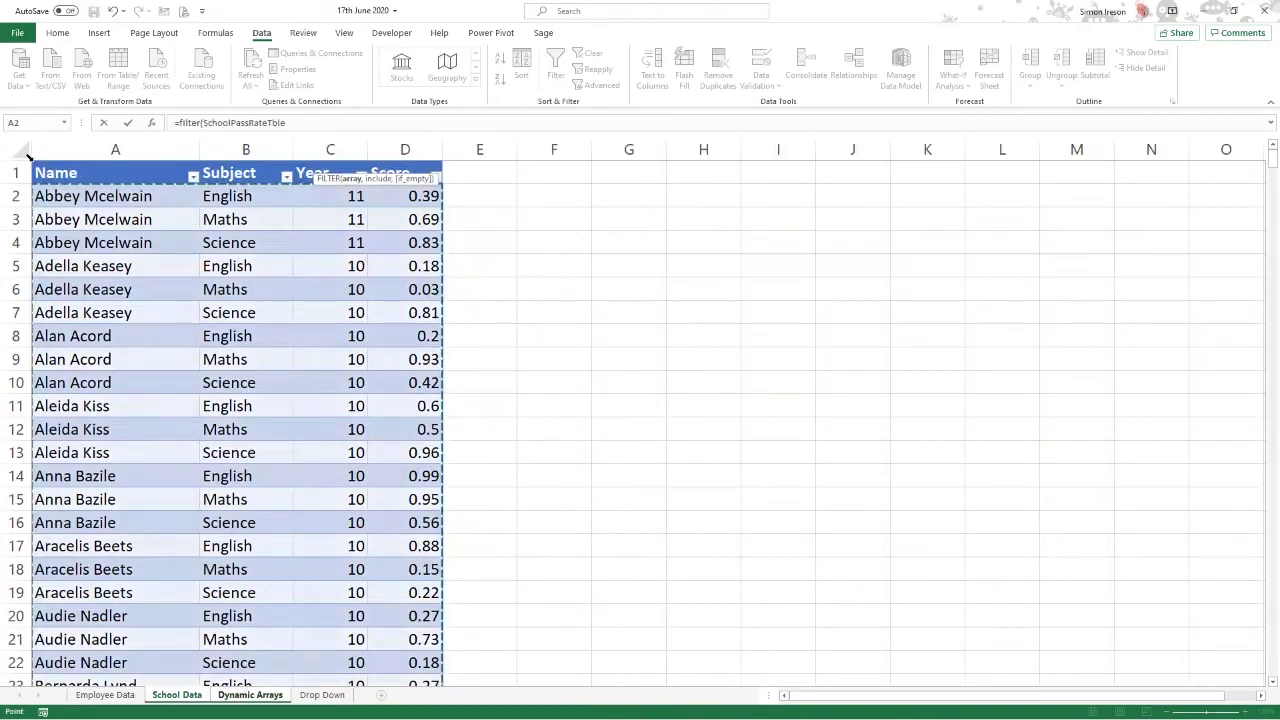
{"action": "key", "text": "Return"}
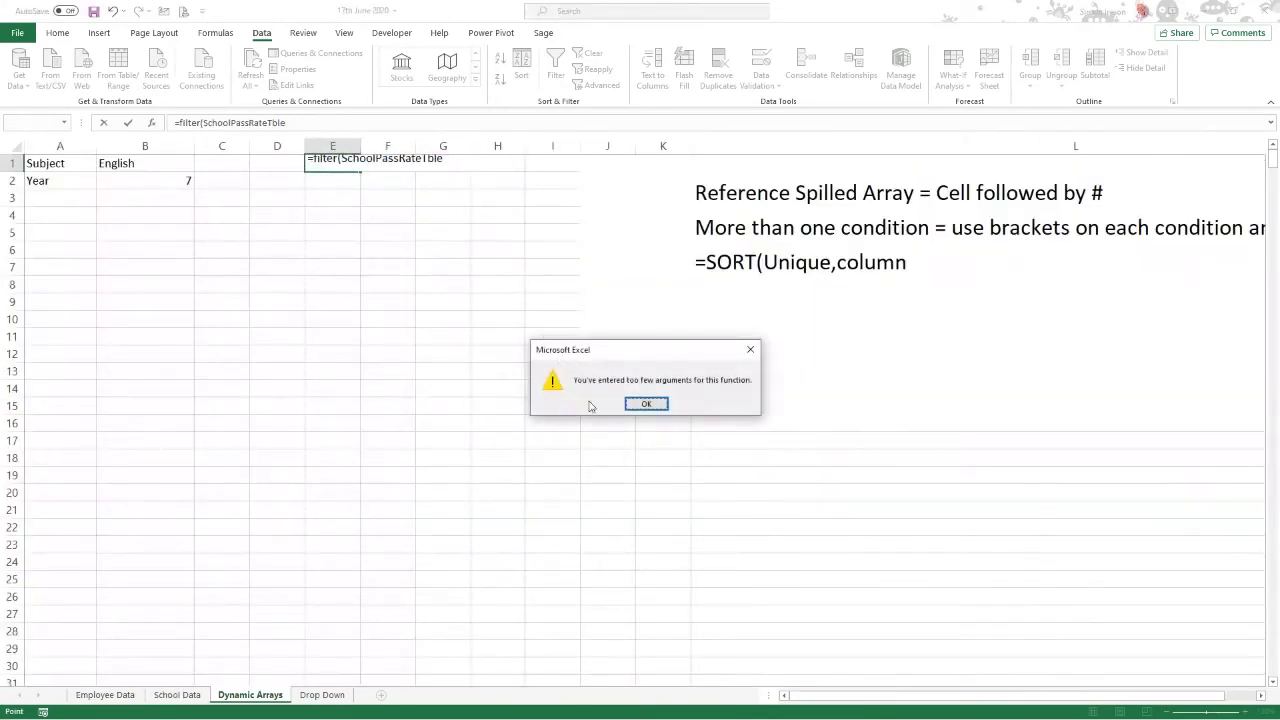
{"action": "left_click", "coordinate": [646, 404]}
{"action": "left_click", "coordinate": [318, 122]}
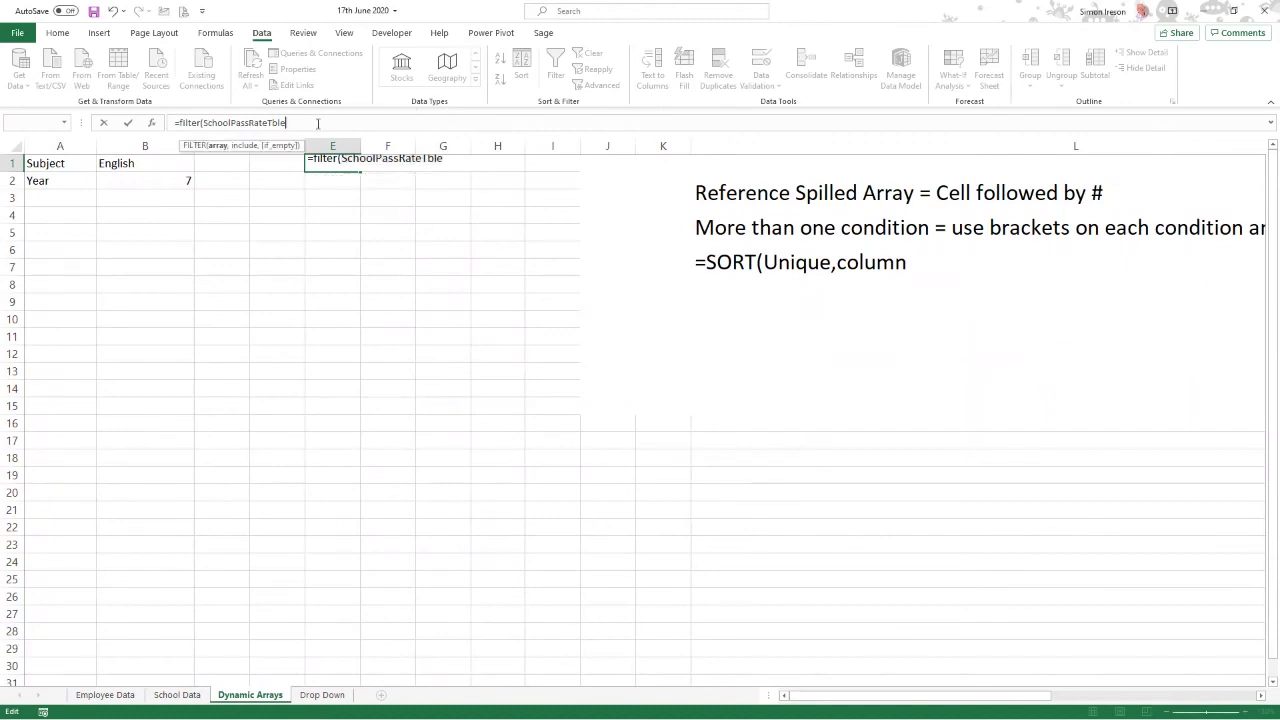
Add a first bracketed include condition to the FILTER formula, matching SchoolPassRateTble[Subject] to cell B1 on the Dynamic Arrays sheet.
{"action": "type", "text": ",("}
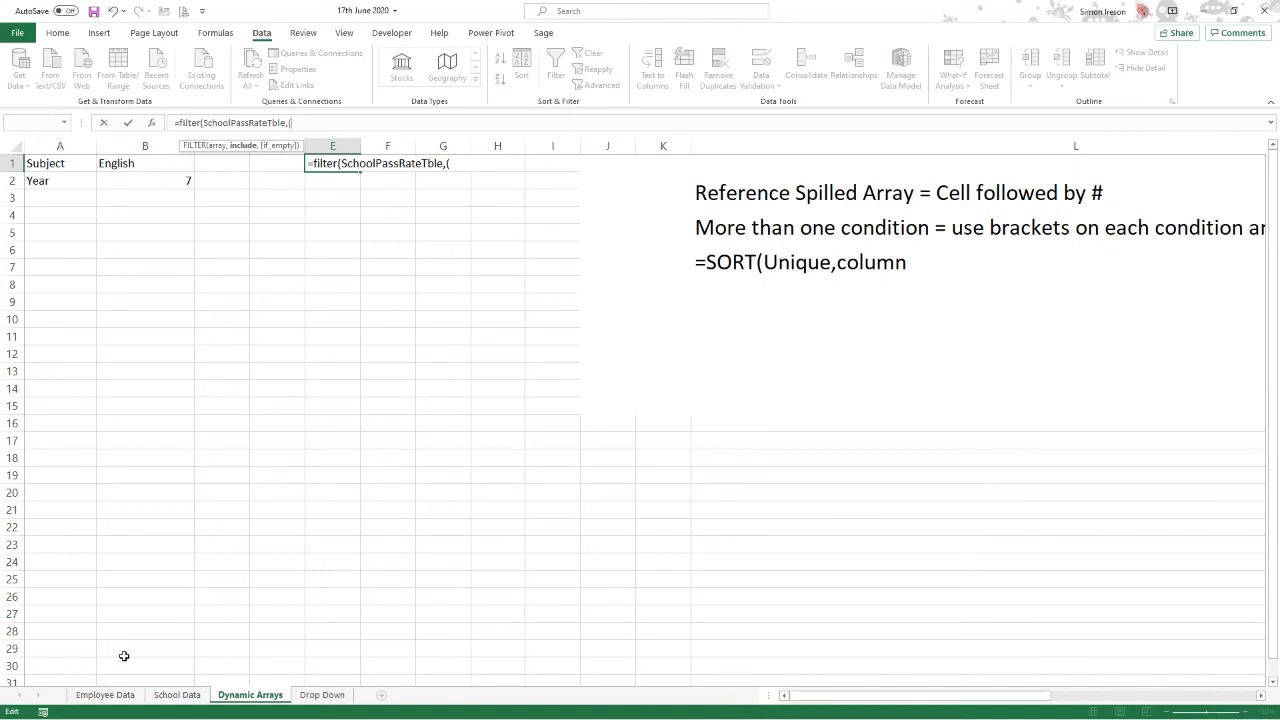
{"action": "left_click", "coordinate": [177, 694]}
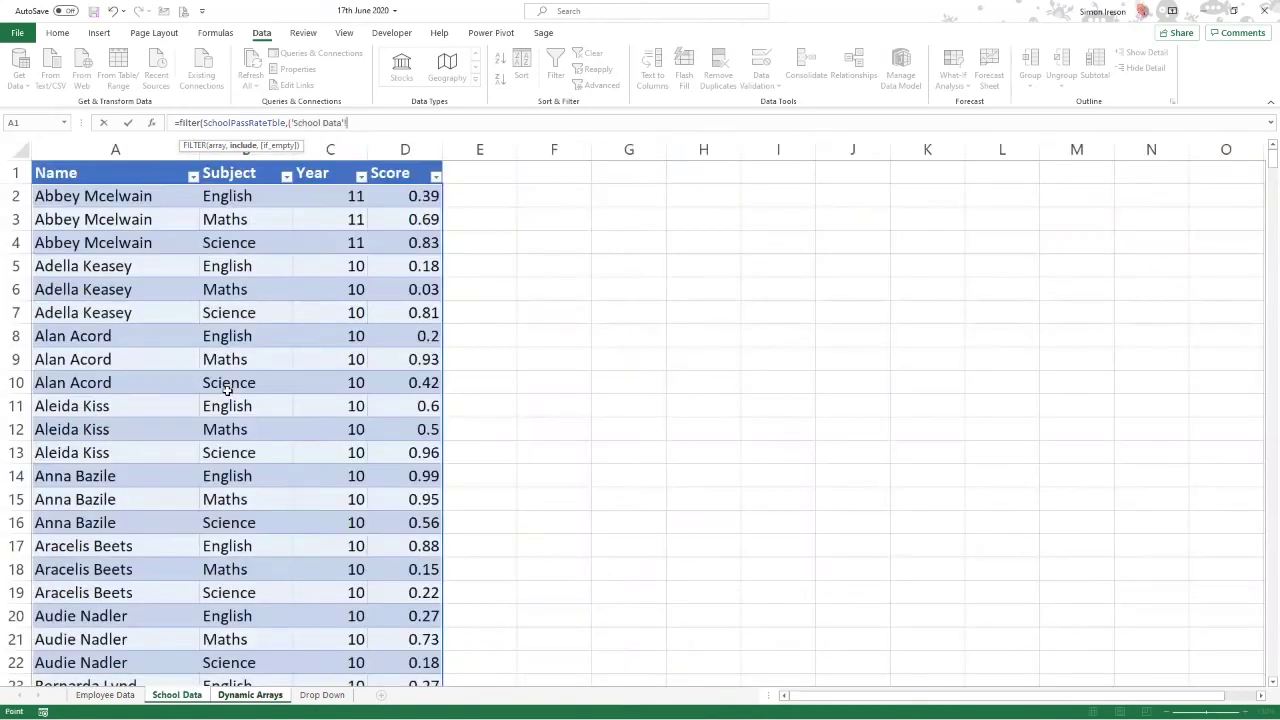
{"action": "left_click", "coordinate": [244, 166]}
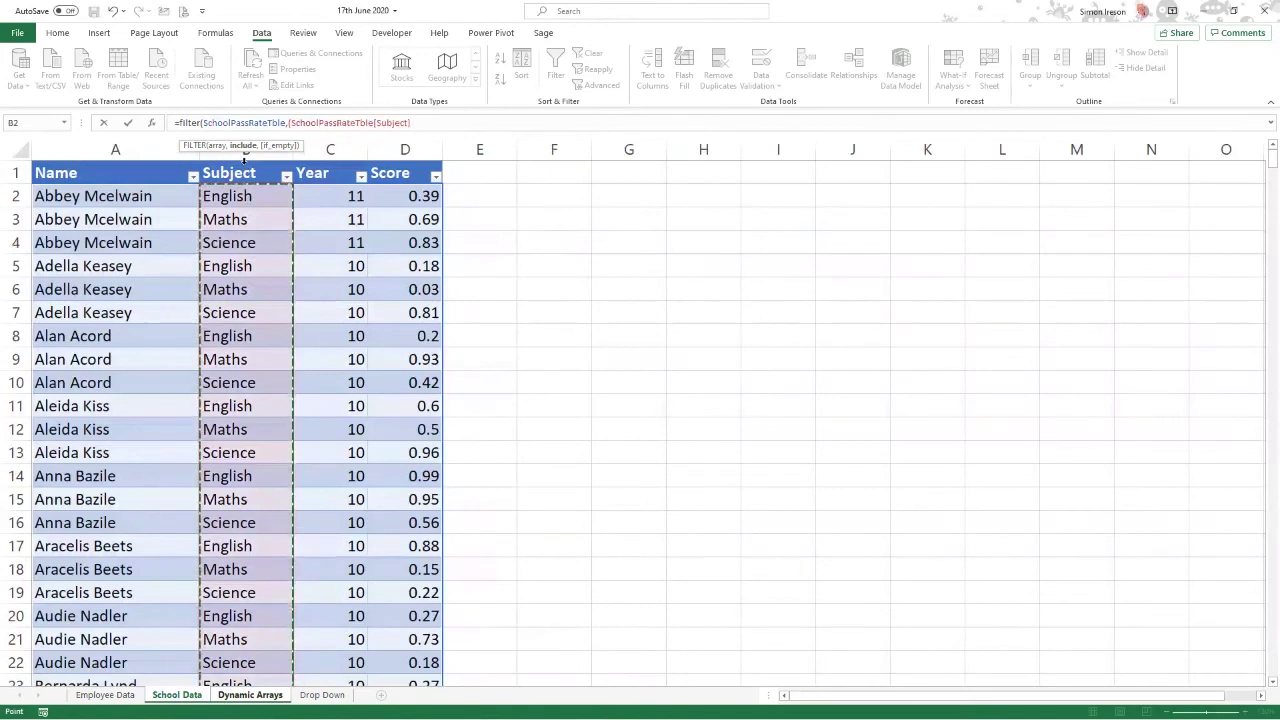
{"action": "left_click", "coordinate": [320, 694]}
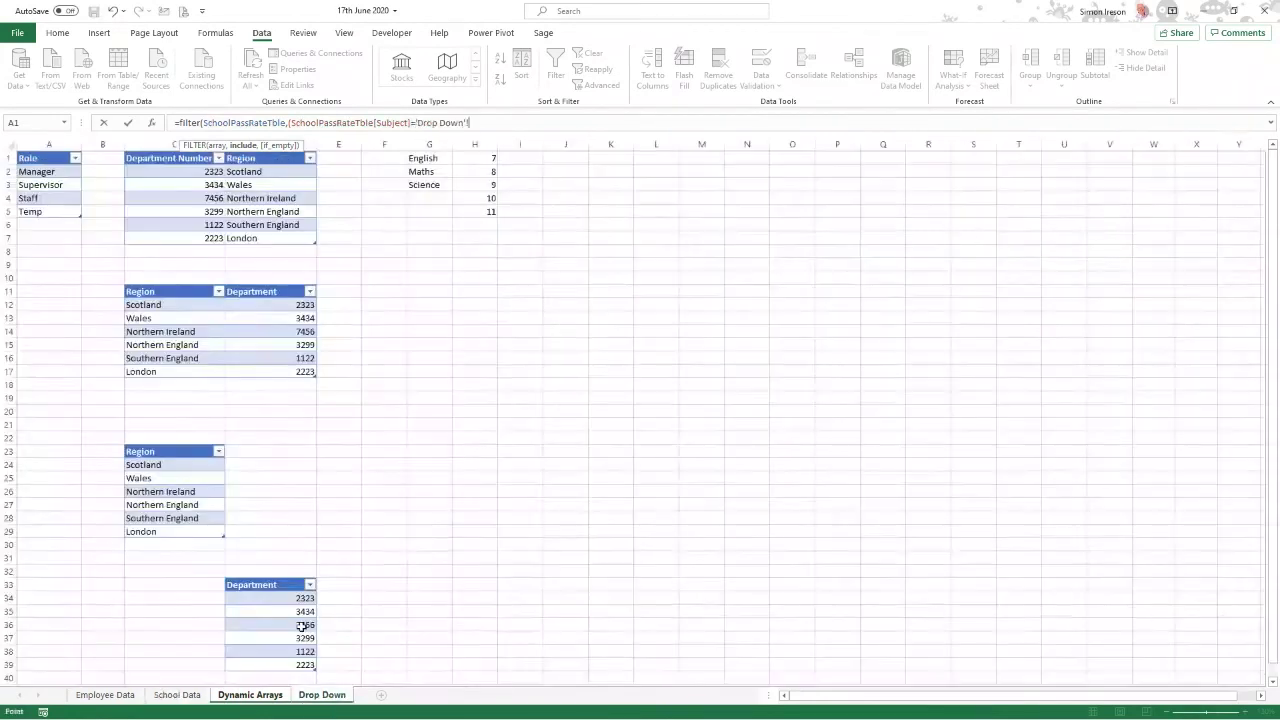
{"action": "left_click", "coordinate": [244, 694]}
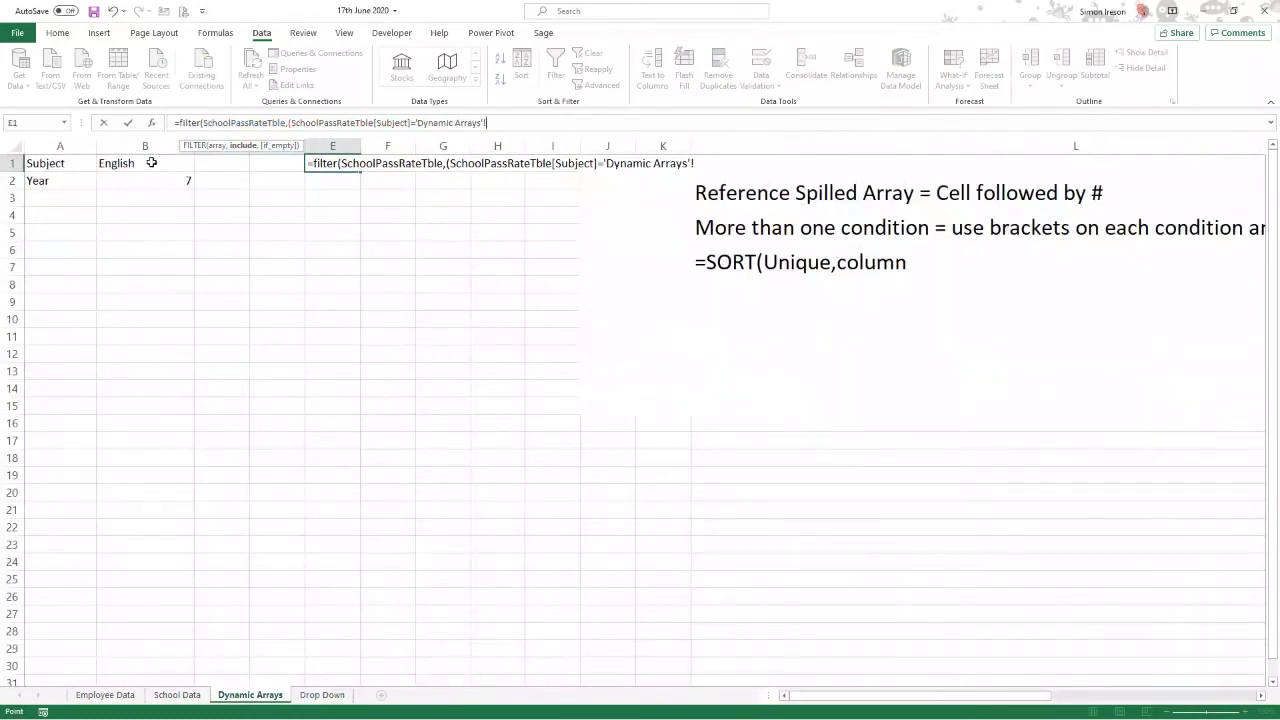
{"action": "left_click", "coordinate": [151, 163]}
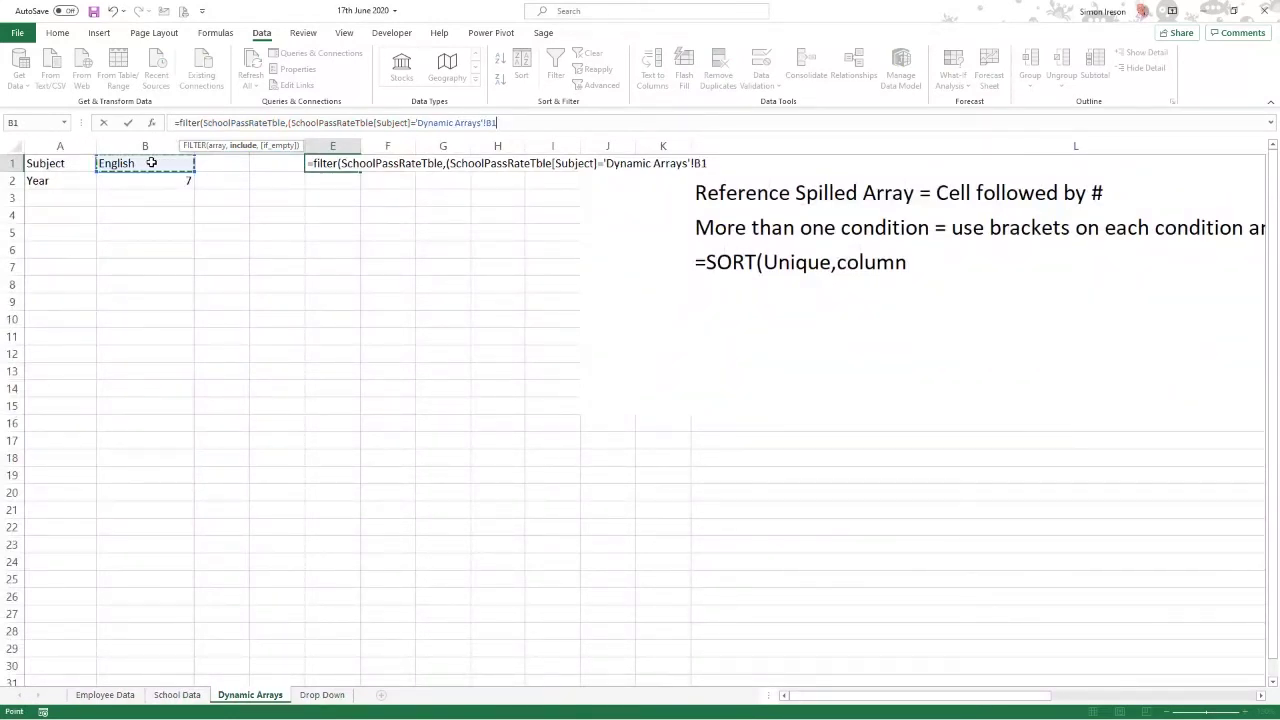
Multiply by a second bracketed condition matching SchoolPassRateTble[Year] to cell B2 on the Dynamic Arrays sheet, and complete the FILTER formula.
{"action": "type", "text": ")*("}
{"action": "left_click", "coordinate": [181, 697]}
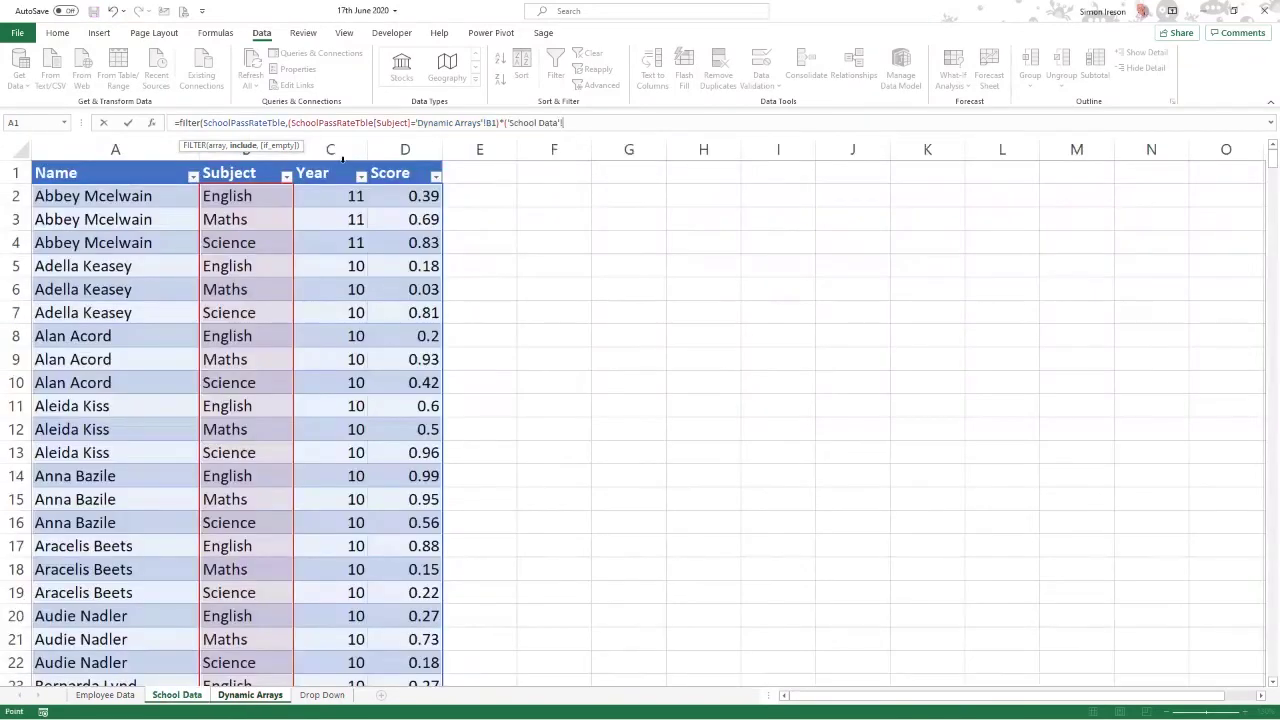
{"action": "left_click", "coordinate": [343, 160]}
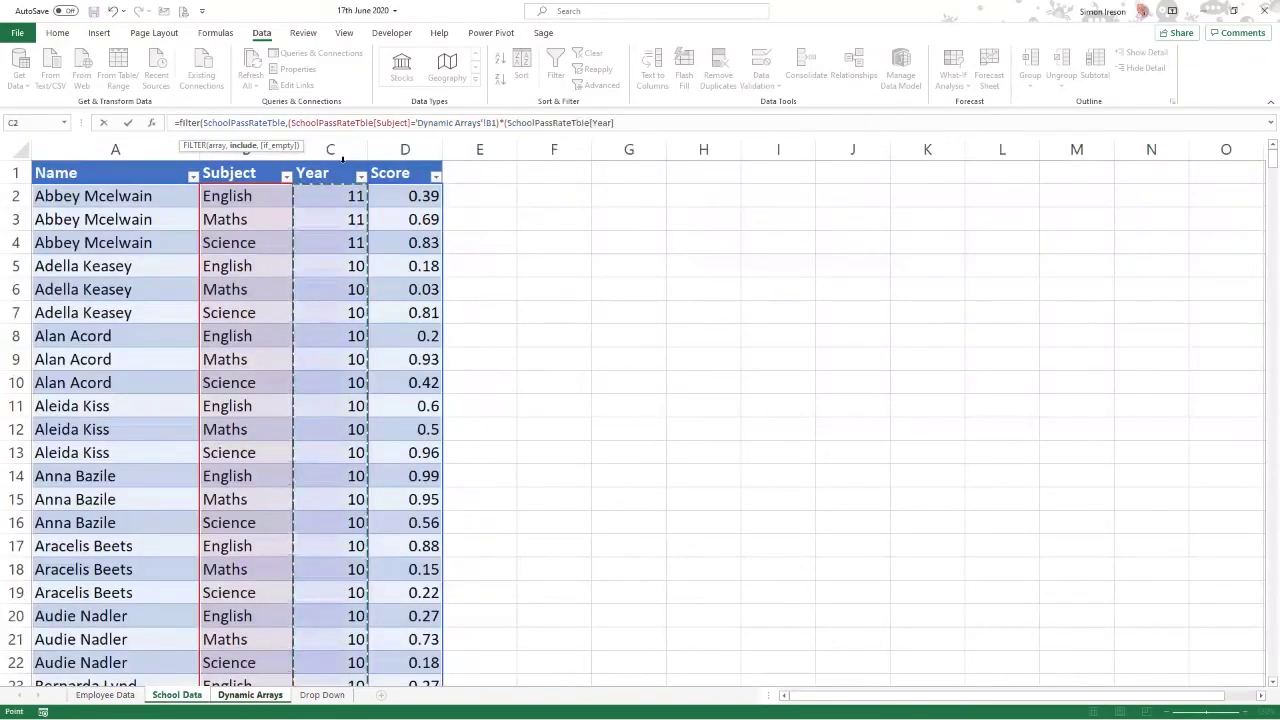
{"action": "type", "text": "="}
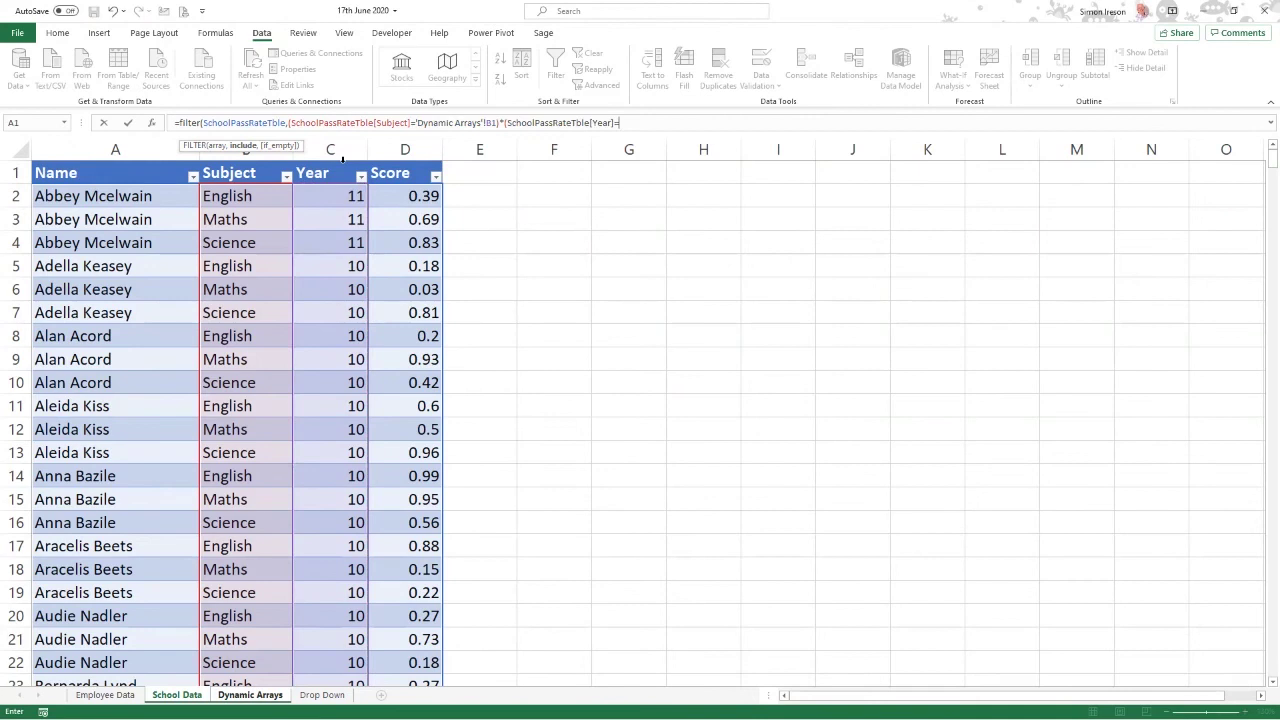
{"action": "left_click", "coordinate": [226, 701]}
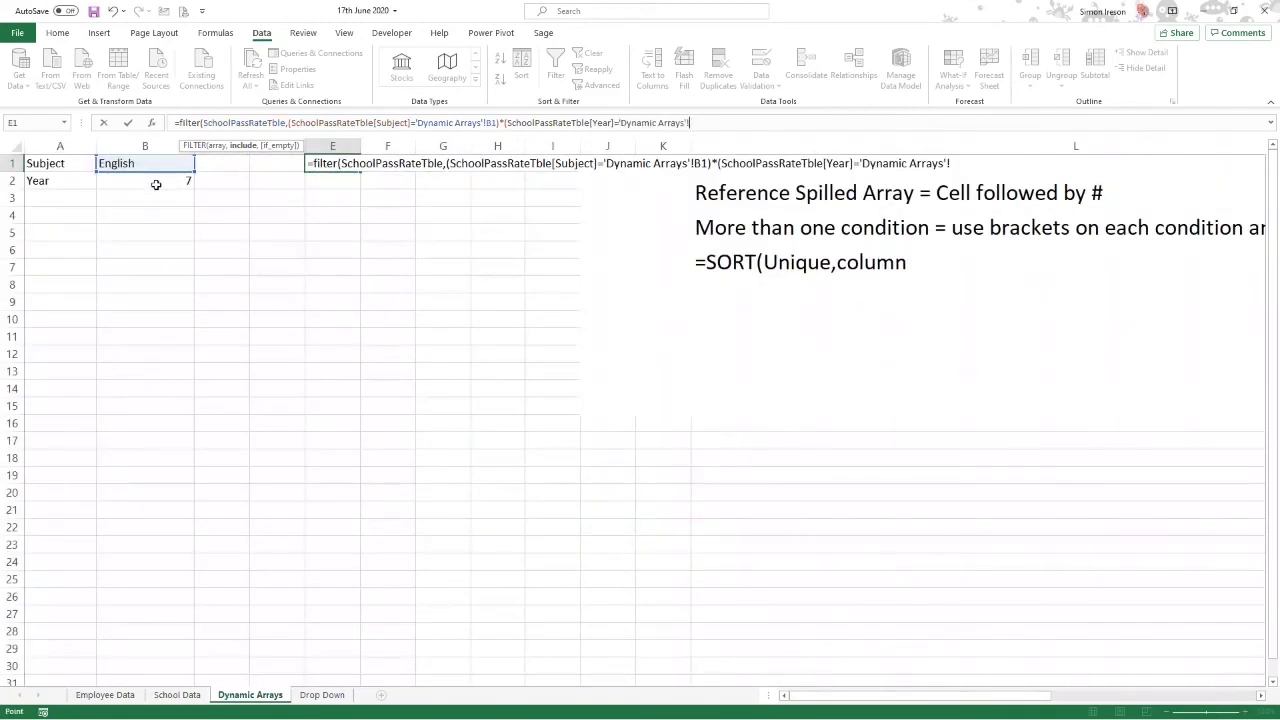
{"action": "left_click", "coordinate": [156, 182]}
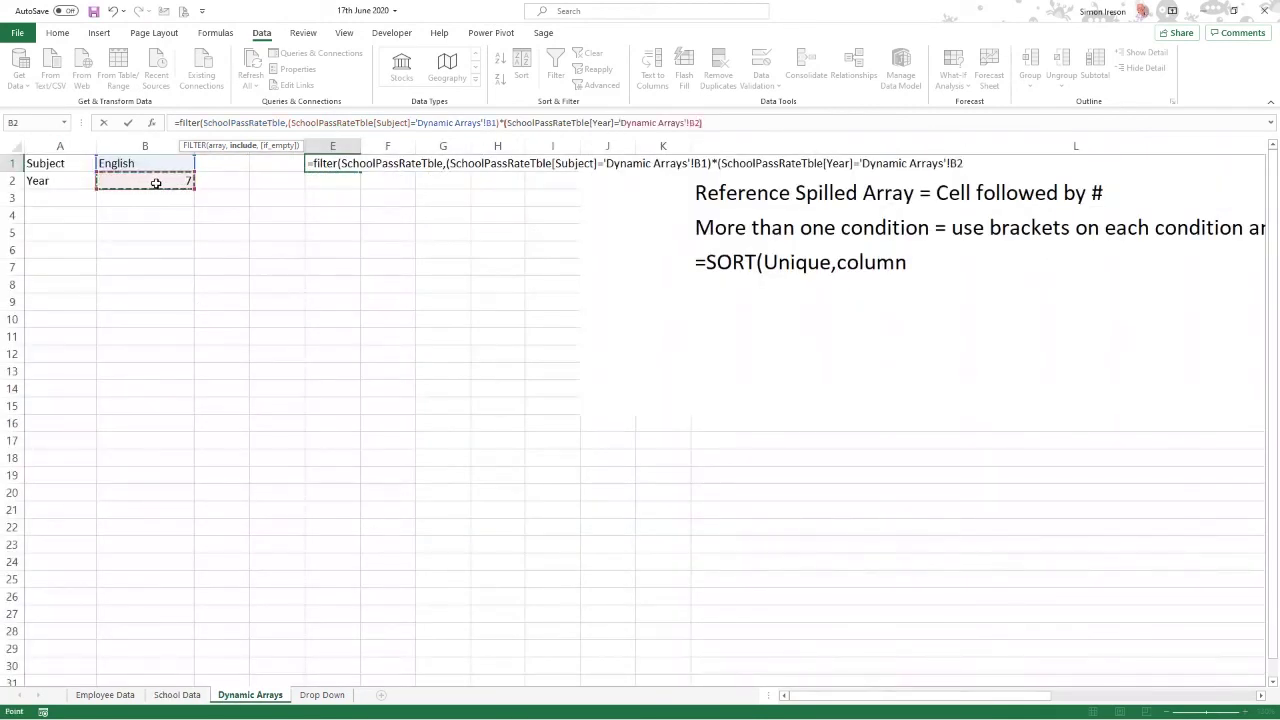
{"action": "type", "text": "))"}
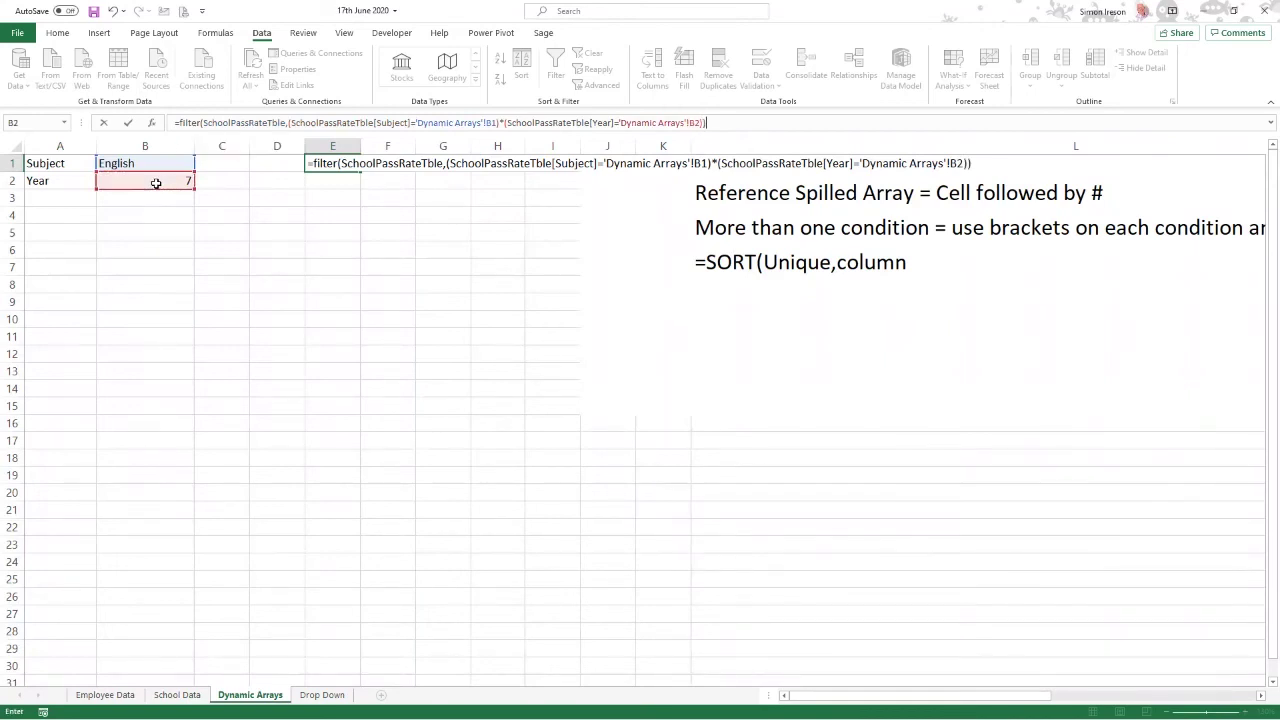
{"action": "key", "text": "Return"}
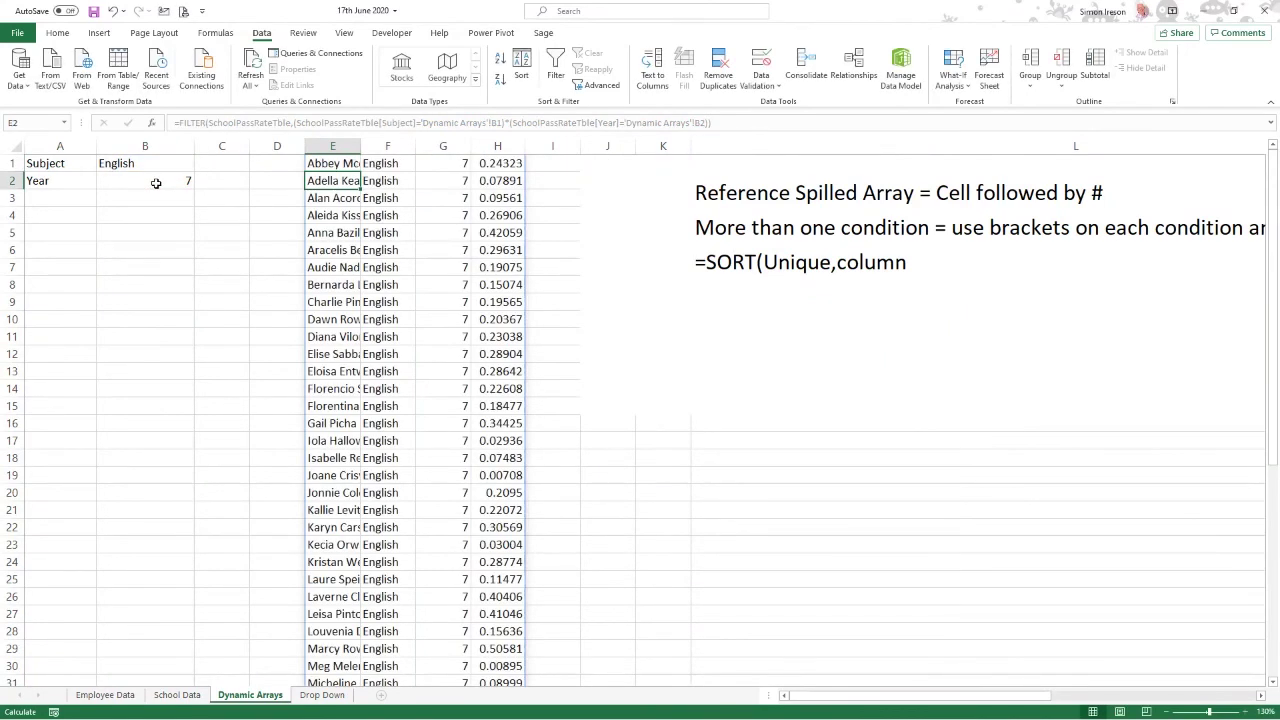
Examine the spilled FILTER results from E1 down to their last row, checking the formula and the criteria cells B1 and B2.
{"action": "key", "text": "Up"}
{"action": "key", "text": "Right"}
{"action": "key", "text": "Left"}
{"action": "key", "text": "Right"}
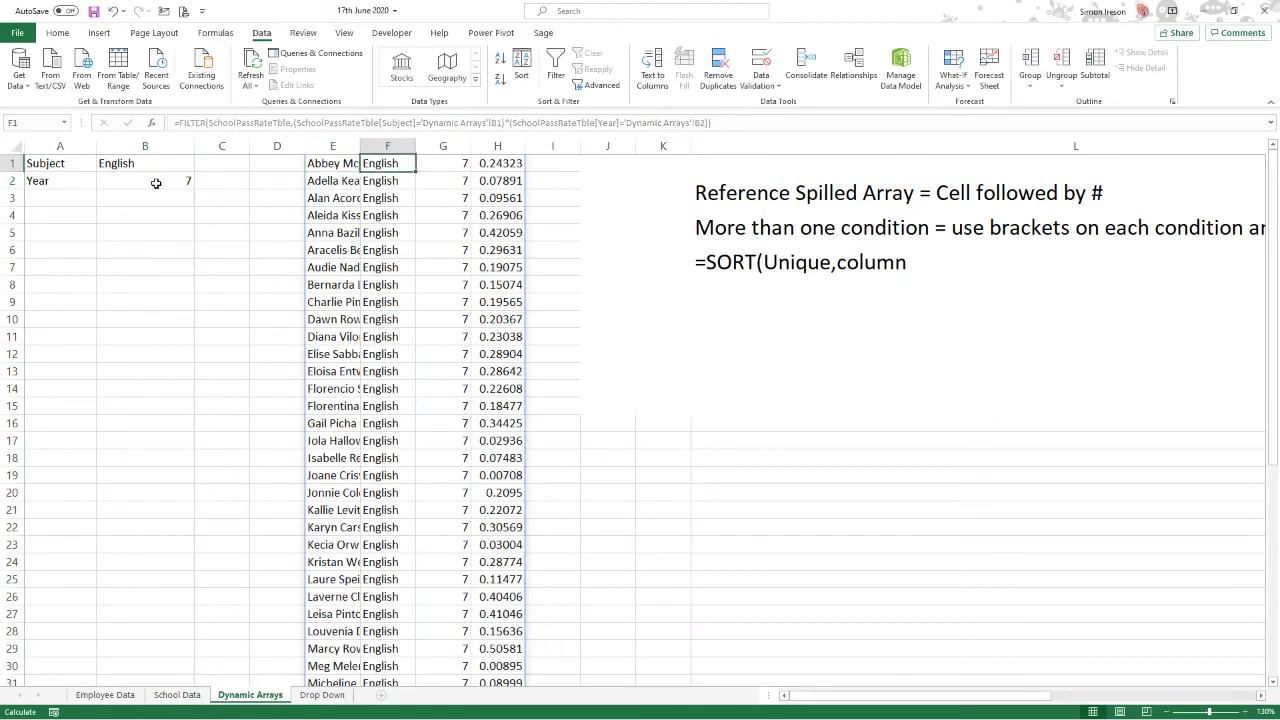
{"action": "key", "text": "Left"}
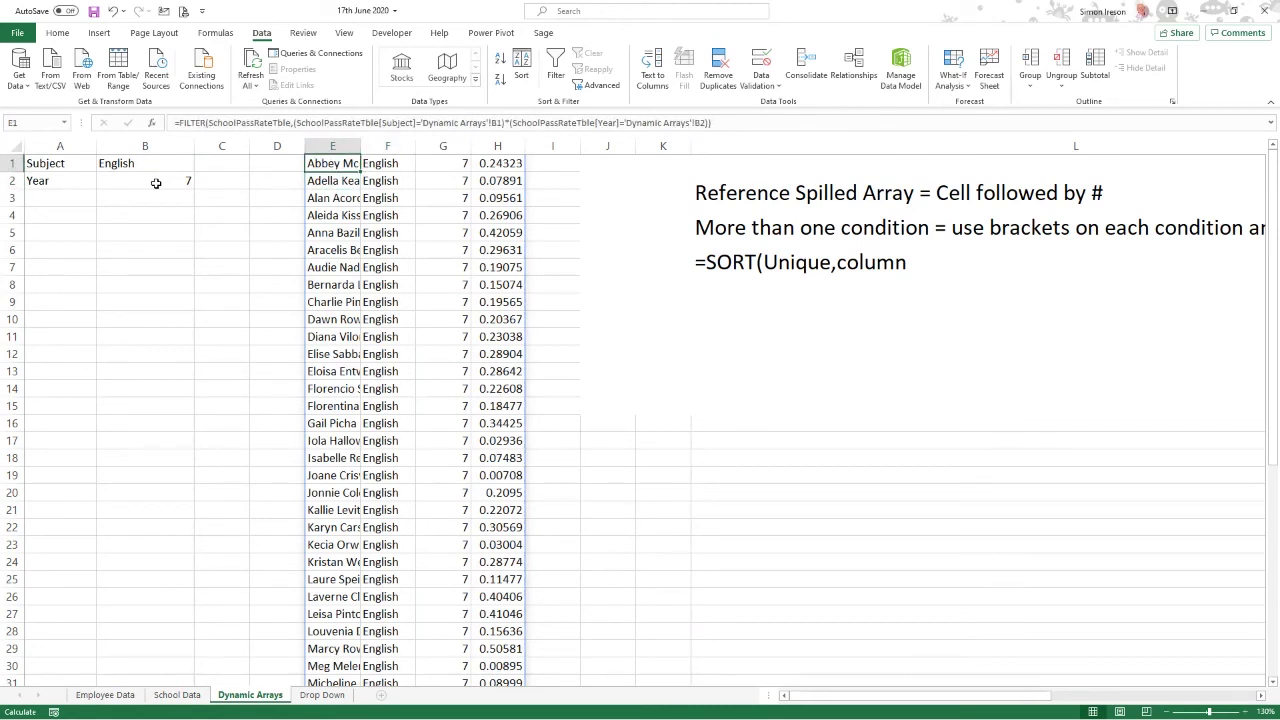
{"action": "left_click", "coordinate": [149, 163]}
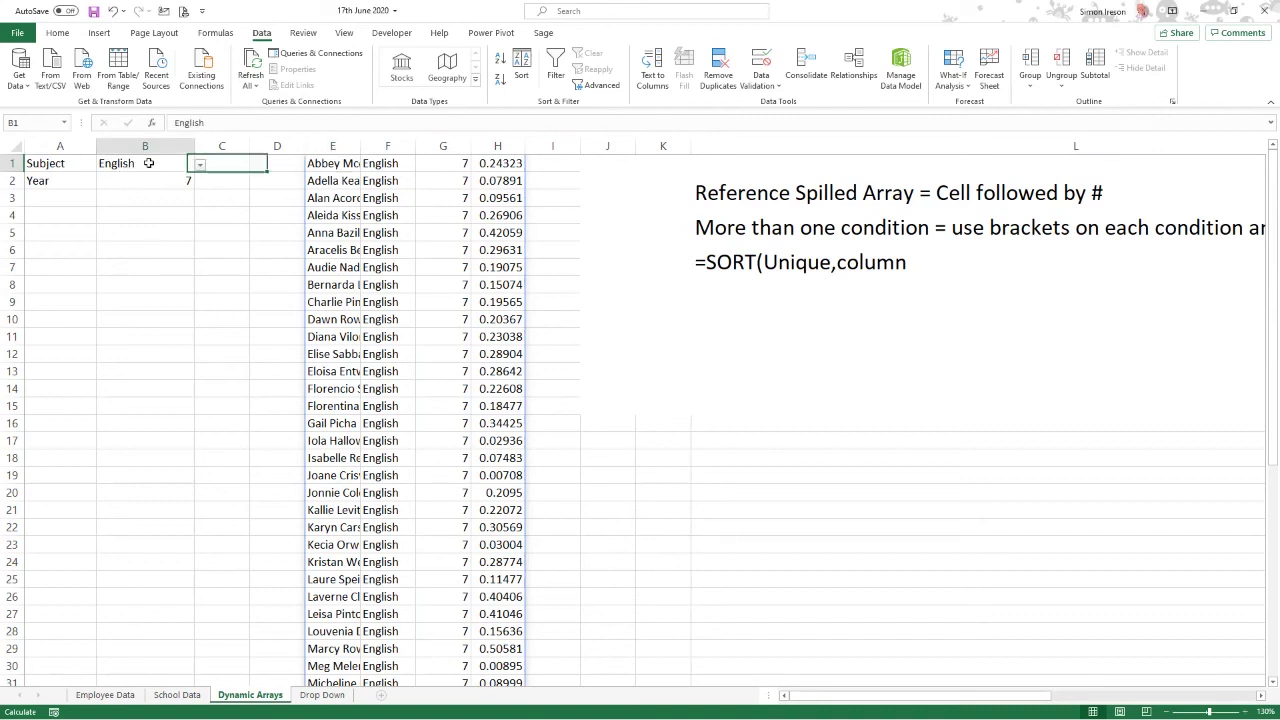
{"action": "left_click", "coordinate": [150, 186]}
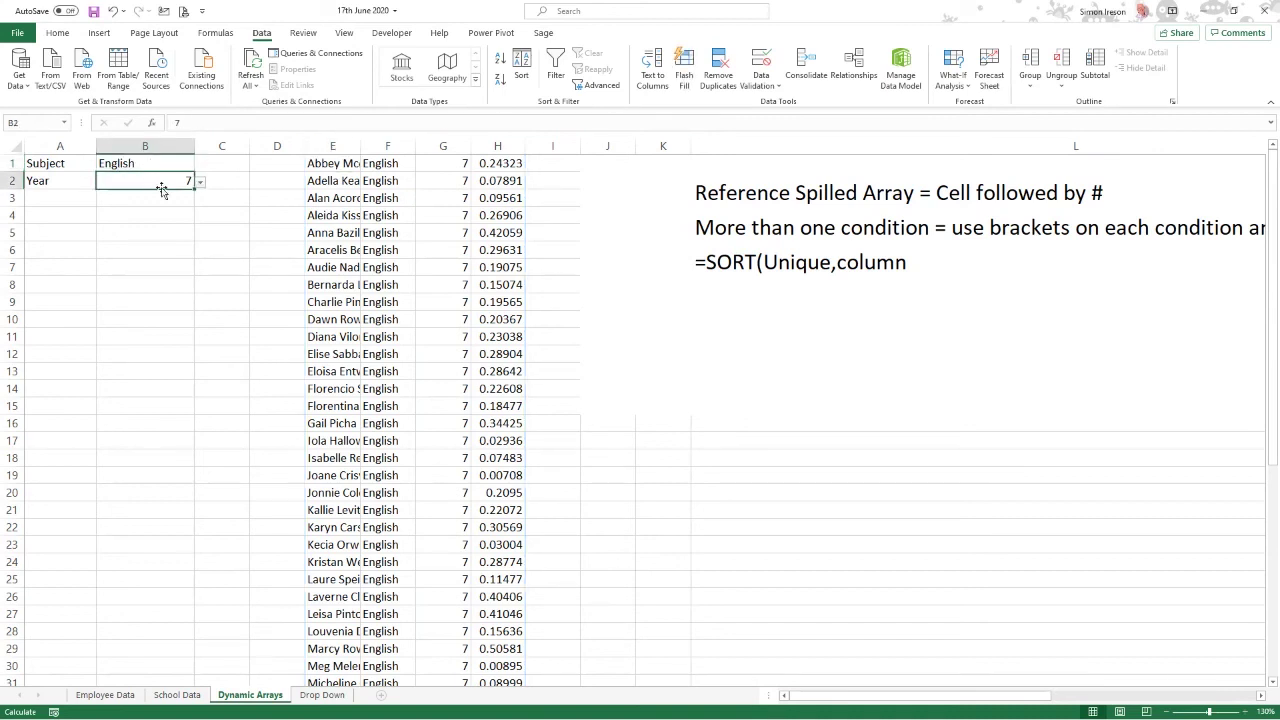
{"action": "key", "text": "Right"}
{"action": "key", "text": "Right"}
{"action": "key", "text": "Right"}
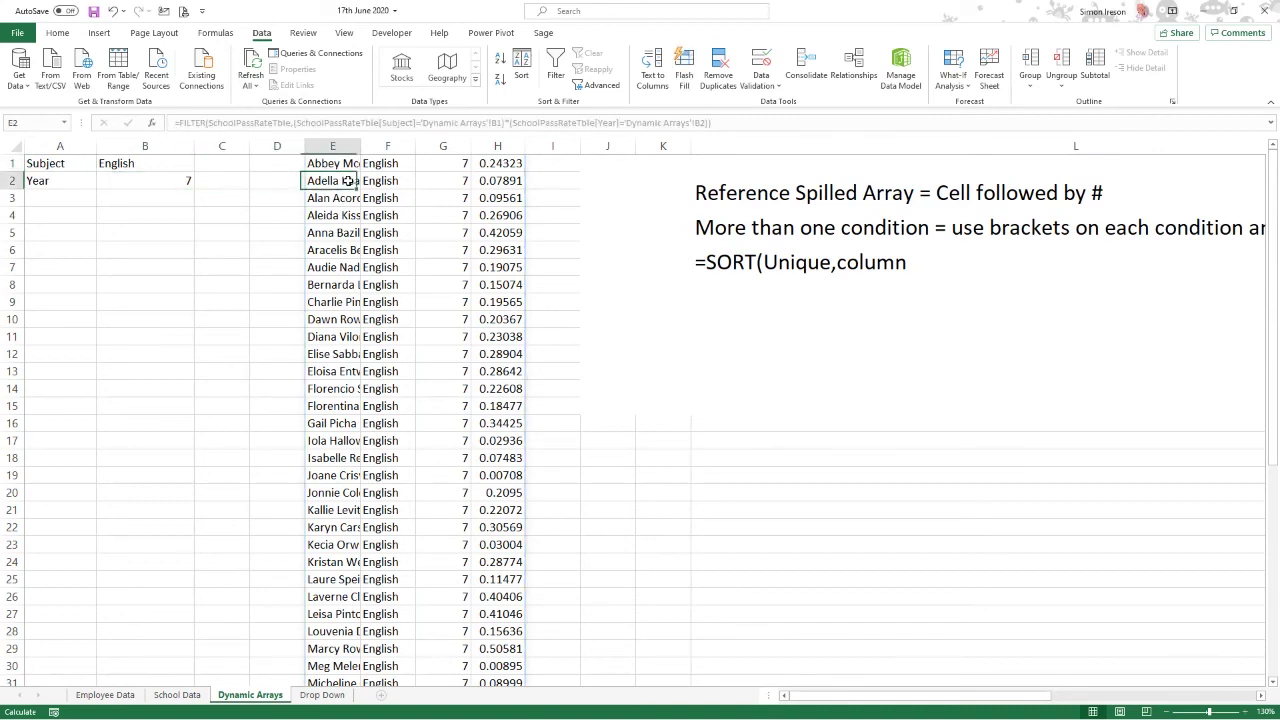
{"action": "key", "text": "Up"}
{"action": "key", "text": "Down"}
{"action": "key", "text": "Down"}
{"action": "key", "text": "Down"}
{"action": "key", "text": "Up"}
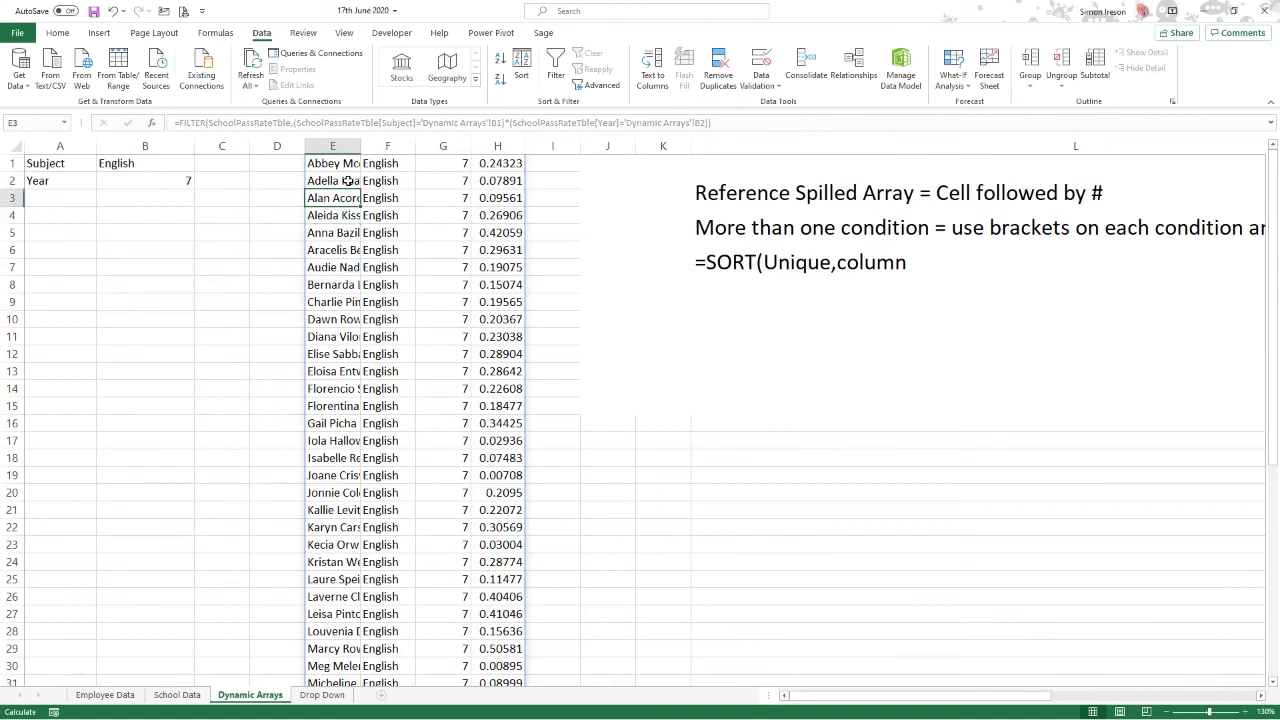
{"action": "key", "text": "ctrl+Down"}
{"action": "key", "text": "Down"}
{"action": "key", "text": "Up"}
{"action": "key", "text": "Up"}
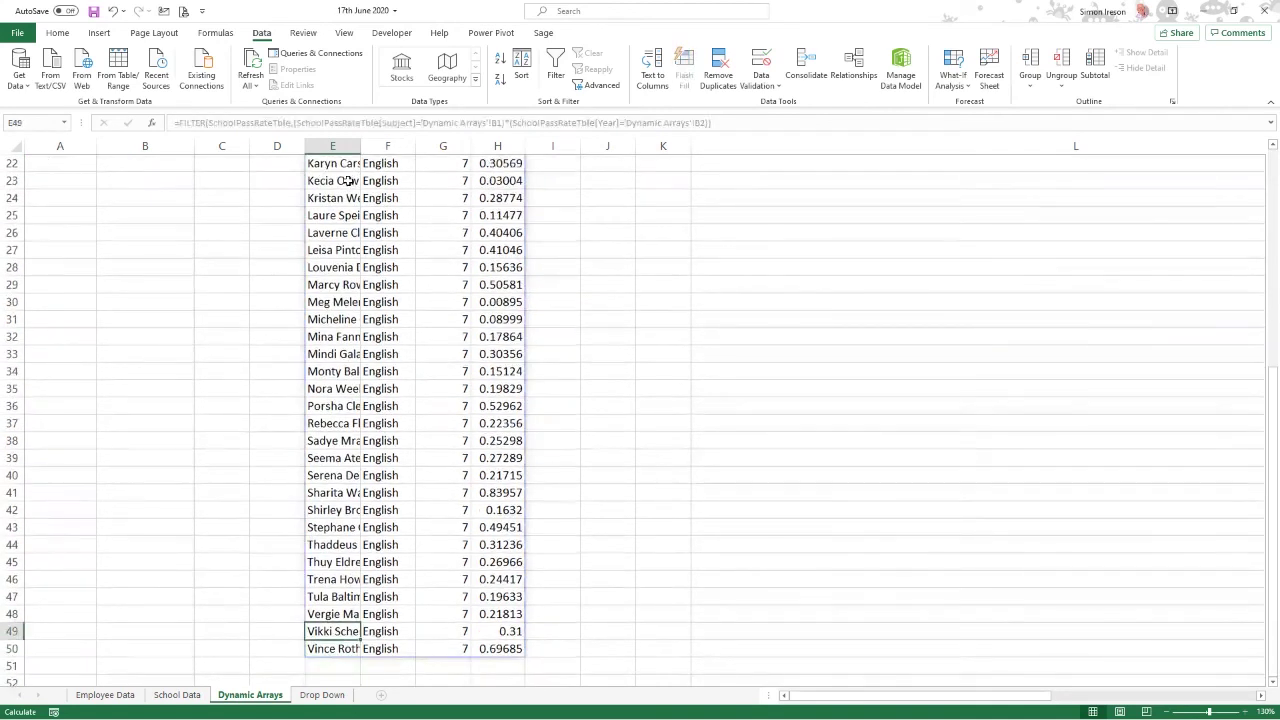
Try entering the text Test in cell E20 inside the FILTER spill range, and check the formula cell E1.
{"action": "key", "text": "ctrl+Up"}
{"action": "key", "text": "Down"}
{"action": "key", "text": "Down"}
{"action": "key", "text": "Down"}
{"action": "key", "text": "Down"}
{"action": "key", "text": "Down"}
{"action": "key", "text": "Down"}
{"action": "key", "text": "Down"}
{"action": "key", "text": "Down"}
{"action": "key", "text": "Down"}
{"action": "key", "text": "Down"}
{"action": "key", "text": "Down"}
{"action": "key", "text": "Down"}
{"action": "key", "text": "Down"}
{"action": "key", "text": "Down"}
{"action": "key", "text": "Down"}
{"action": "key", "text": "Down"}
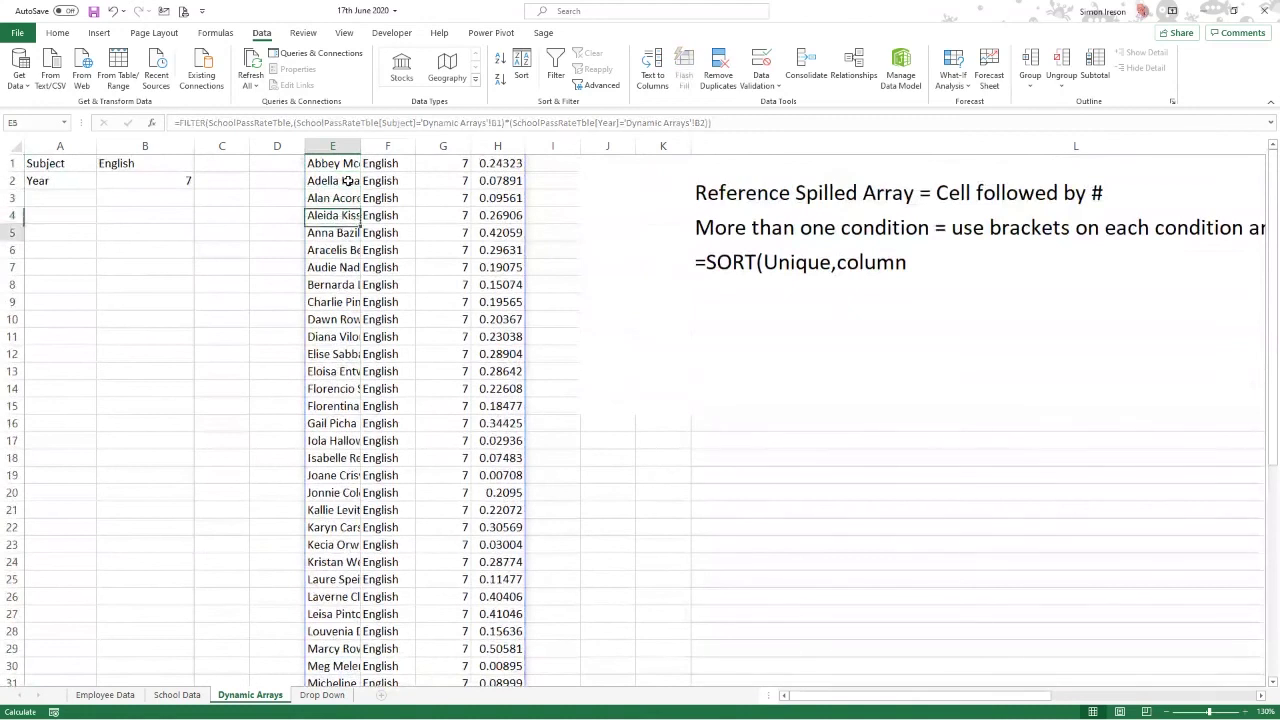
{"action": "key", "text": "Down"}
{"action": "key", "text": "Down"}
{"action": "key", "text": "Down"}
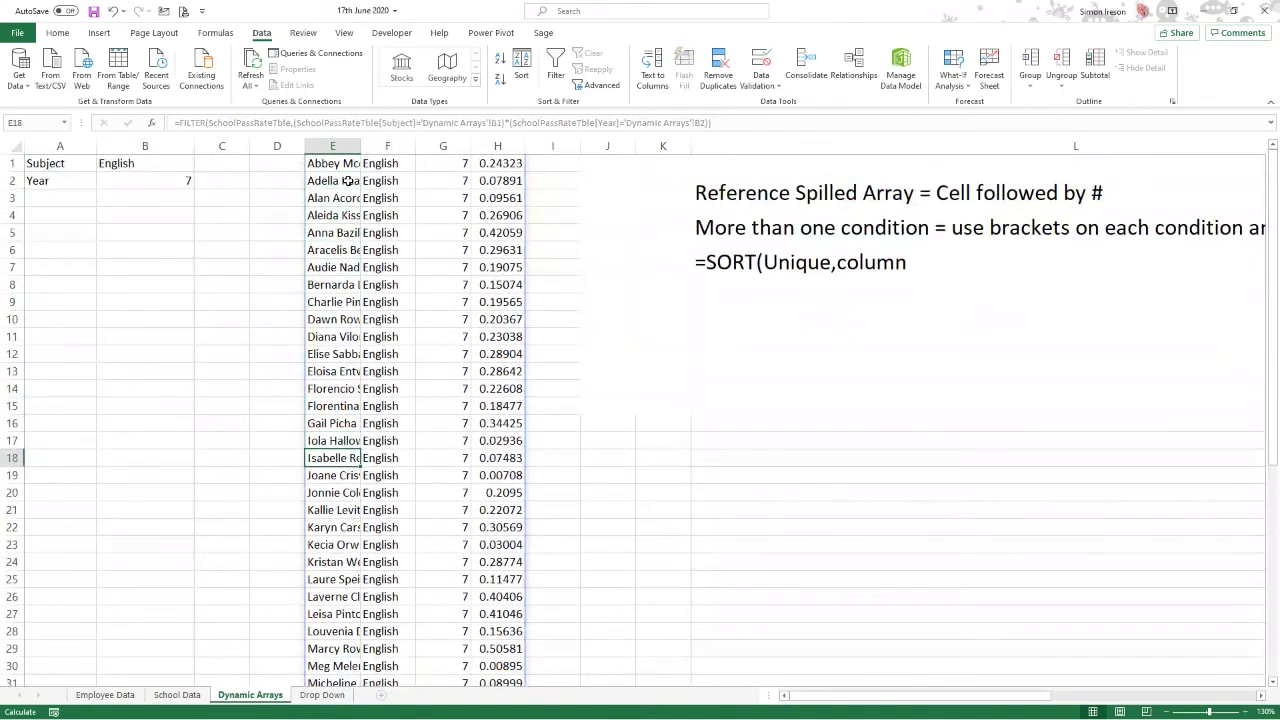
{"action": "type", "text": "Test"}
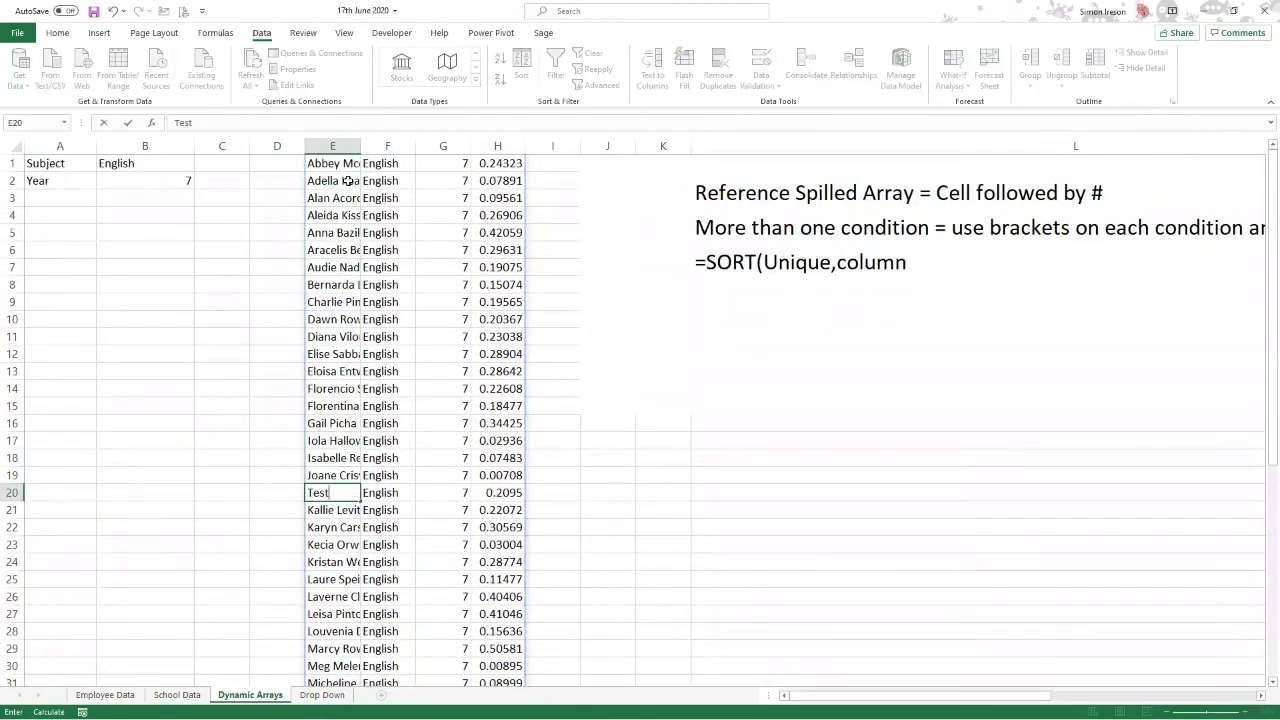
{"action": "key", "text": "Return"}
{"action": "key", "text": "Up"}
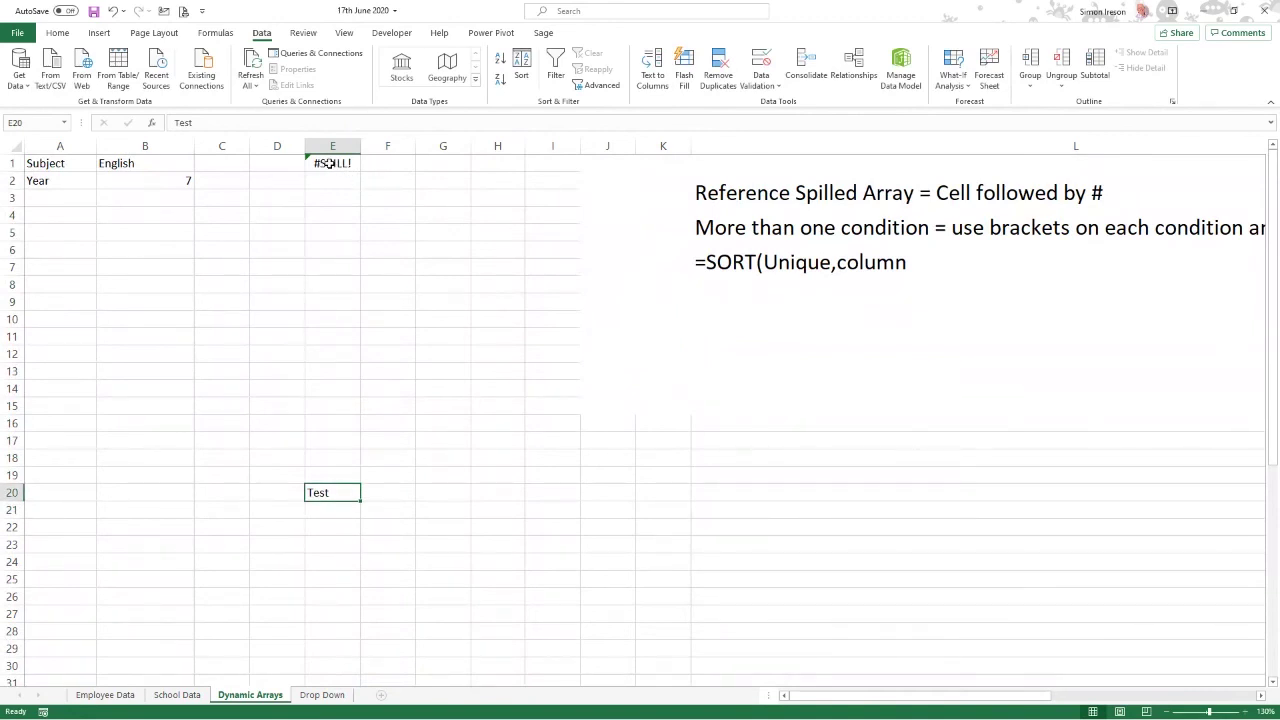
{"action": "left_click", "coordinate": [330, 163]}
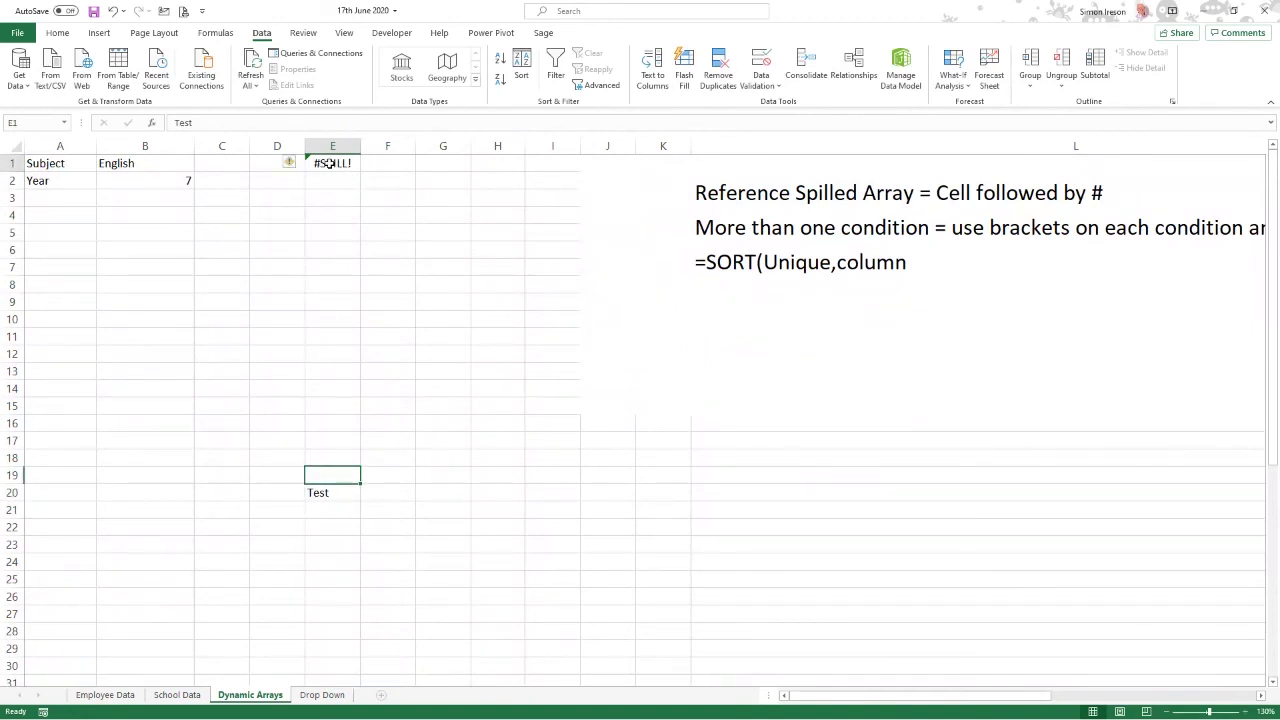
Delete the blocking text from cell E20 to free the FILTER formula's spill range.
{"action": "left_click", "coordinate": [318, 493]}
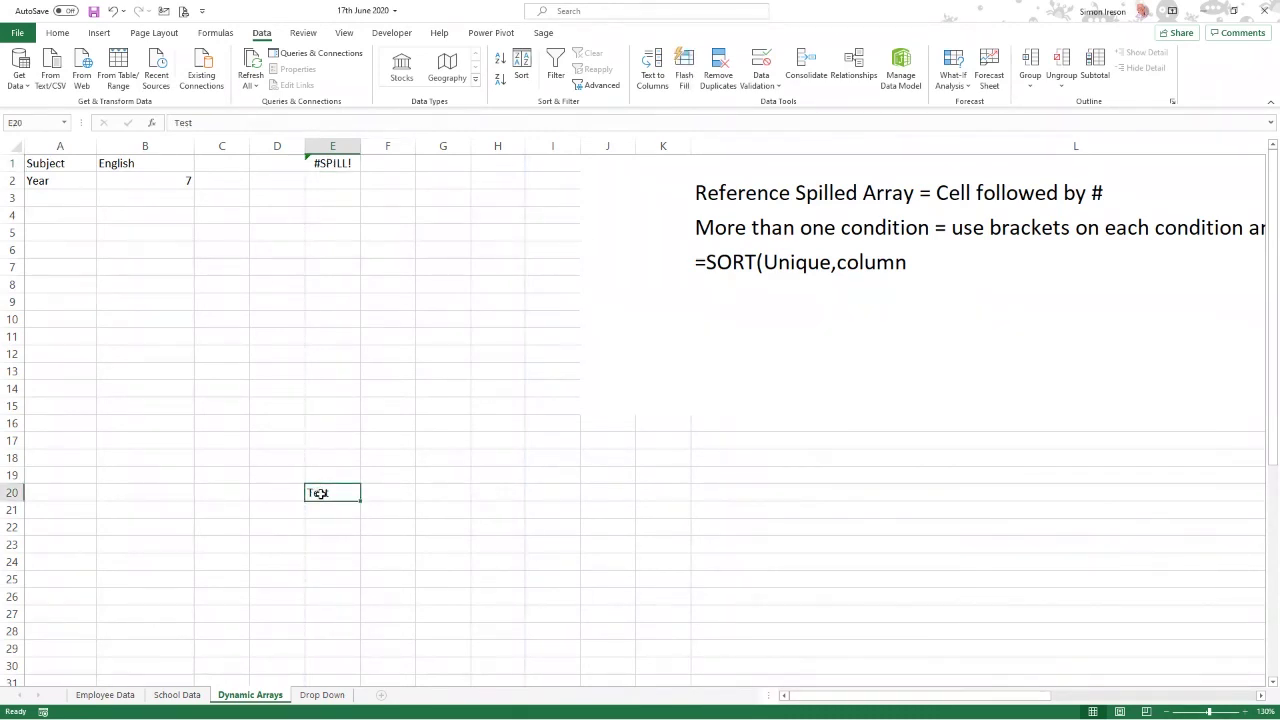
{"action": "key", "text": "Delete"}
{"action": "key", "text": "Up"}
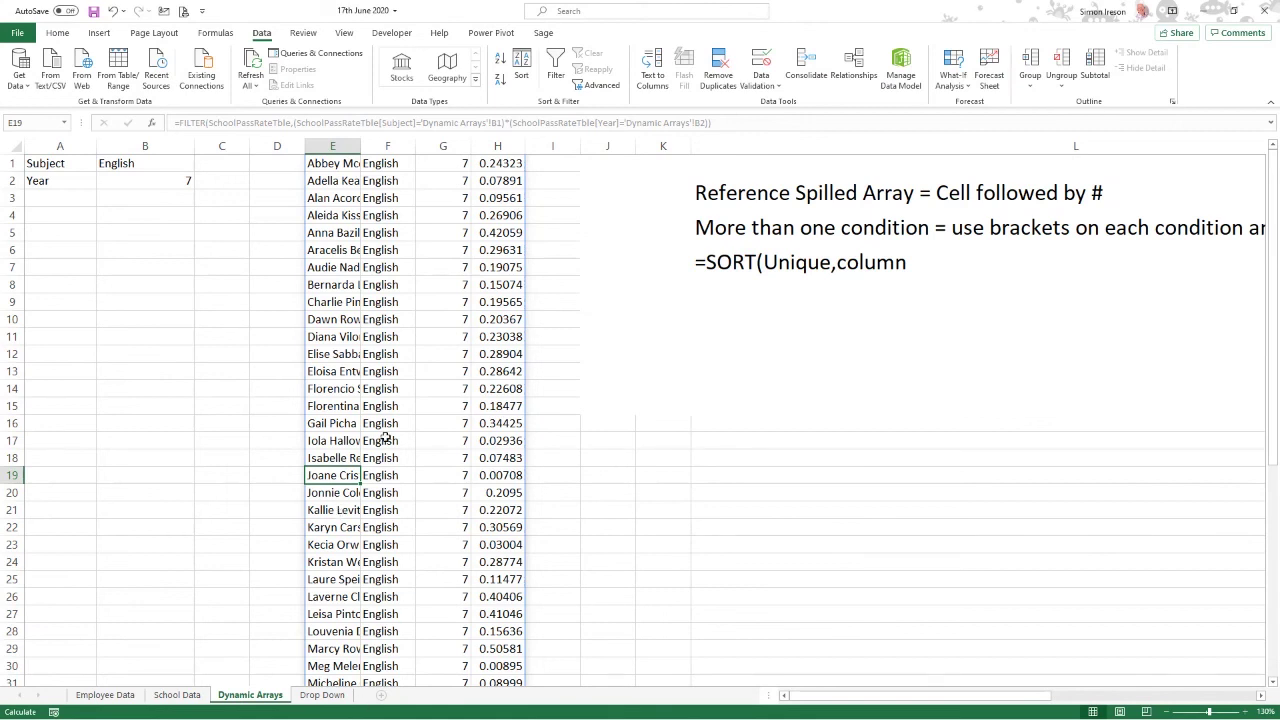
Widen column E of the Dynamic Arrays sheet to fit the full student names.
{"action": "left_click_drag", "start_coordinate": [361, 150], "coordinate": [403, 150]}
{"action": "left_click", "coordinate": [345, 250]}
{"action": "left_click", "coordinate": [459, 270]}
{"action": "key", "text": "Up"}
{"action": "key", "text": "Up"}
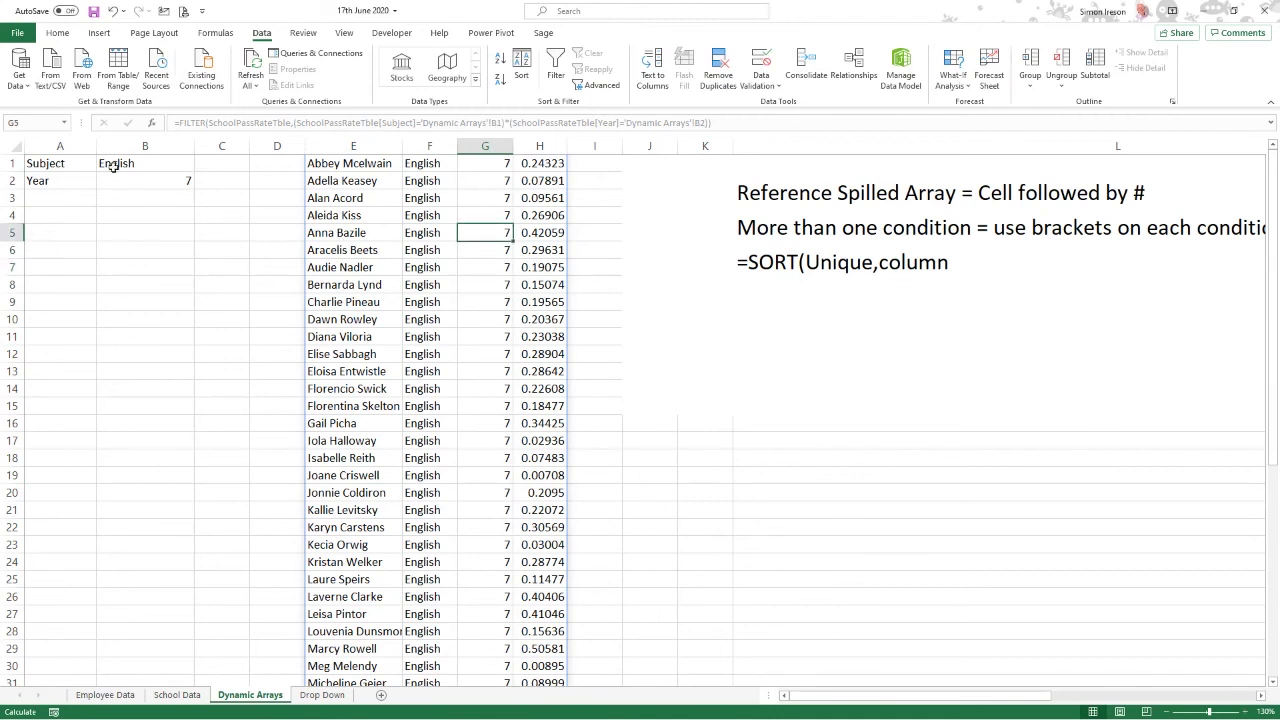
Add "Can't Find Anything" as the If_empty argument of the FILTER formula in cell E1.
{"action": "left_click", "coordinate": [341, 166]}
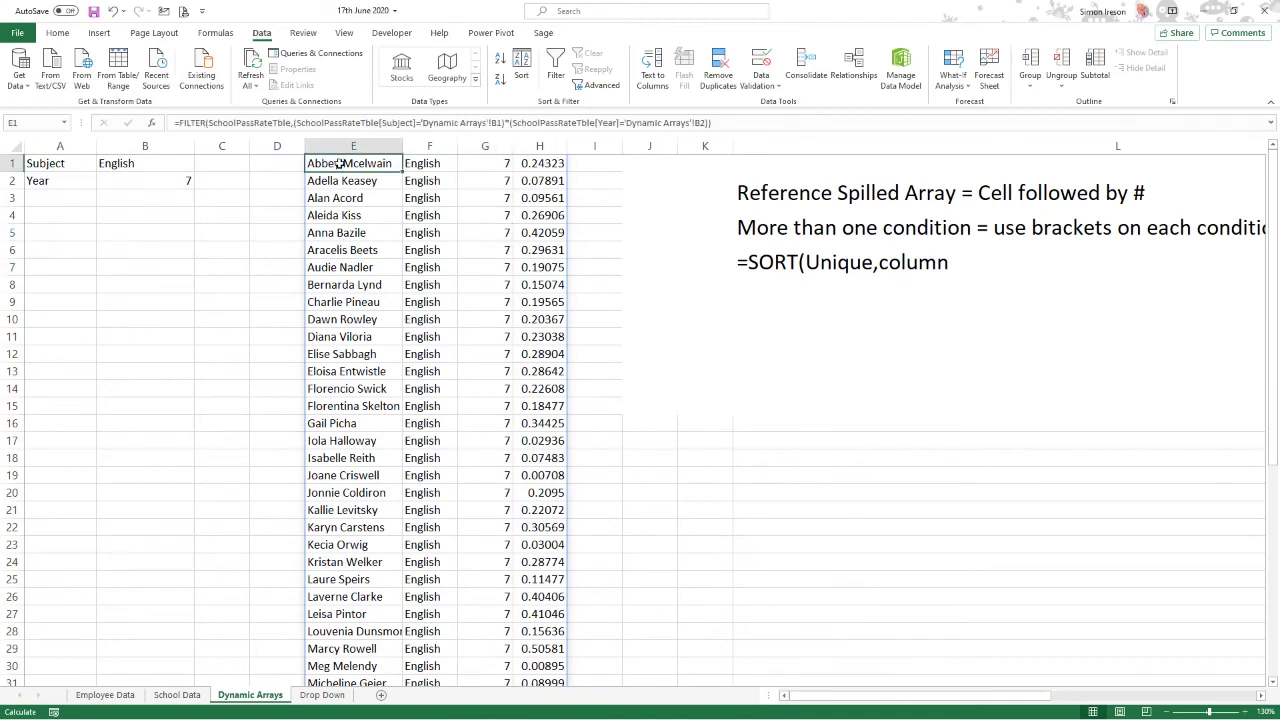
{"action": "left_click", "coordinate": [315, 123]}
{"action": "left_click", "coordinate": [153, 123]}
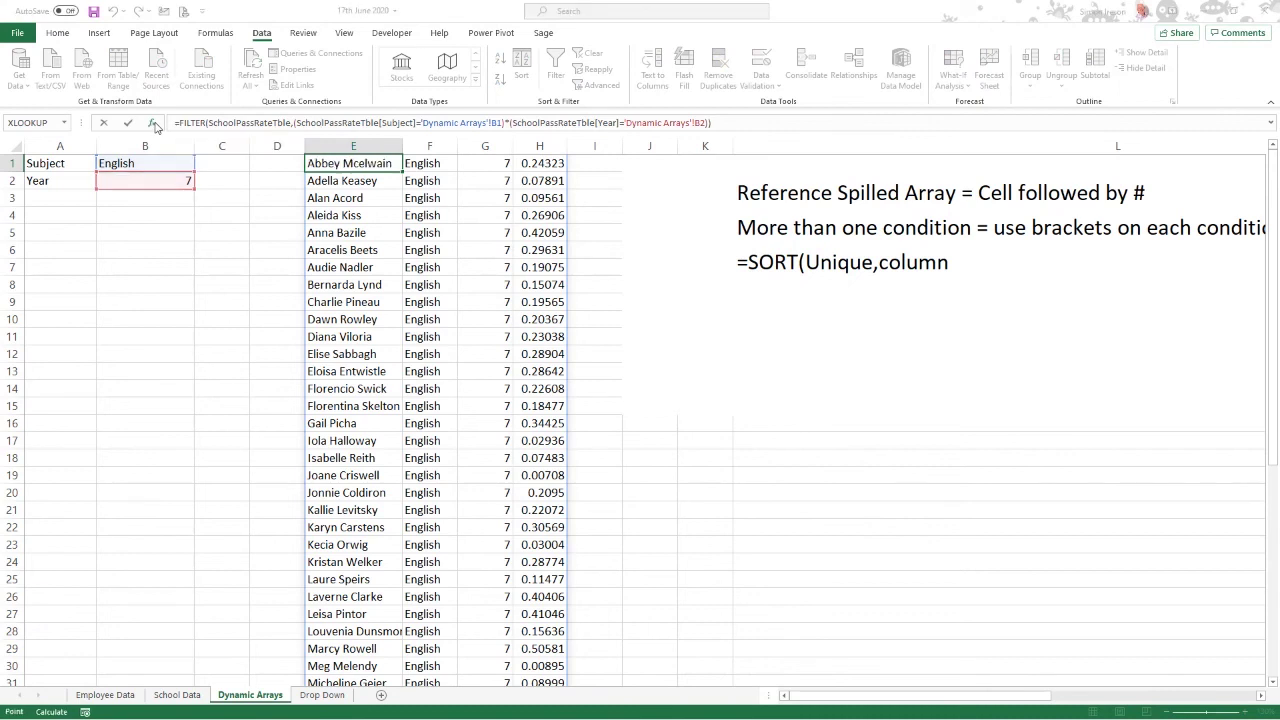
{"action": "left_click", "coordinate": [613, 305]}
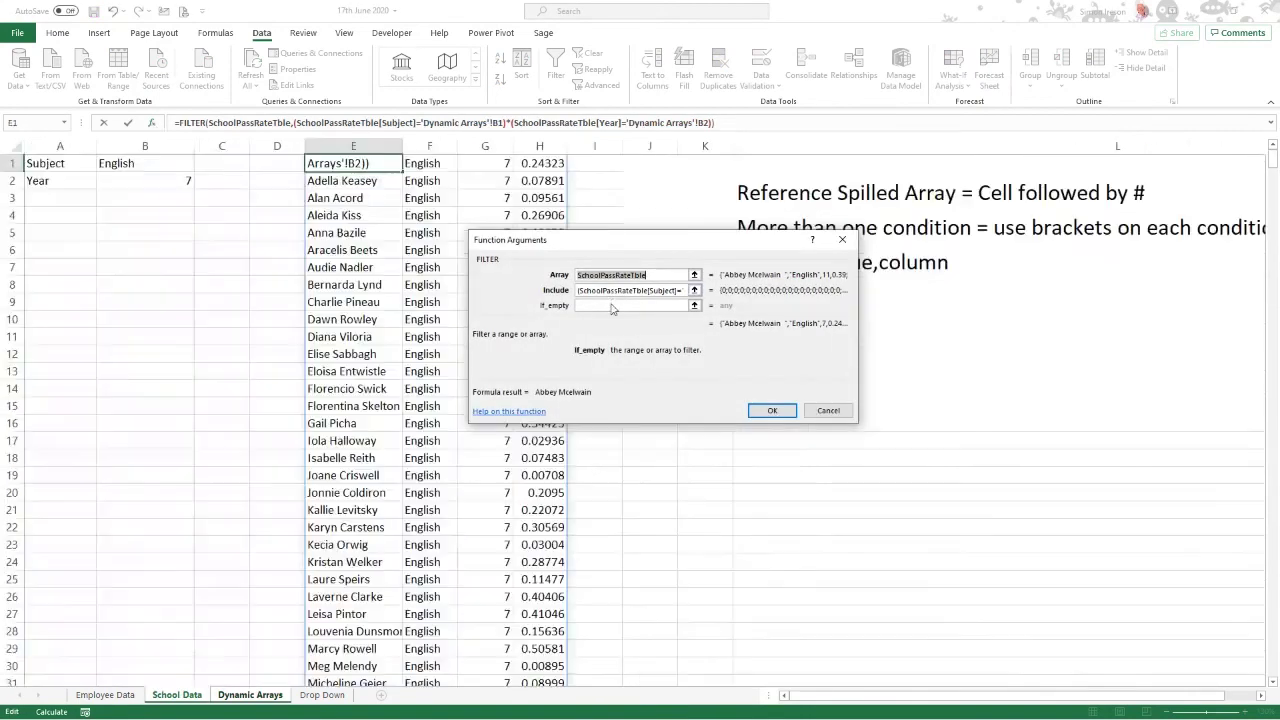
{"action": "type", "text": "Can't"}
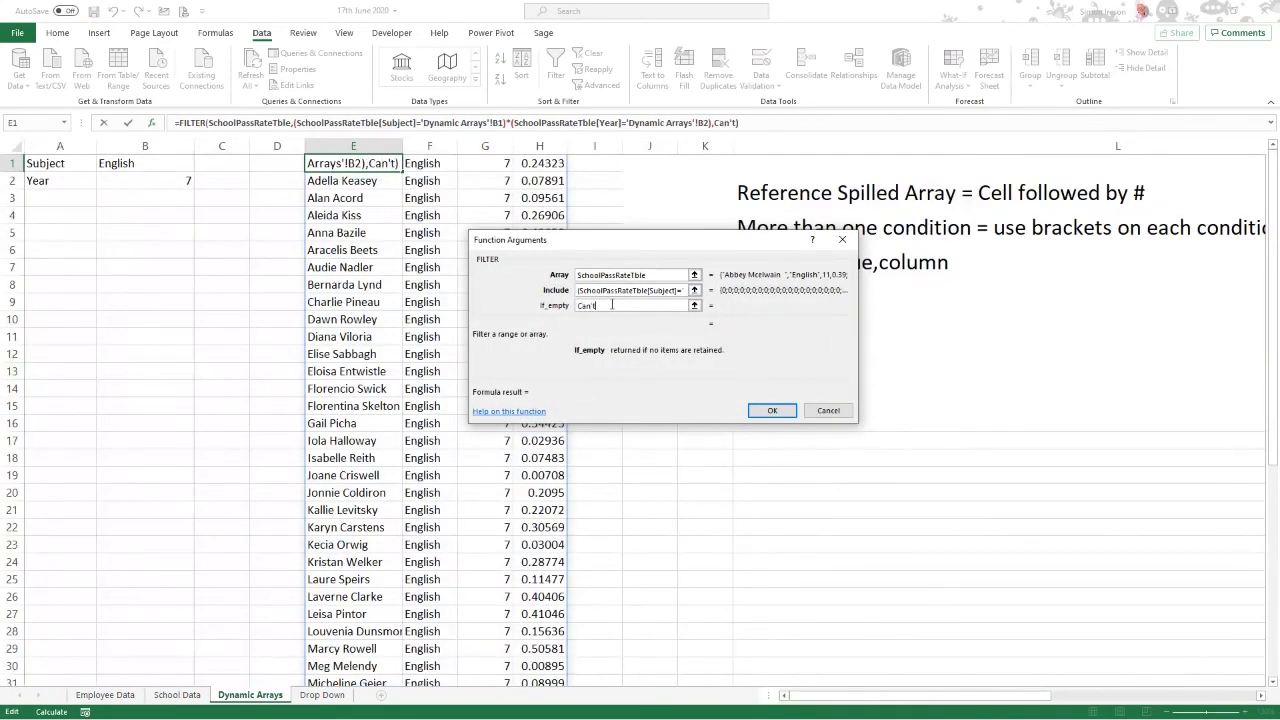
{"action": "type", "text": " Find Anything"}
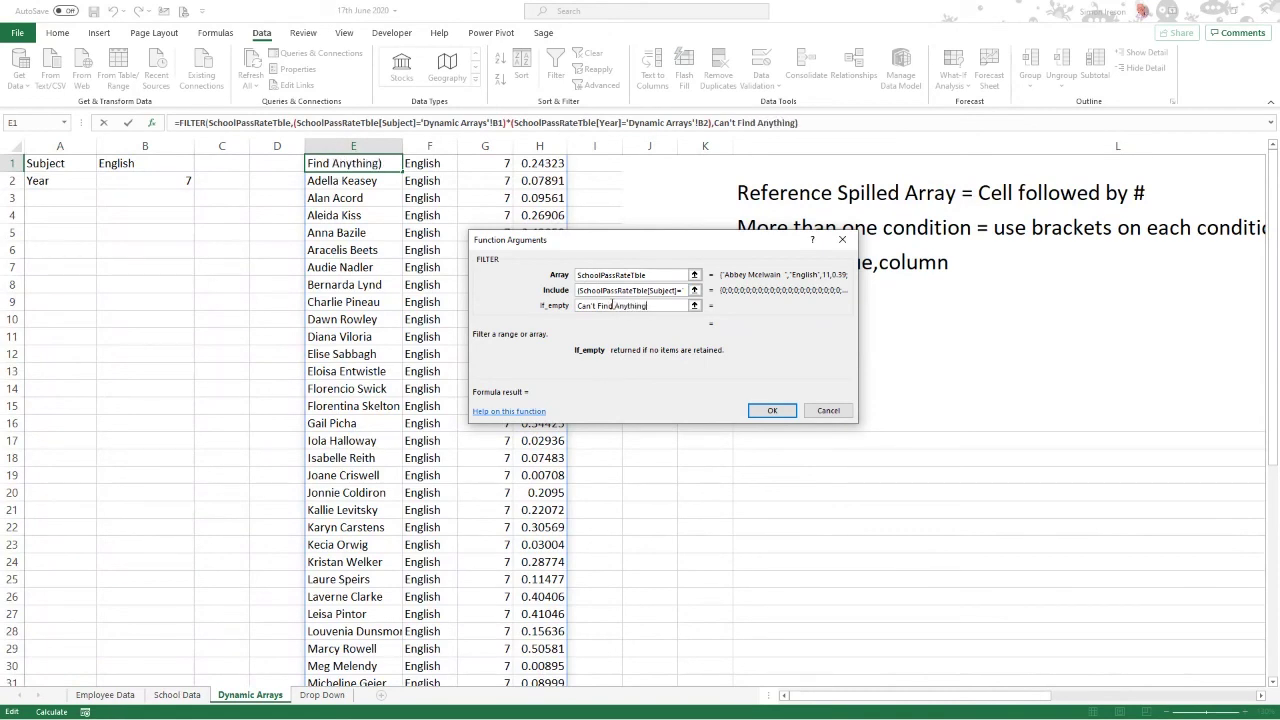
{"action": "key", "text": "Return"}
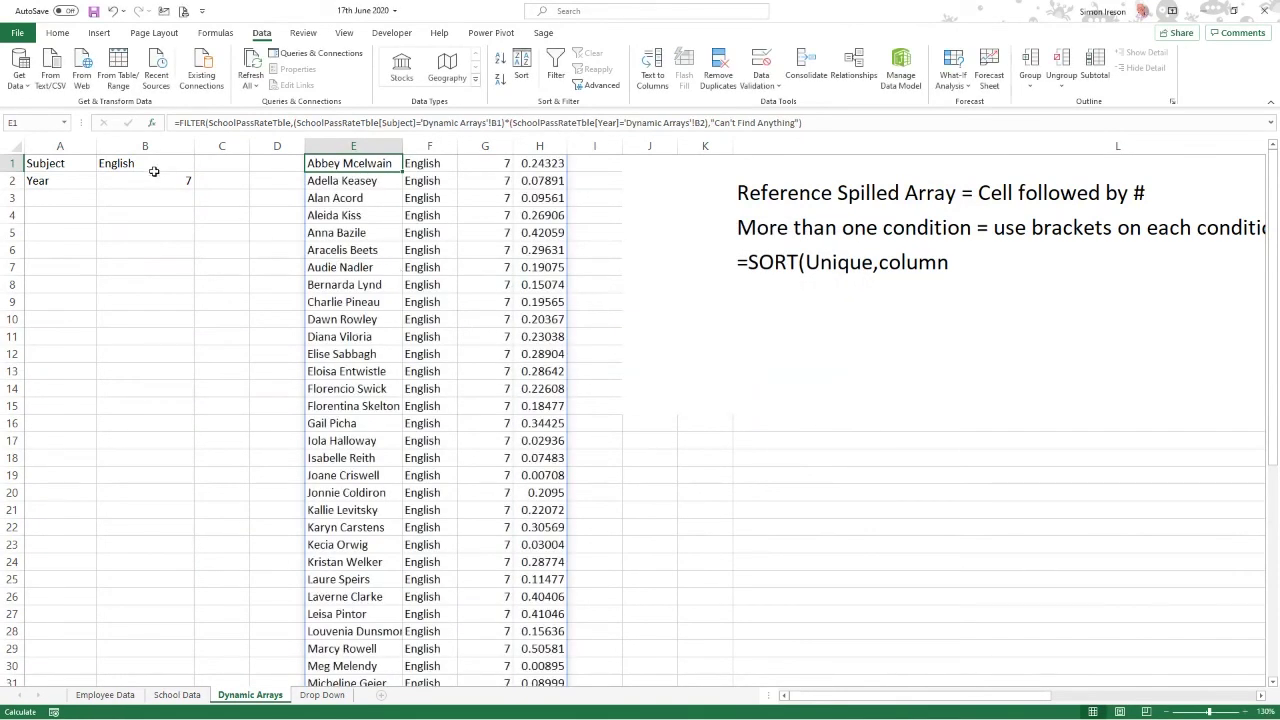
Start a new record in row 602, directly below the School Data table, by entering the student's full name.
{"action": "left_click", "coordinate": [166, 699]}
{"action": "key", "text": "ctrl+Down"}
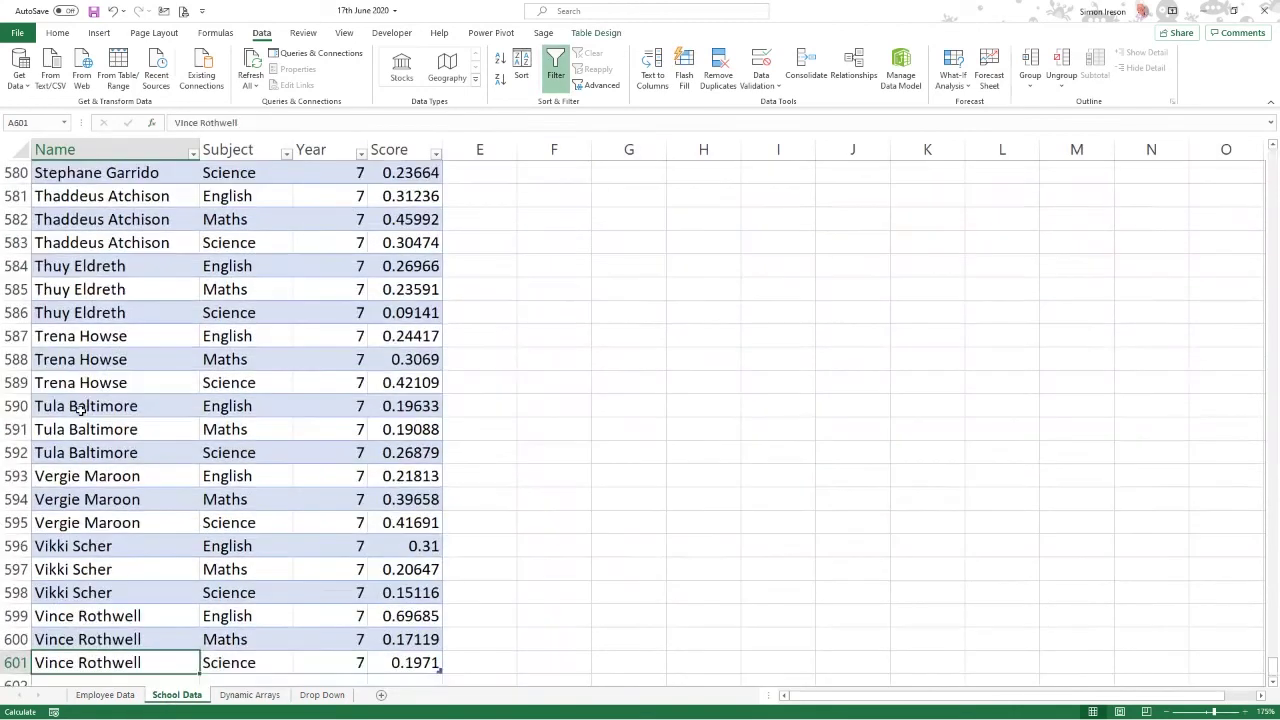
{"action": "key", "text": "Down"}
{"action": "type", "text": "Sim"}
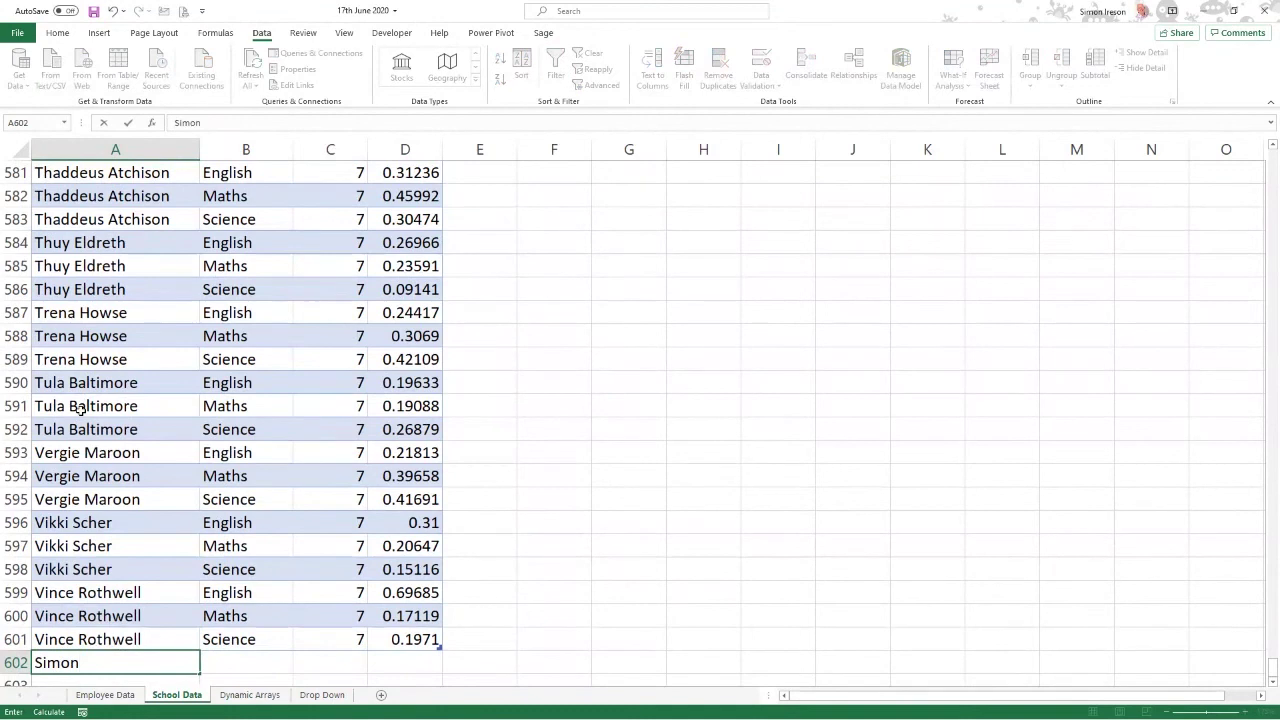
{"action": "type", "text": "Ireson"}
{"action": "key", "text": "Tab"}
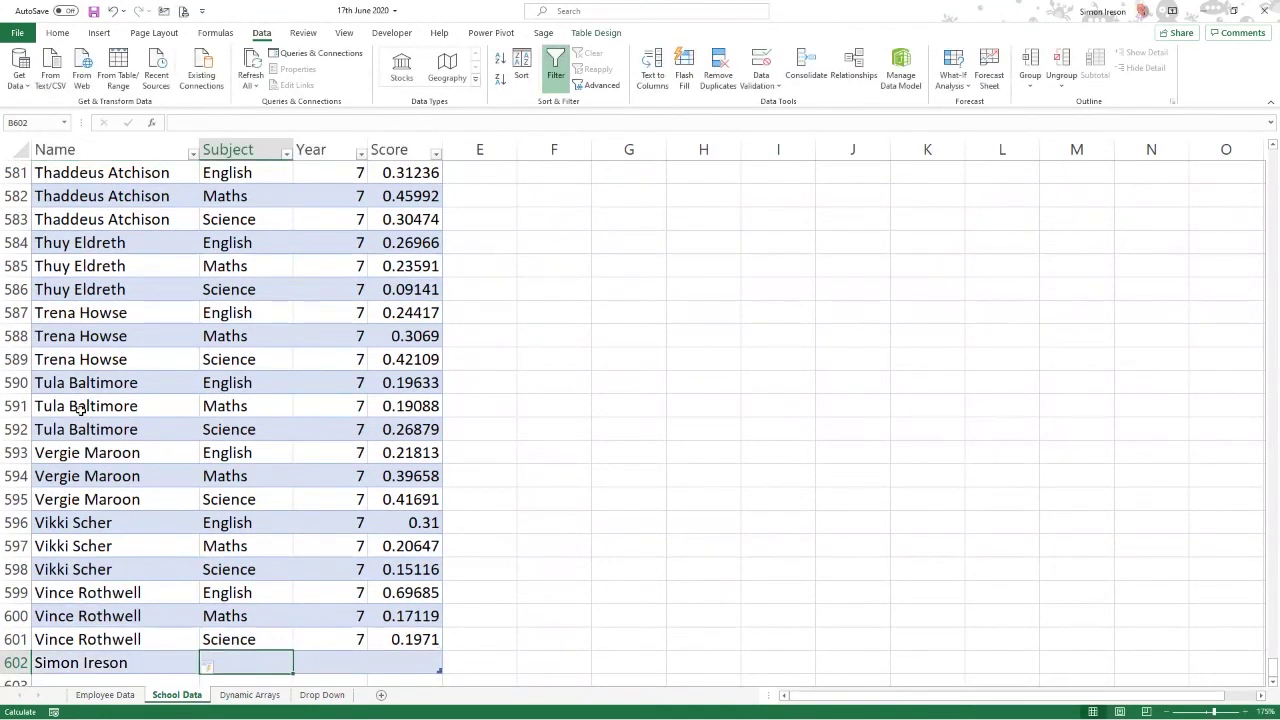
Complete the new School Data record with subject French, year 12 and score .81.
{"action": "type", "text": "French"}
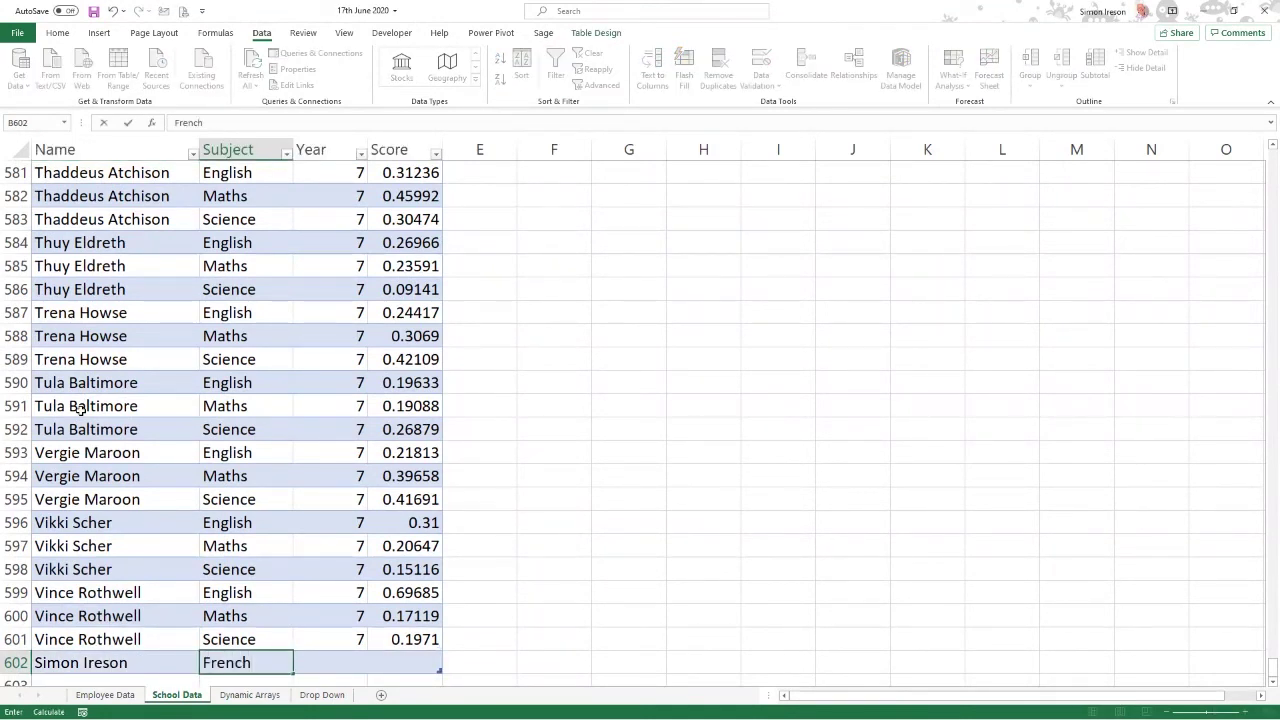
{"action": "key", "text": "Tab"}
{"action": "type", "text": "12"}
{"action": "key", "text": "Tab"}
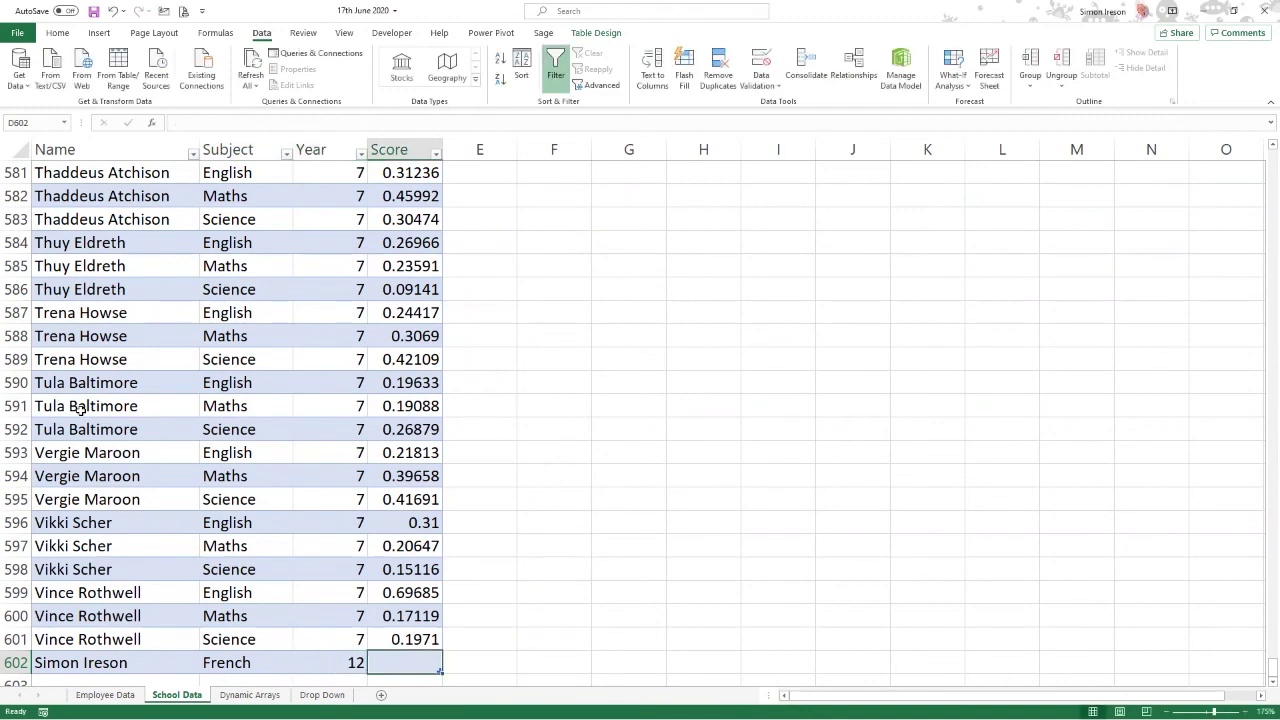
{"action": "type", "text": ".81"}
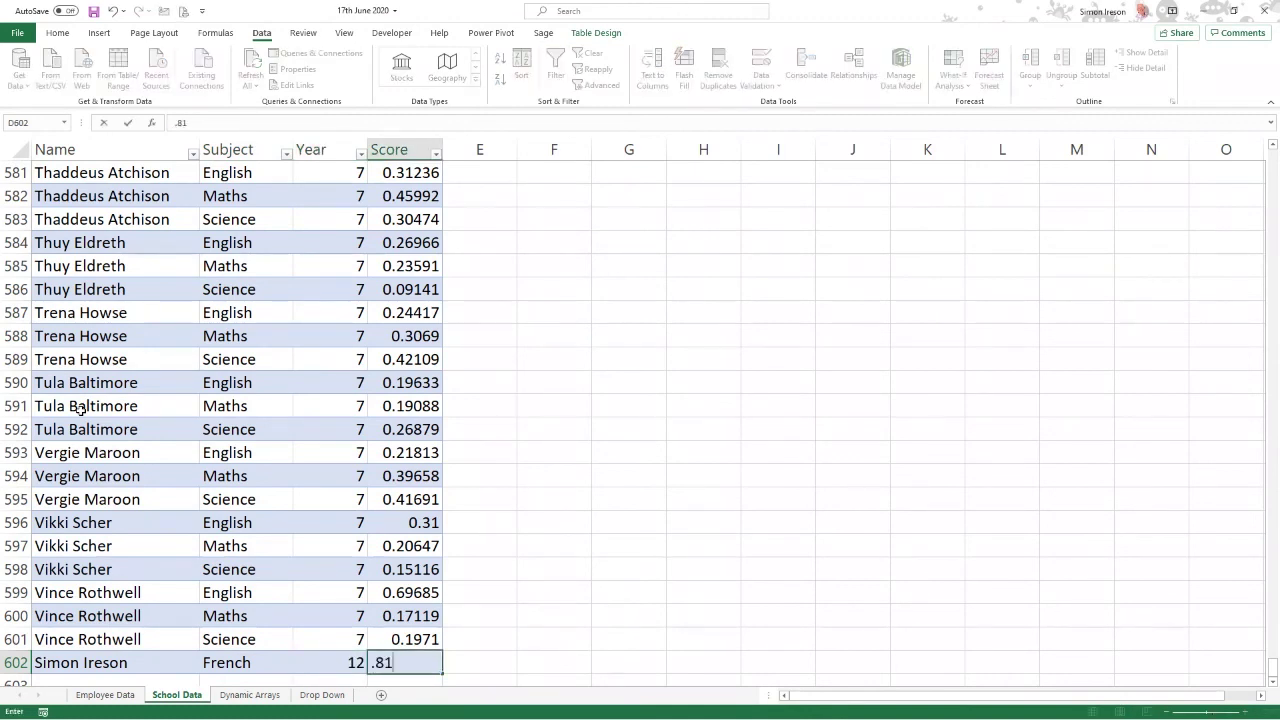
{"action": "key", "text": "Return"}
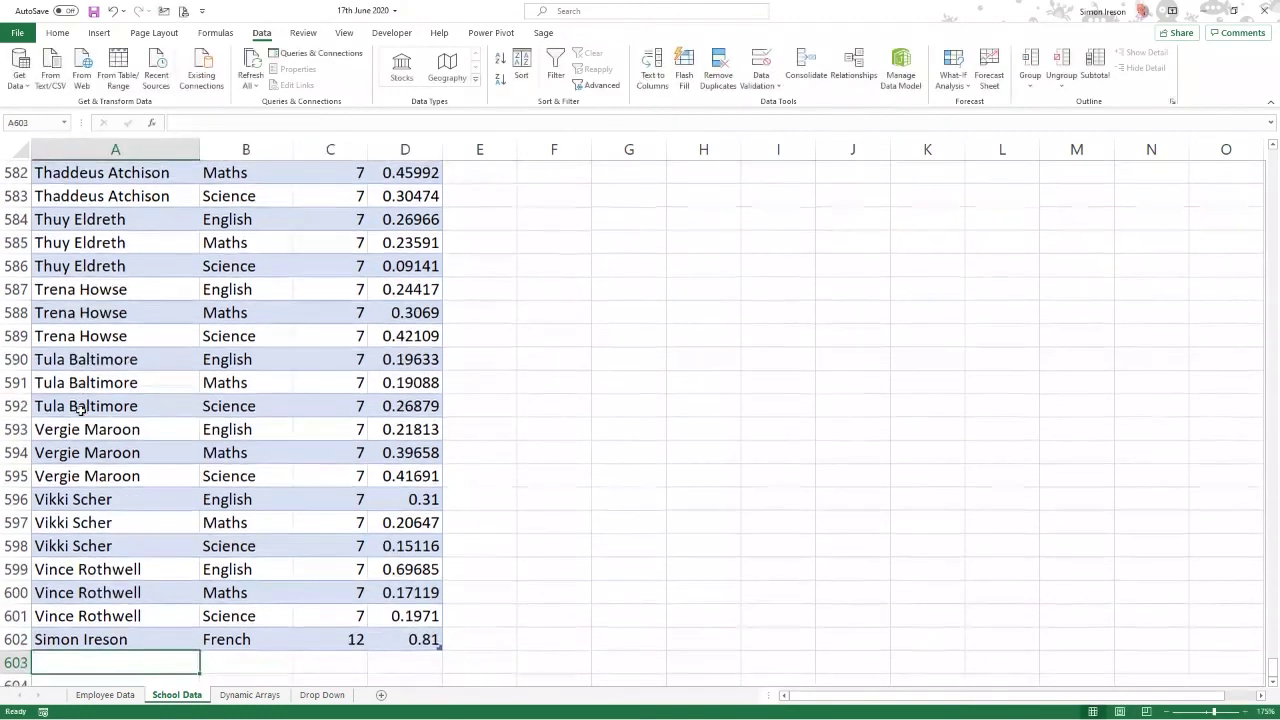
Check the spilled Subject and Year lists on the Drop Down sheet for the new record's entries.
{"action": "left_click", "coordinate": [272, 698]}
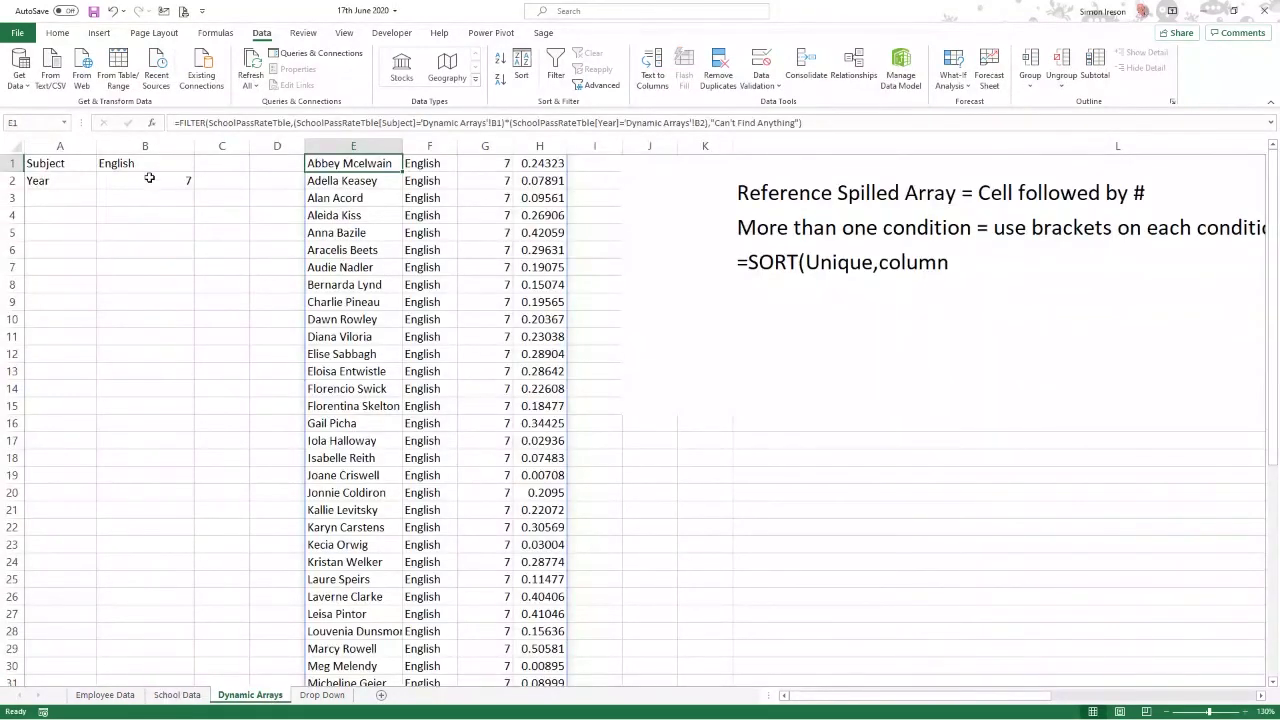
{"action": "left_click", "coordinate": [324, 695]}
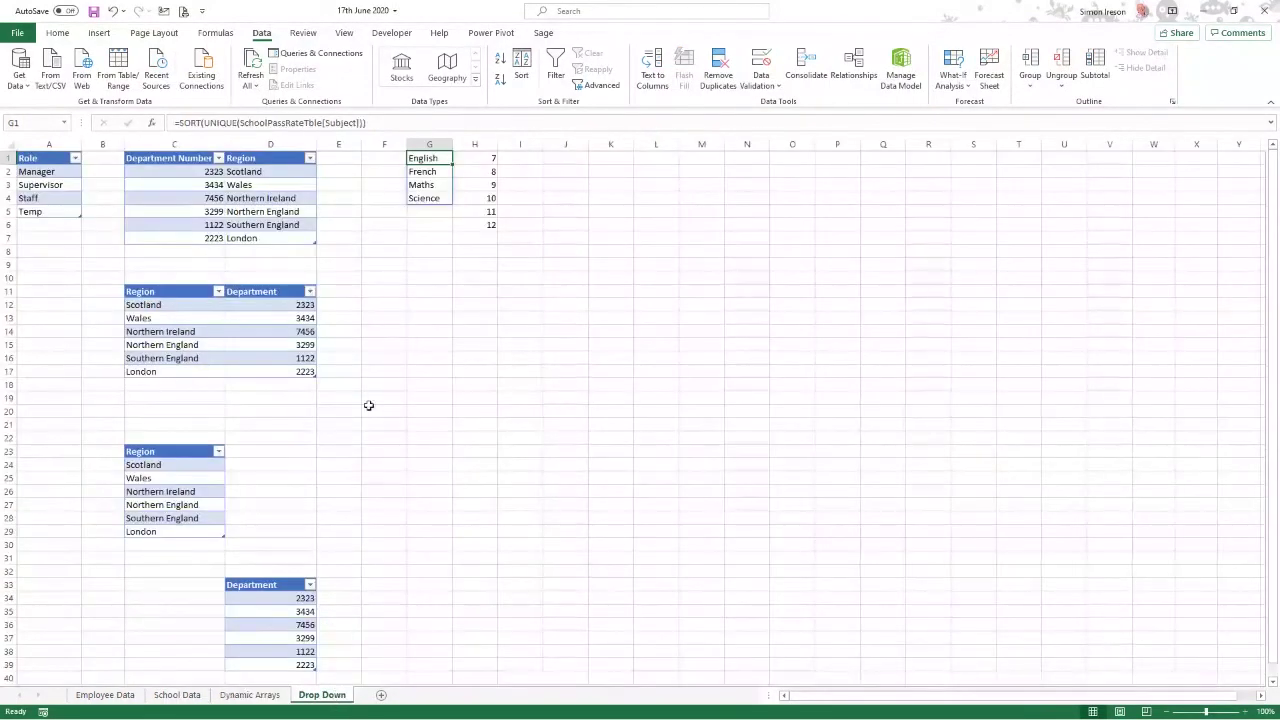
{"action": "left_click", "coordinate": [489, 223]}
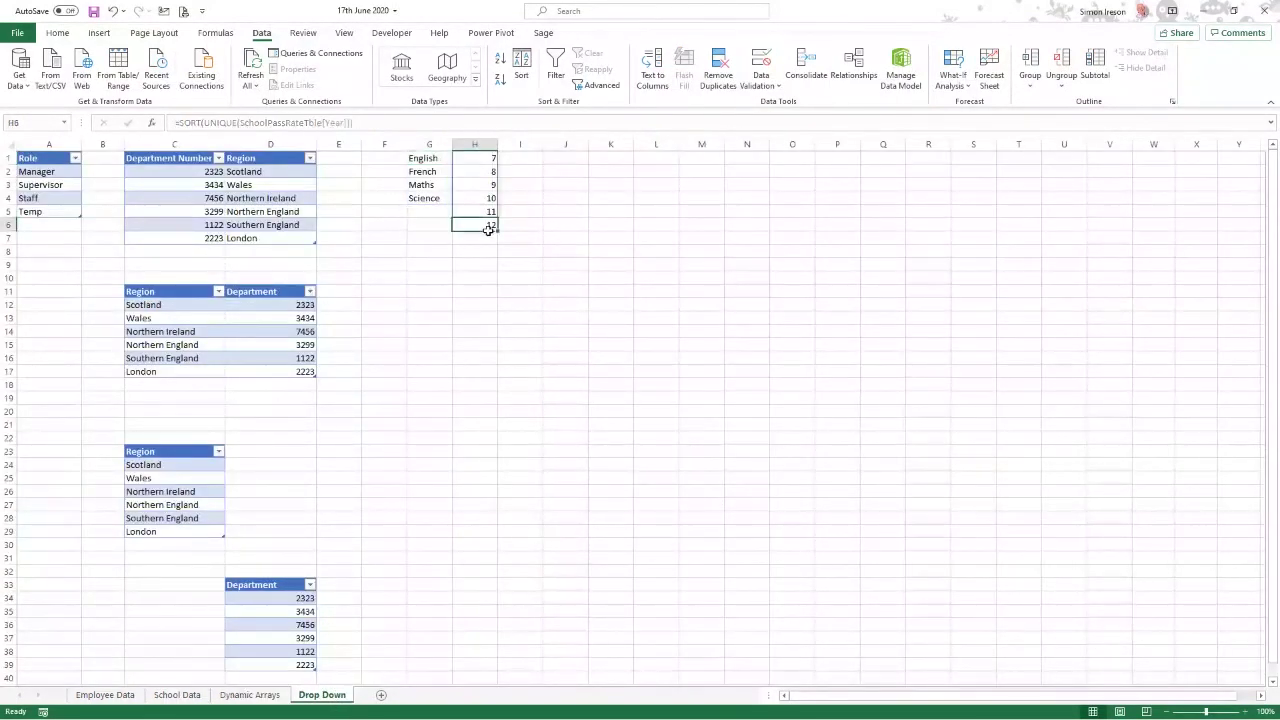
{"action": "left_click", "coordinate": [424, 173]}
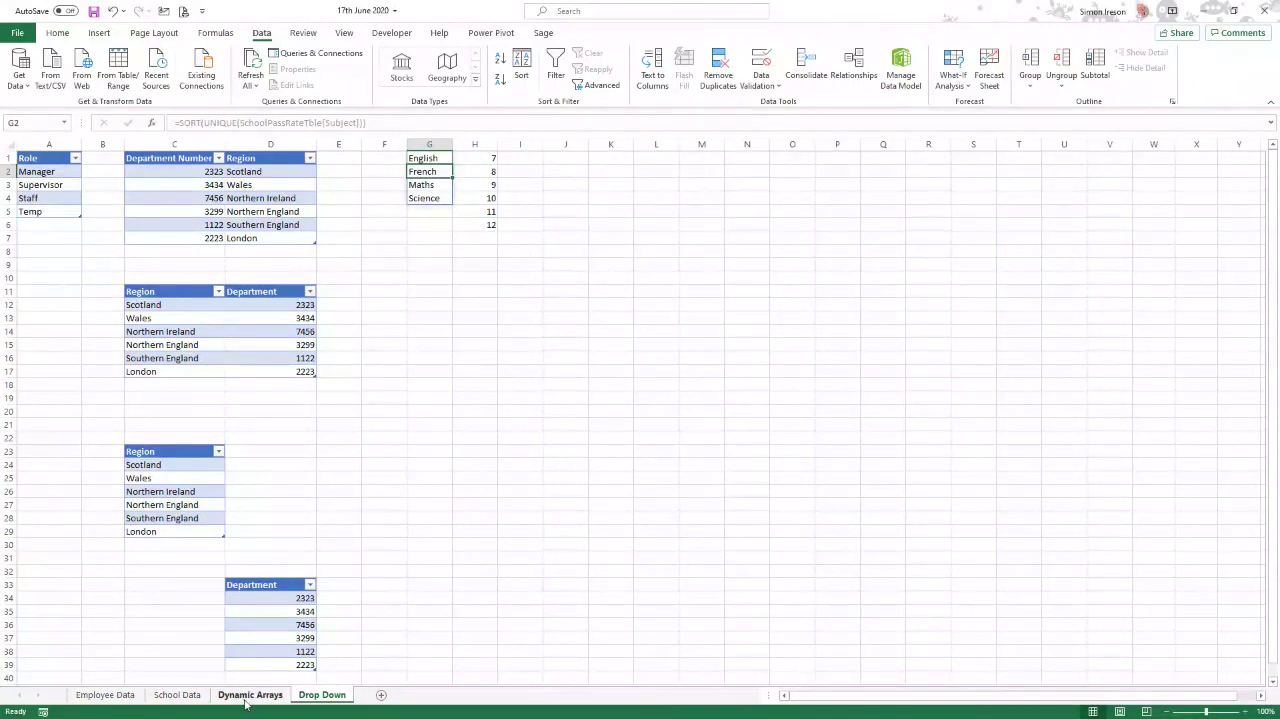
Choose 12 from the Year drop-down in cell B2 of the Dynamic Arrays sheet.
{"action": "left_click", "coordinate": [250, 695]}
{"action": "left_click", "coordinate": [170, 183]}
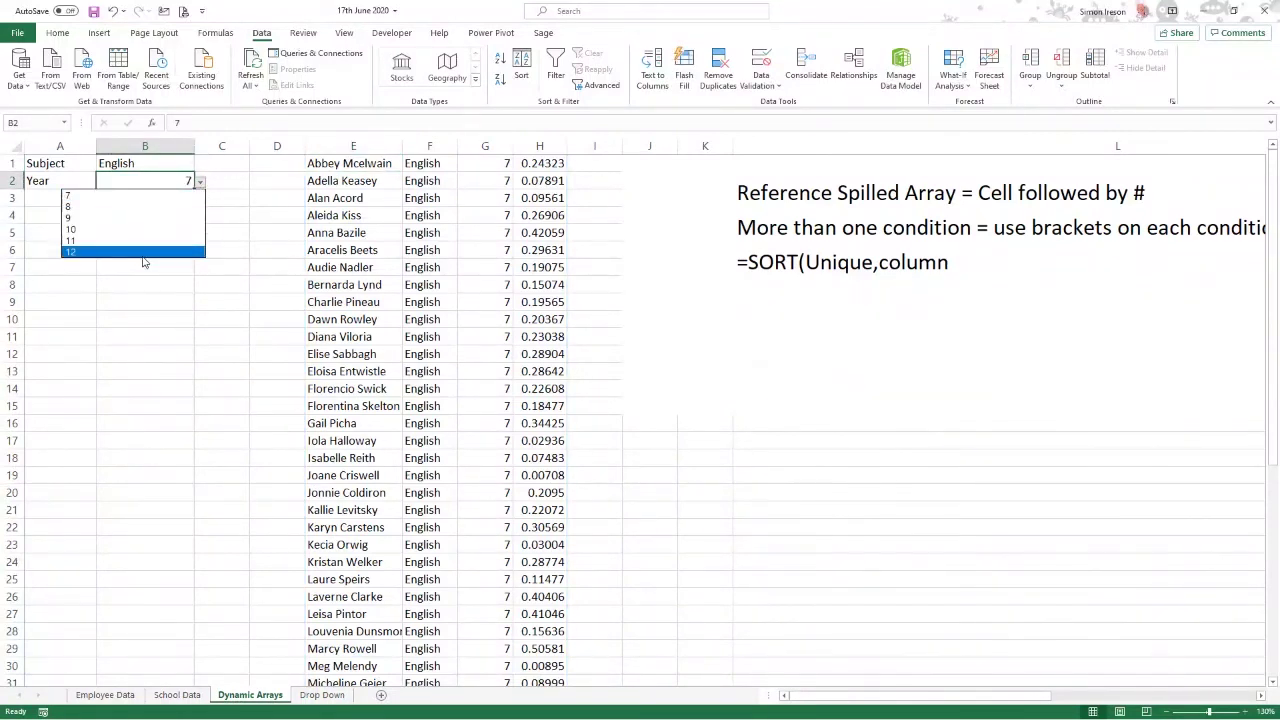
{"action": "left_click", "coordinate": [145, 253]}
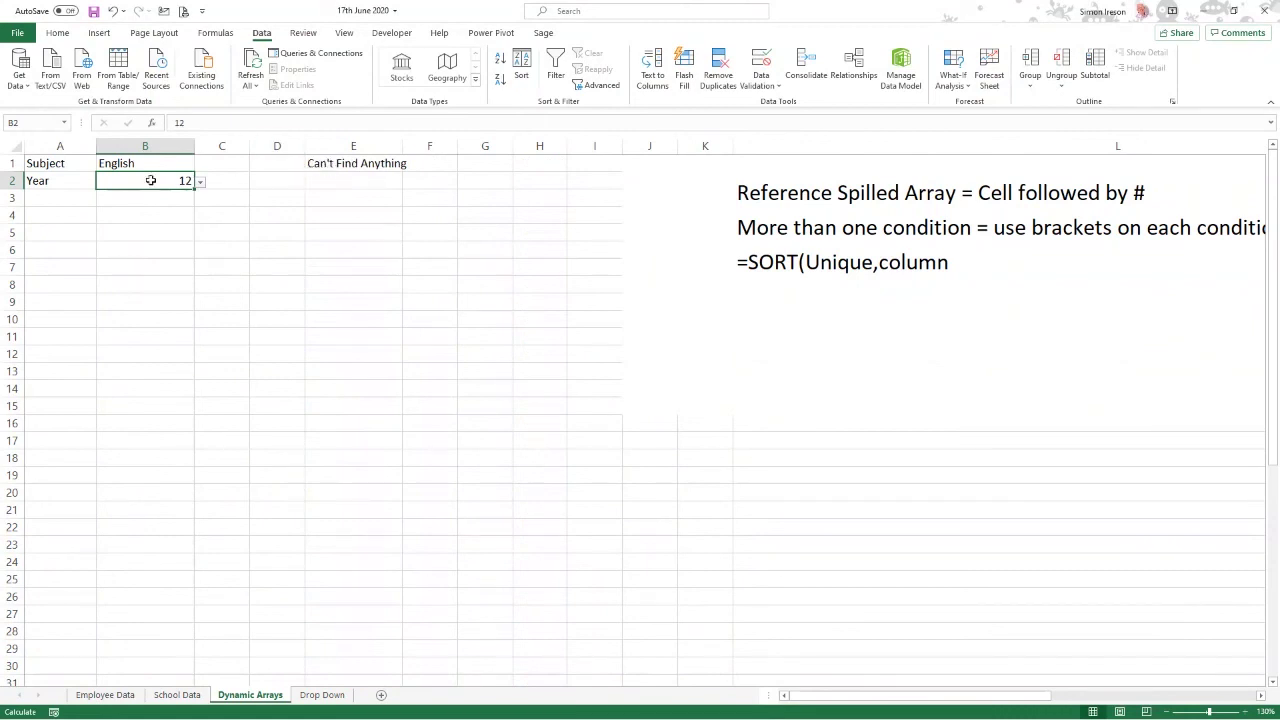
Check the new record on the School Data sheet, and choose French from the Subject drop-down in Dynamic Arrays cell B1.
{"action": "left_click", "coordinate": [177, 695]}
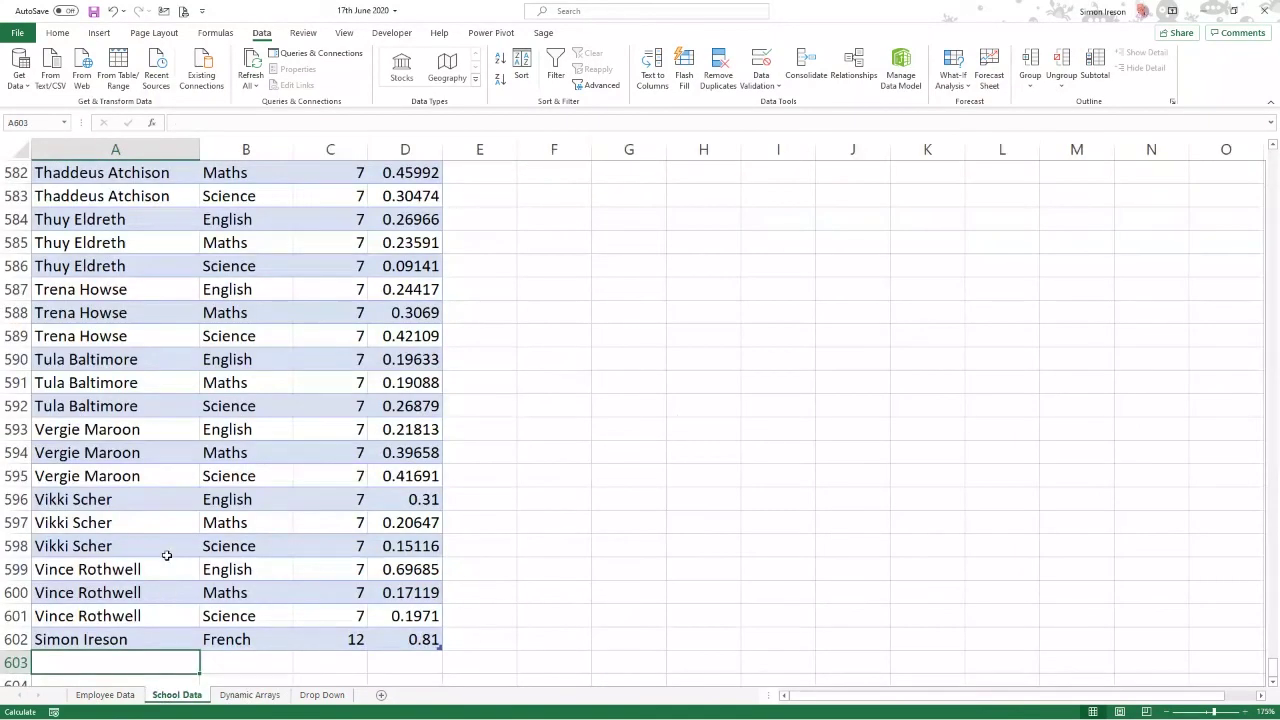
{"action": "left_click", "coordinate": [250, 695]}
{"action": "left_click", "coordinate": [180, 164]}
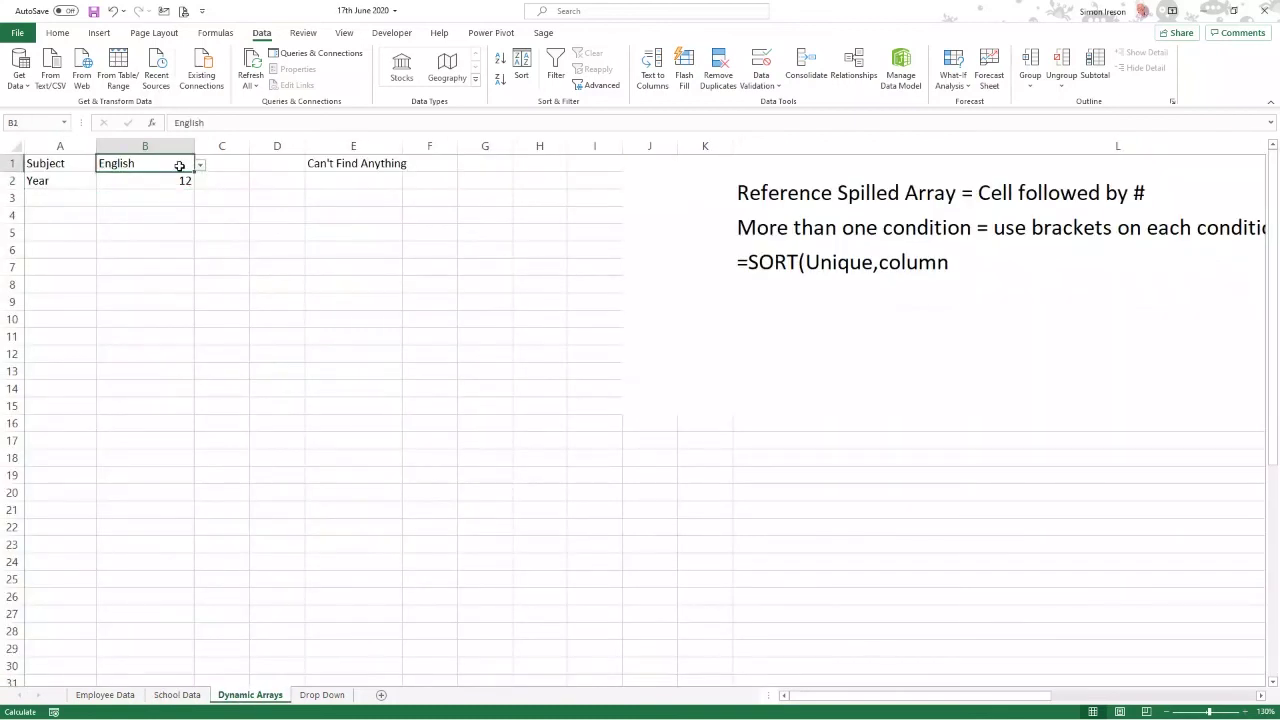
{"action": "left_click", "coordinate": [200, 164]}
{"action": "left_click", "coordinate": [145, 190]}
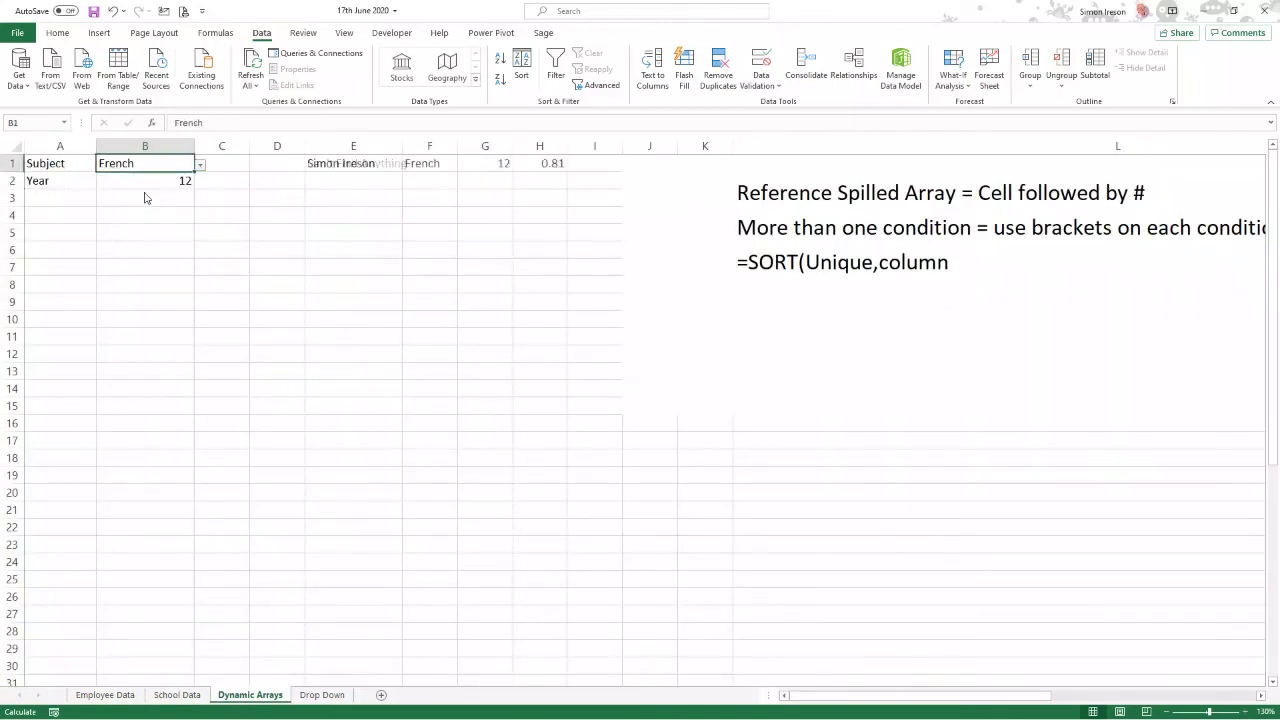